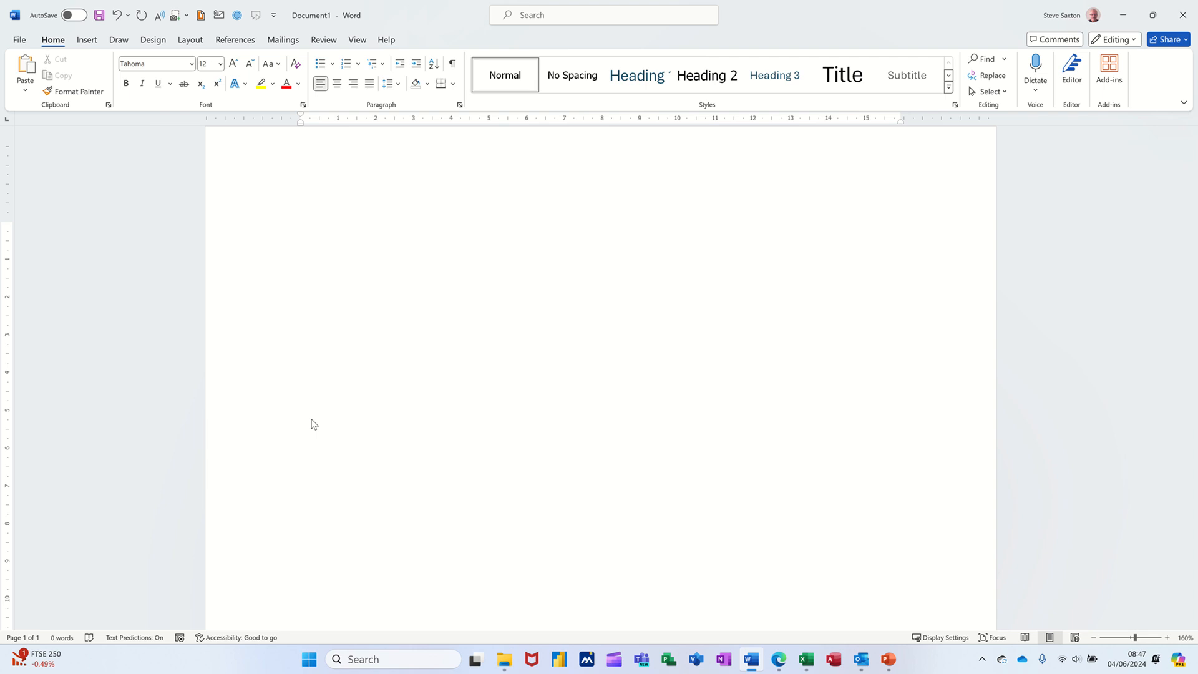
Generate sample paragraphs in the blank document with =rand()
text(=rand)
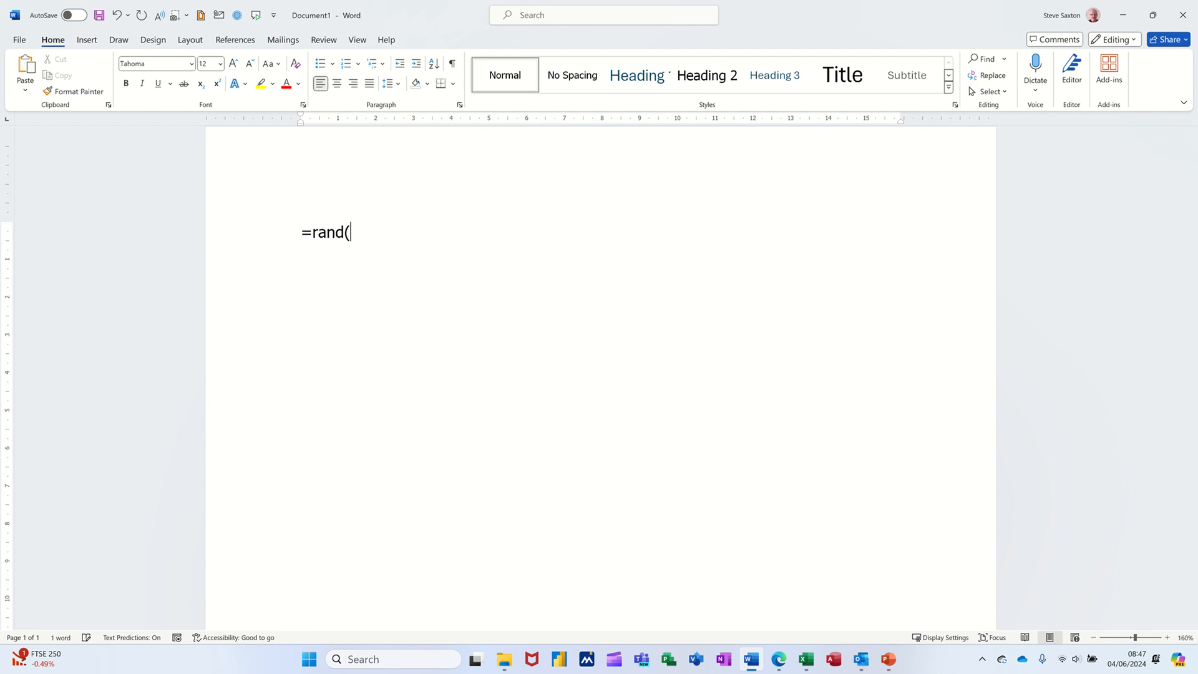
text(())
key(Return)
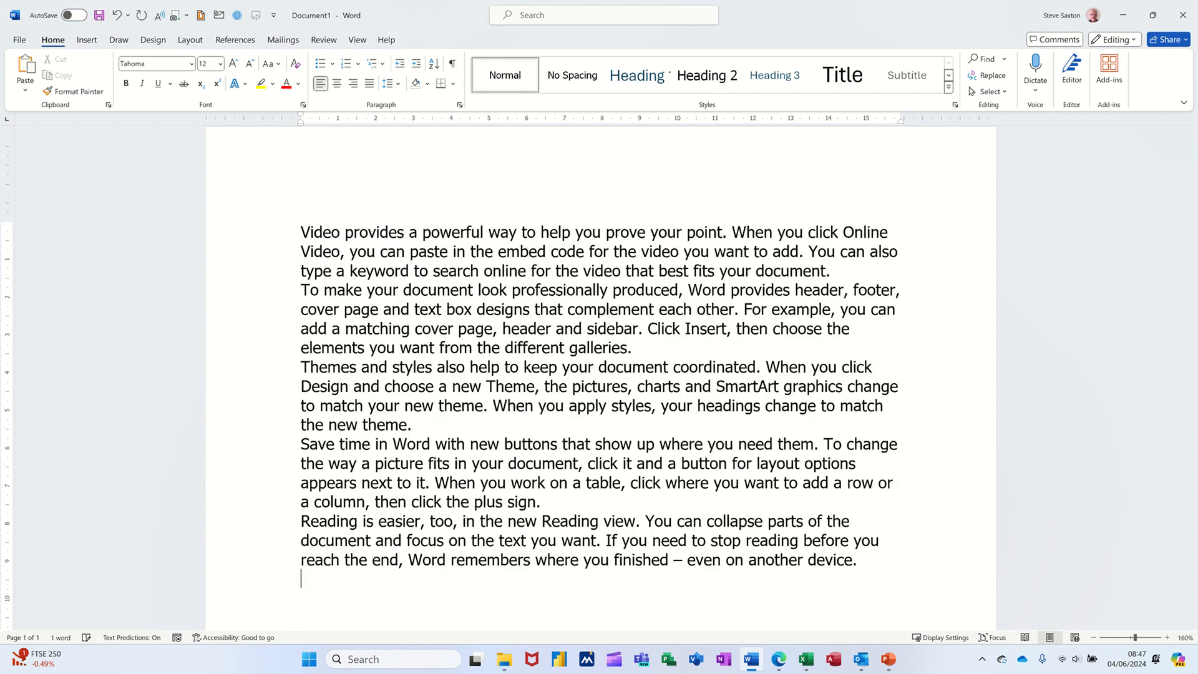
Insert a blank line after each of the second, third and fourth paragraphs
click(661, 348)
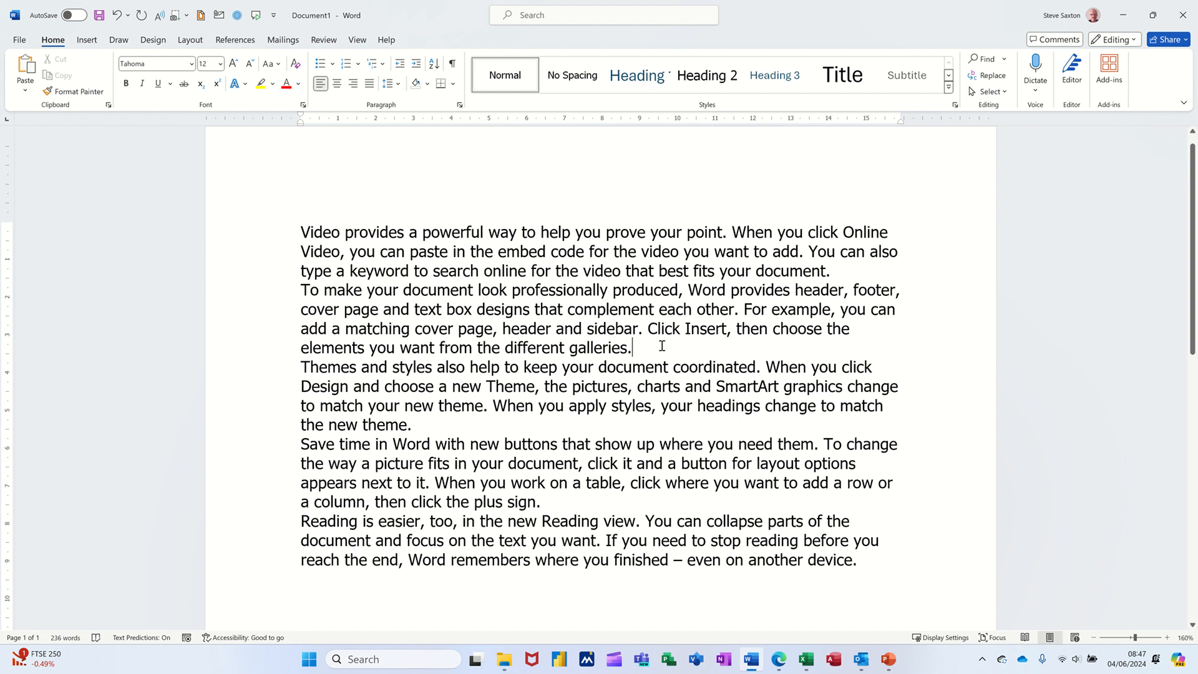
key(Return)
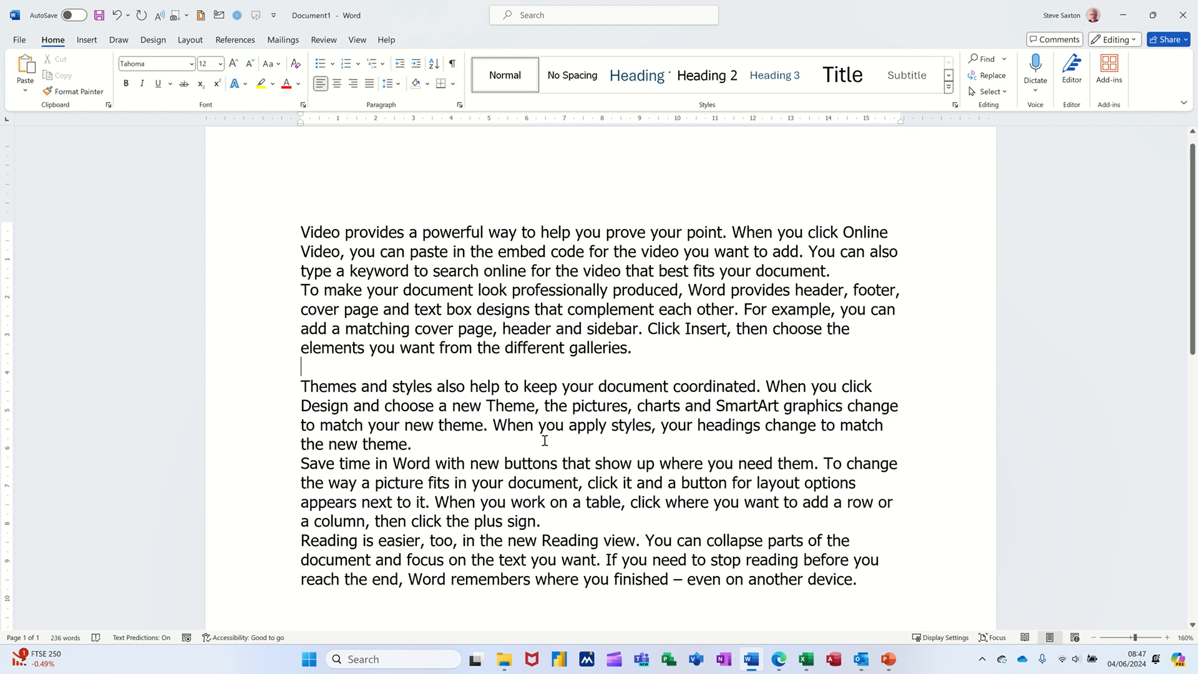
click(544, 442)
key(Return)
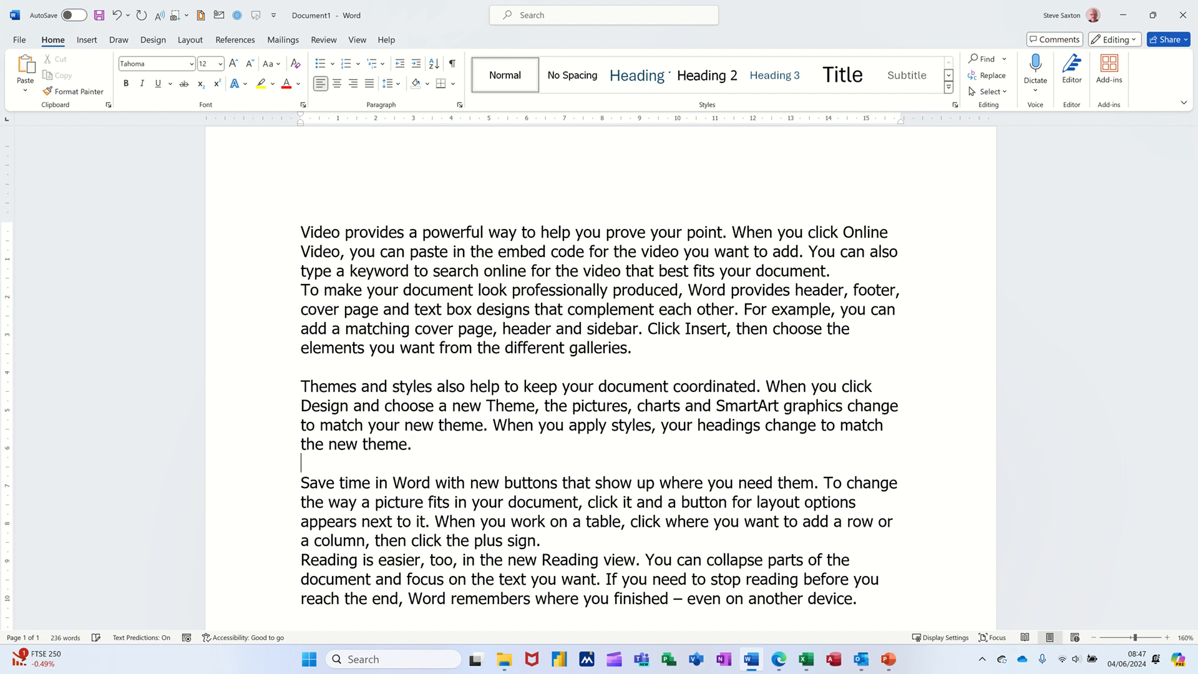
click(587, 544)
key(Return)
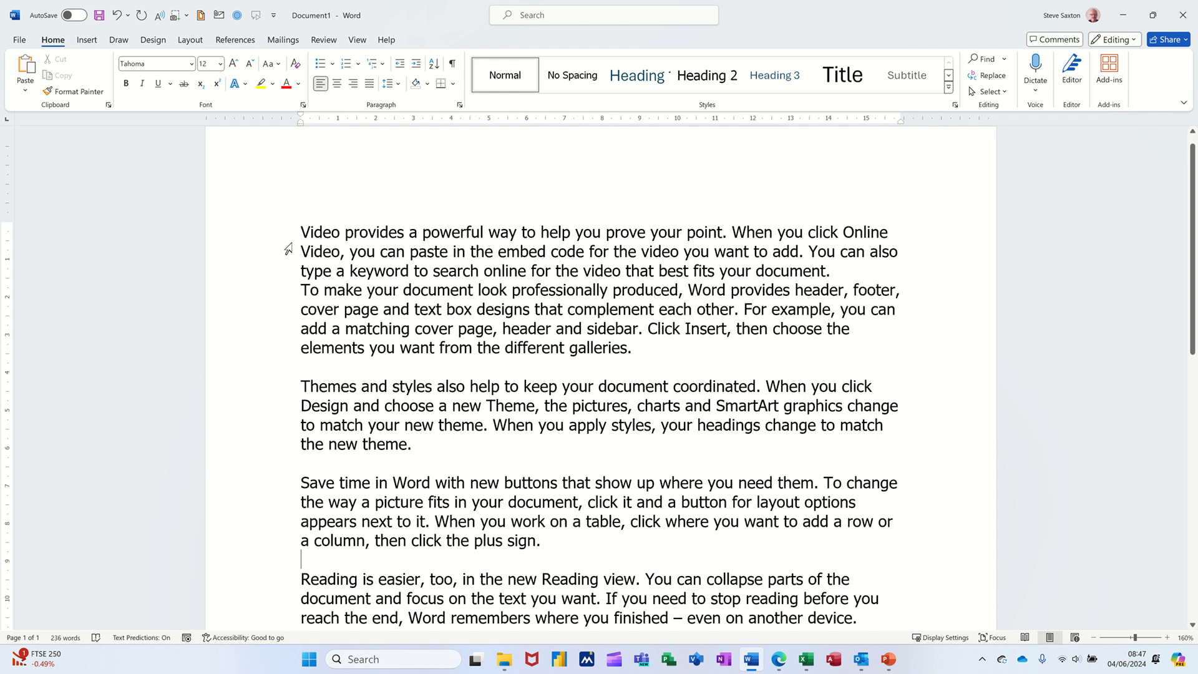
Select the first sentence, "Video provides a powerful way to help you prove your point.", first by its extent and again as a whole sentence
click(302, 231)
drag(304, 229, 728, 232)
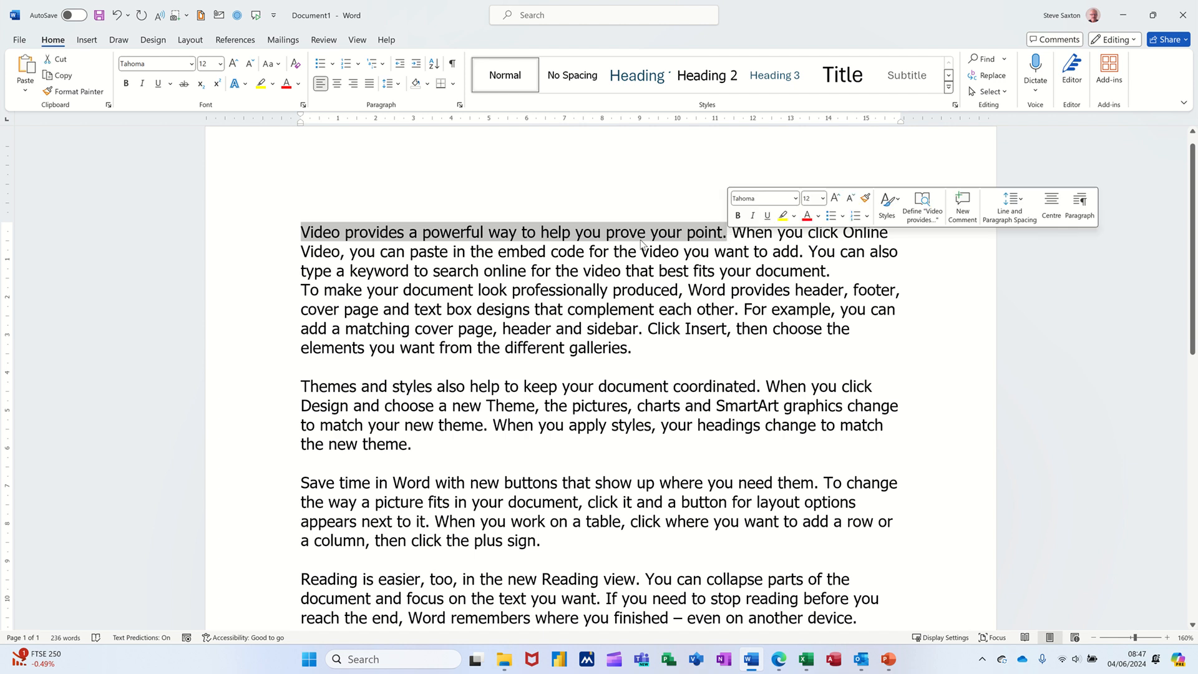
click(300, 233)
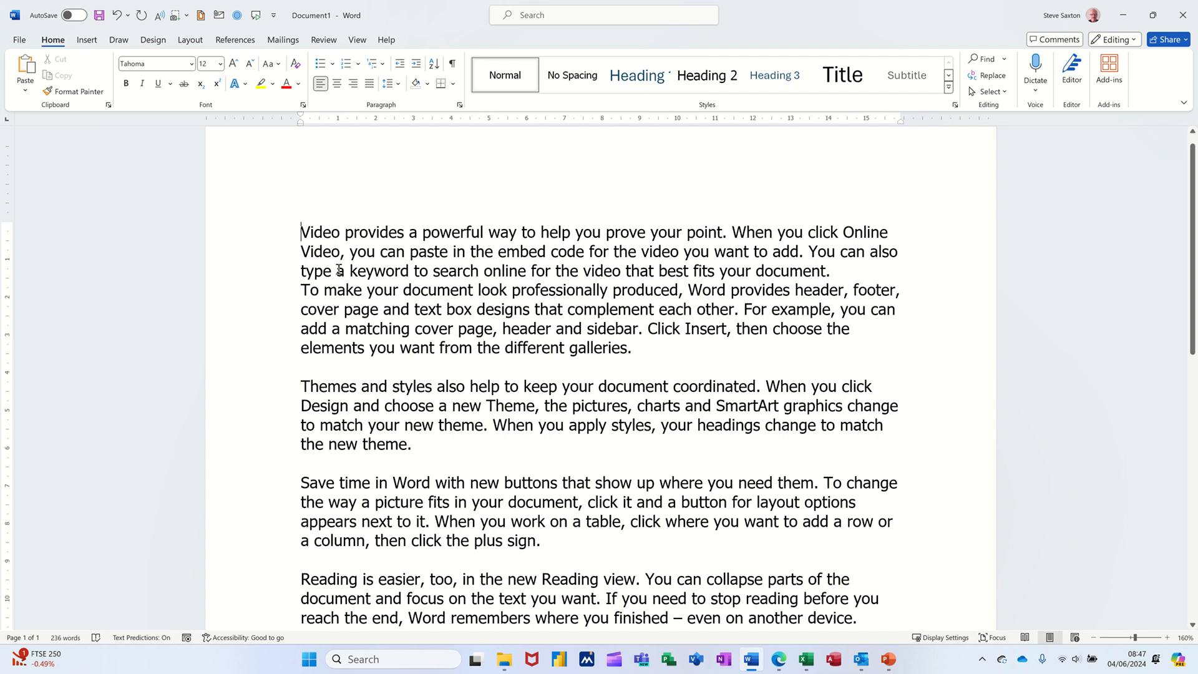
ctrl+click(302, 226)
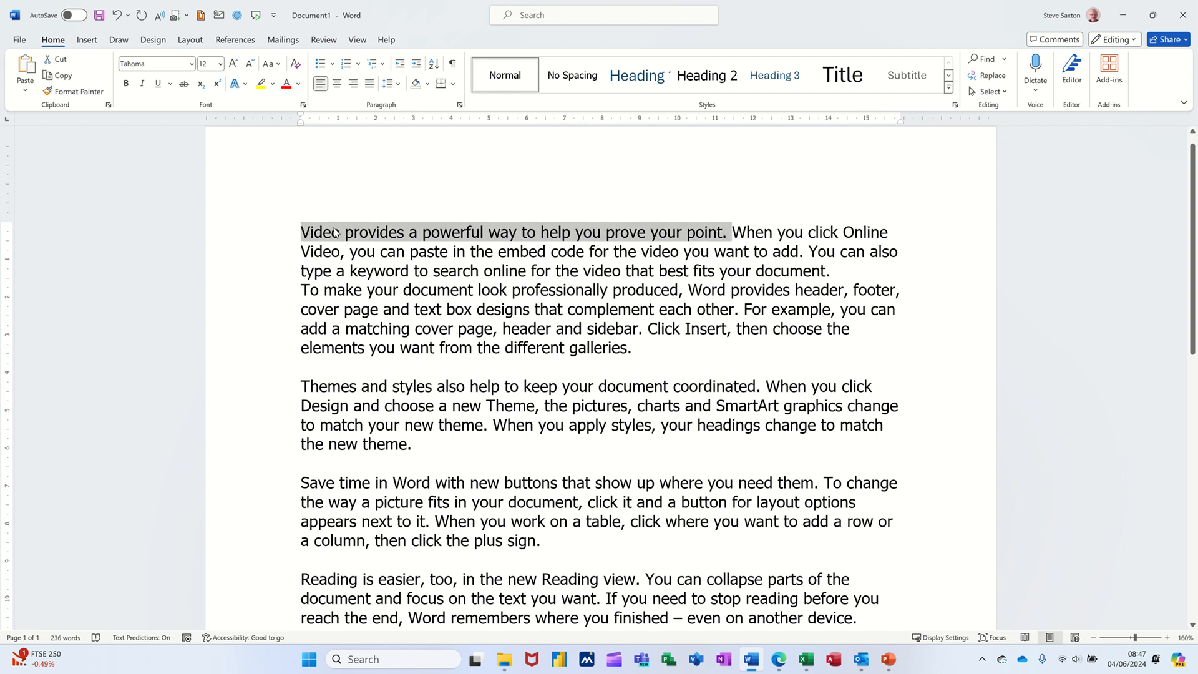
Select the second and third sentences of the first paragraph one after the other, and clear the selection
click(735, 232)
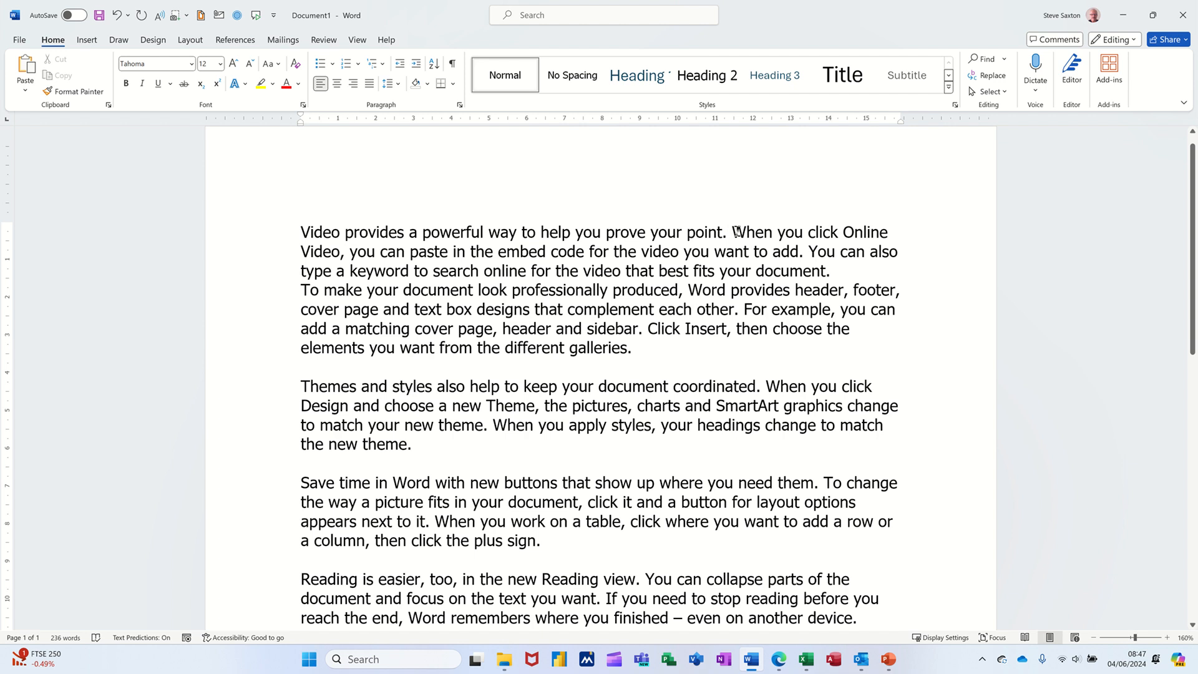
ctrl+click(734, 232)
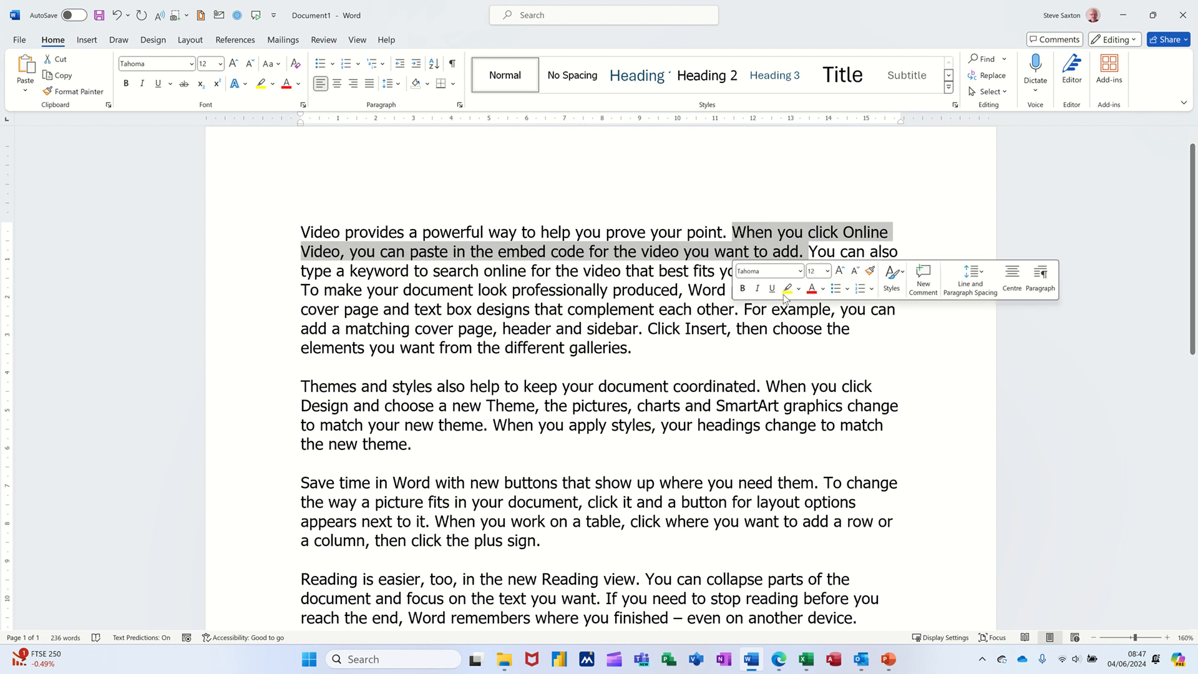
click(811, 251)
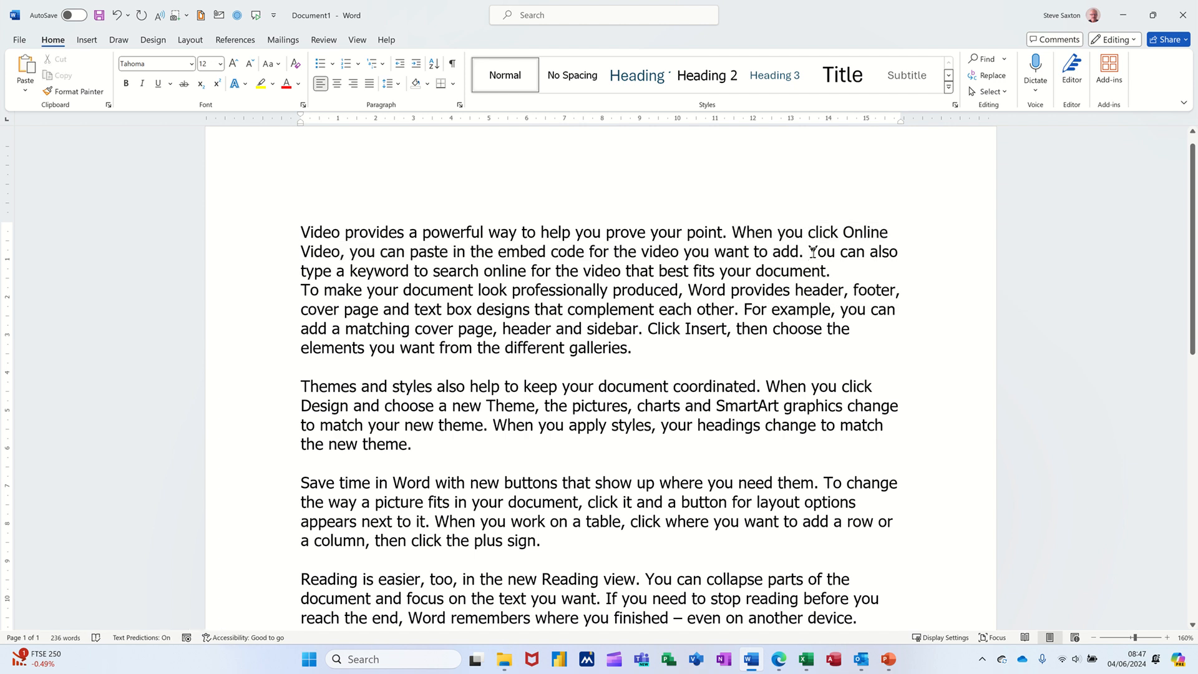
ctrl+click(813, 252)
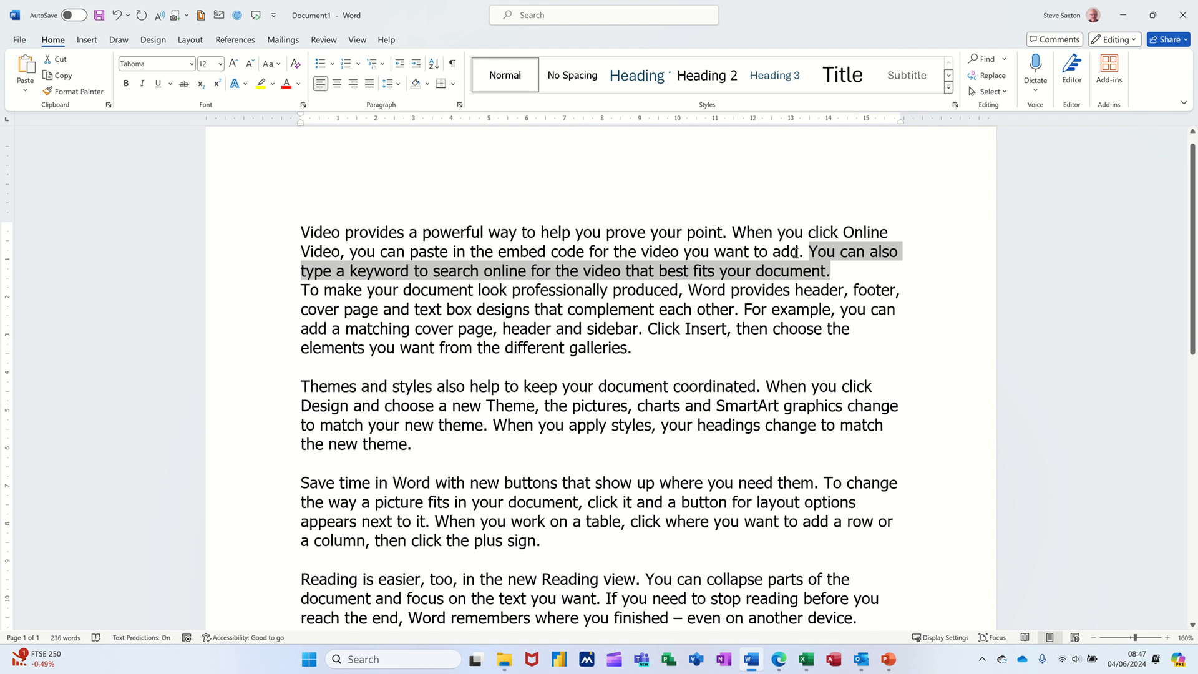
click(494, 309)
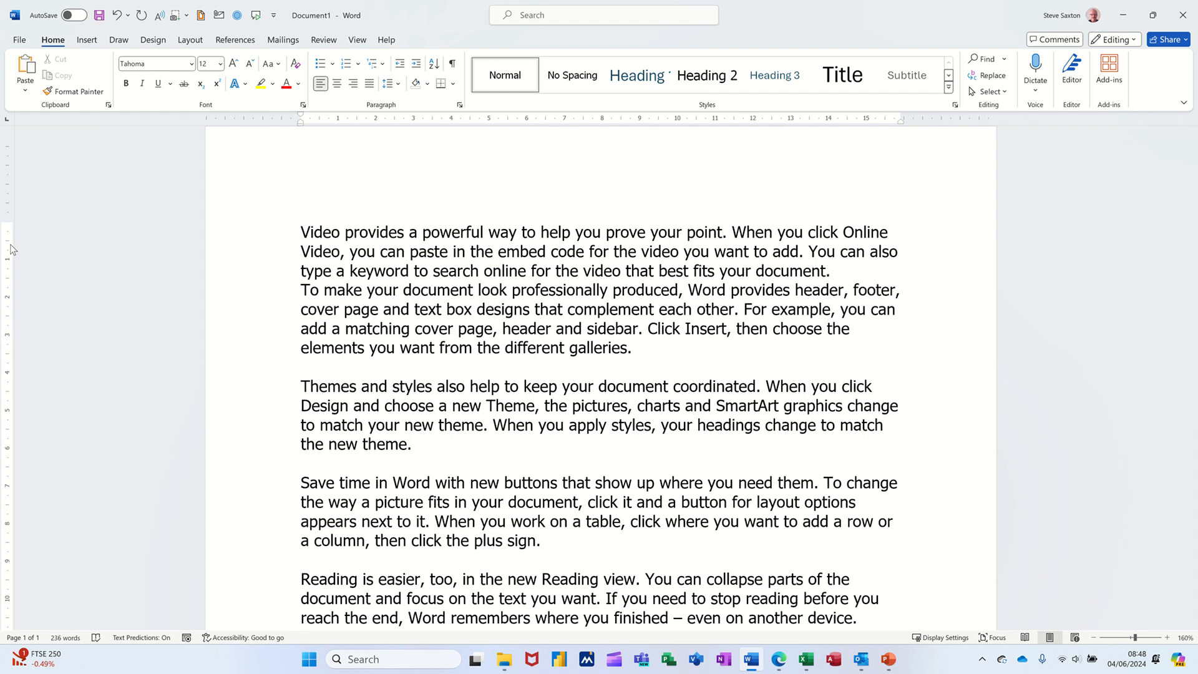
Select the first line of text, and extend the selection to the whole first paragraph
click(266, 234)
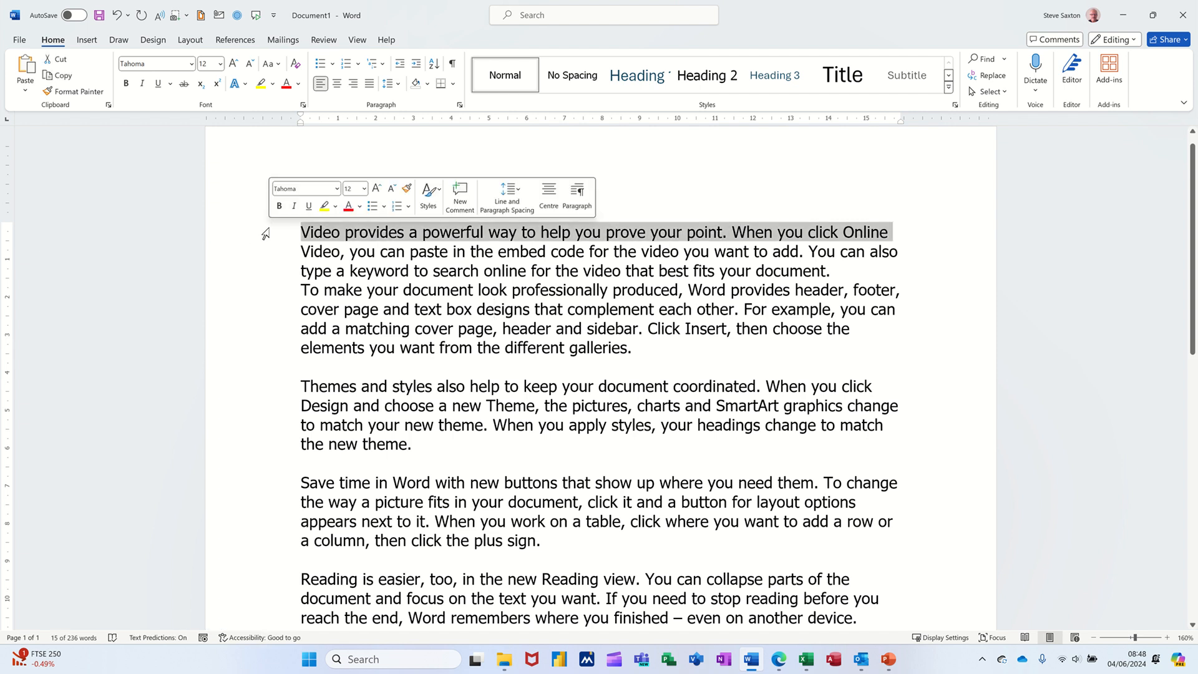
double_click(266, 235)
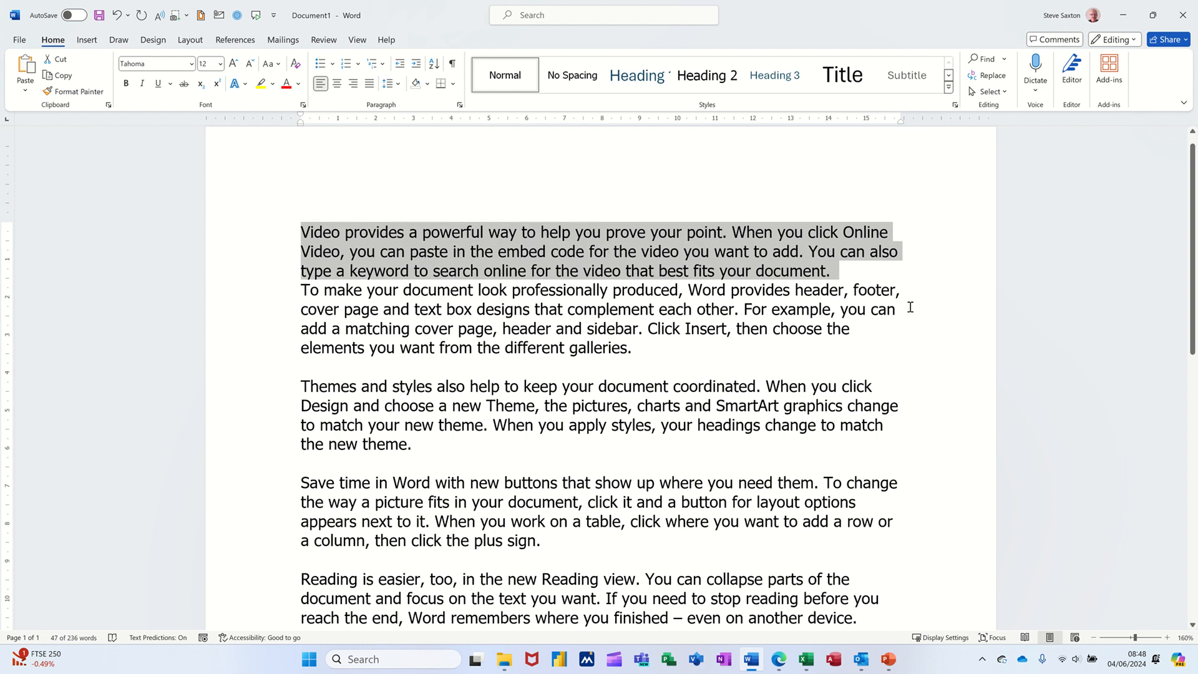
Insert a blank line between the first paragraph and the second
click(869, 276)
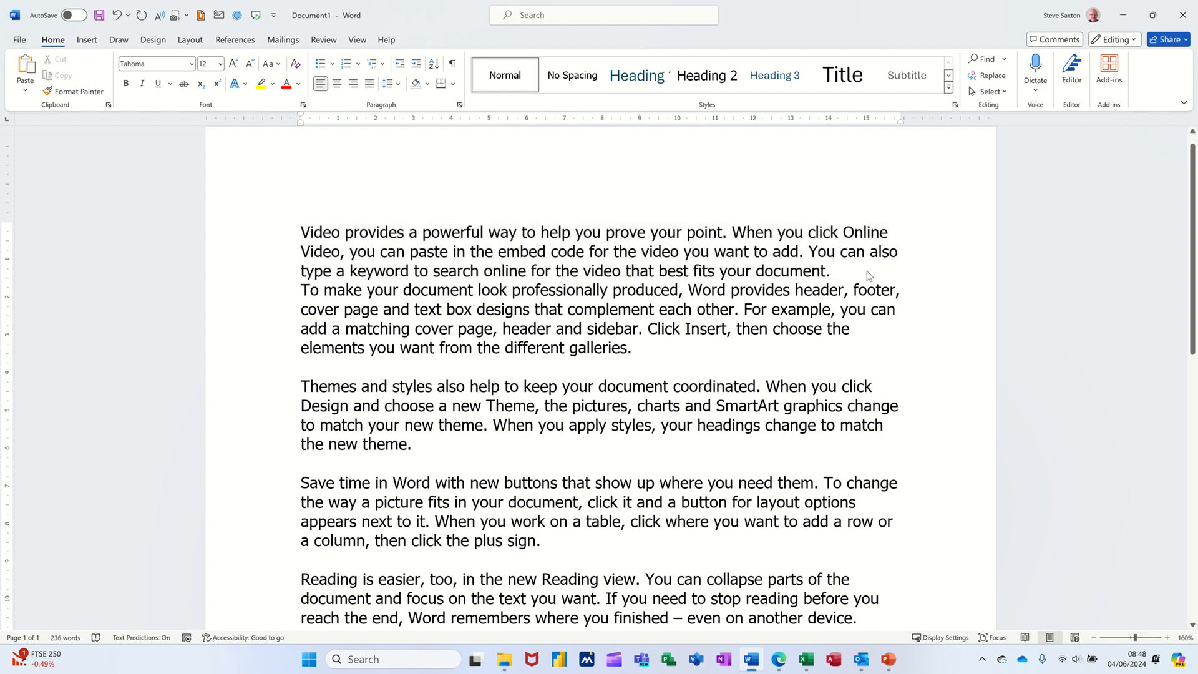
key(Return)
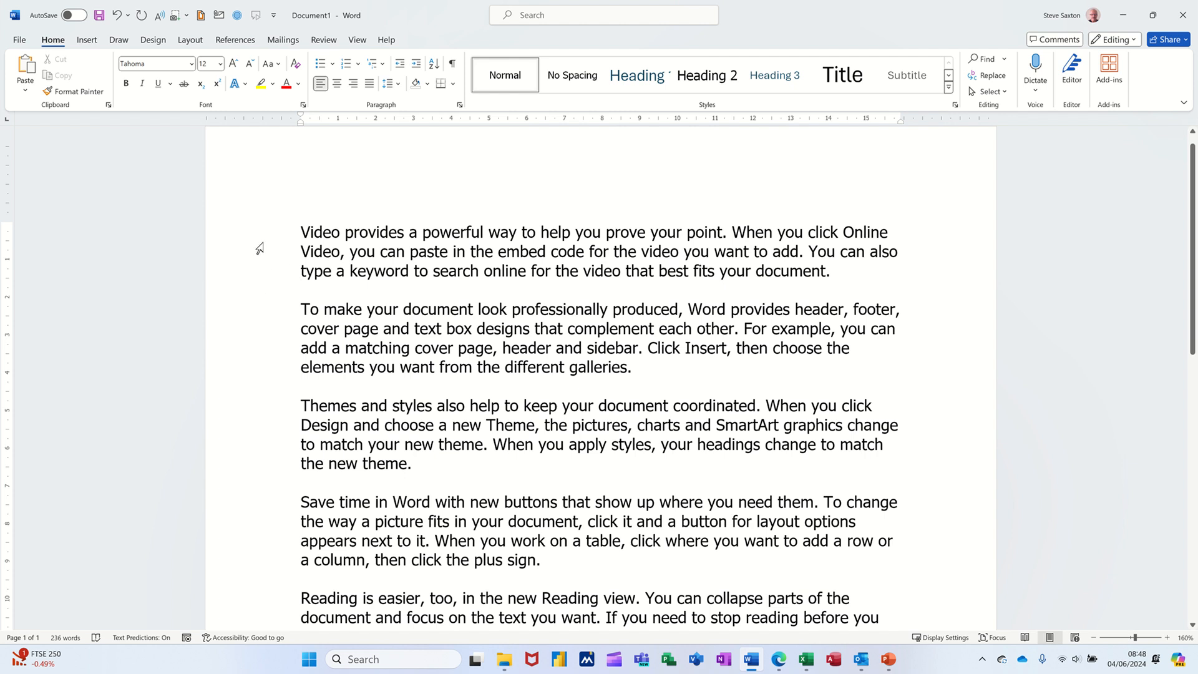
Select the entire document, the first line, the first paragraph and the entire document again in turn, and clear the selection
triple_click(260, 249)
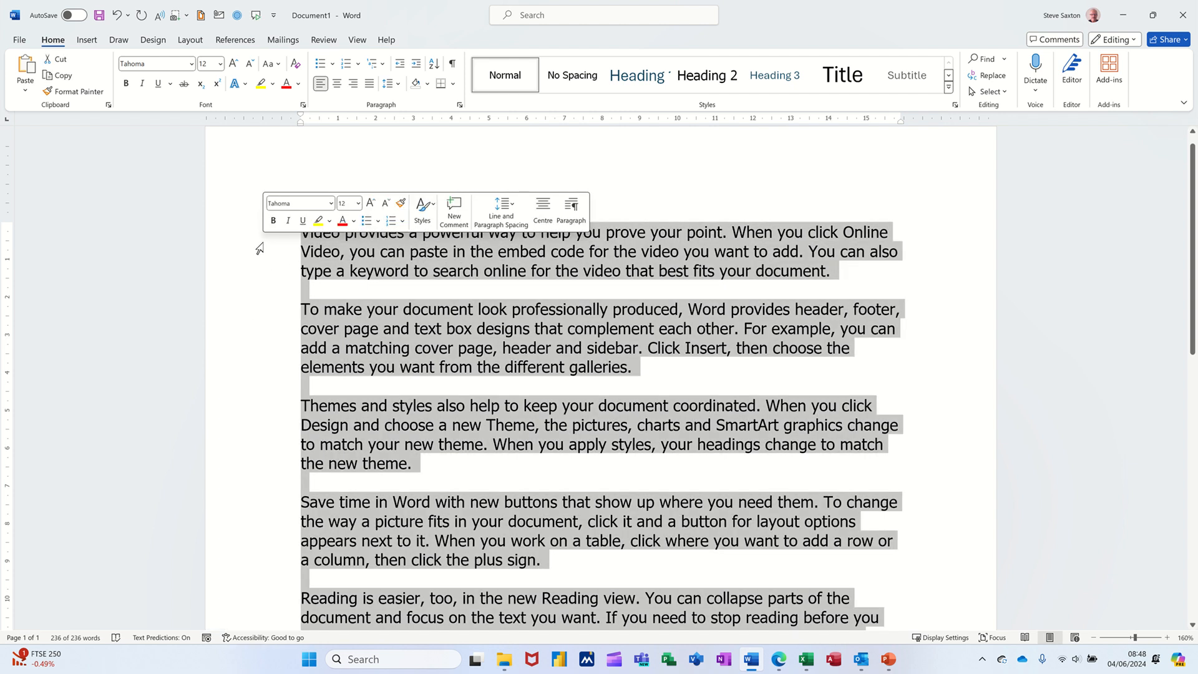
click(491, 273)
click(260, 239)
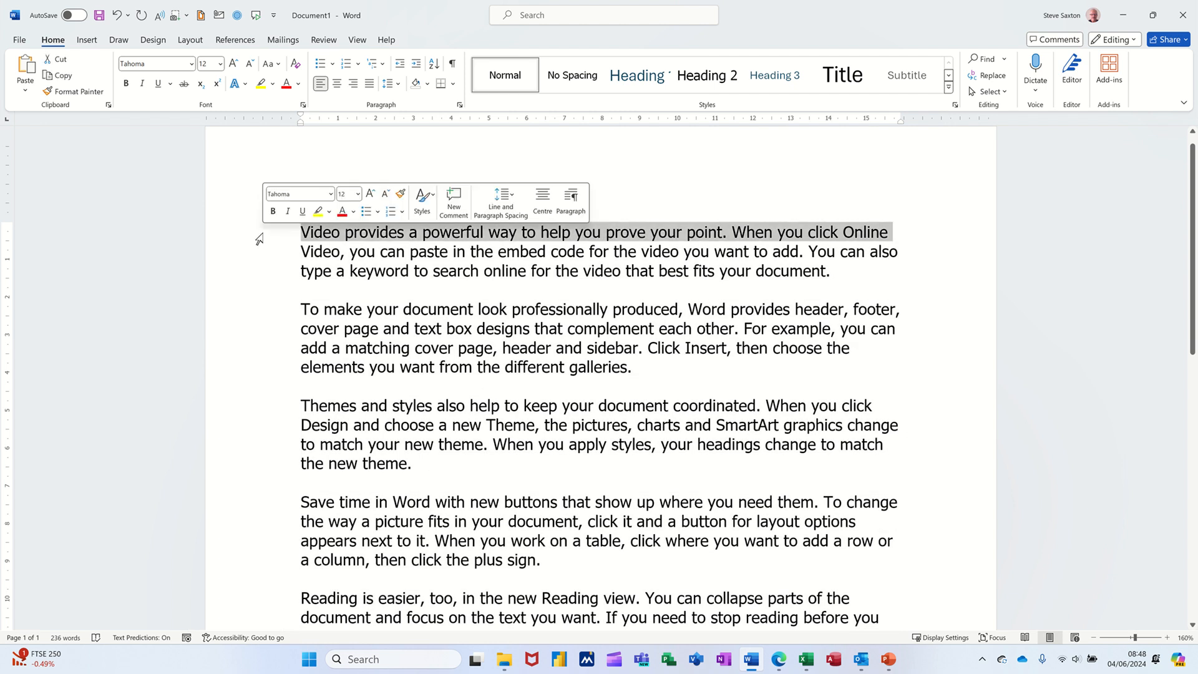
double_click(261, 247)
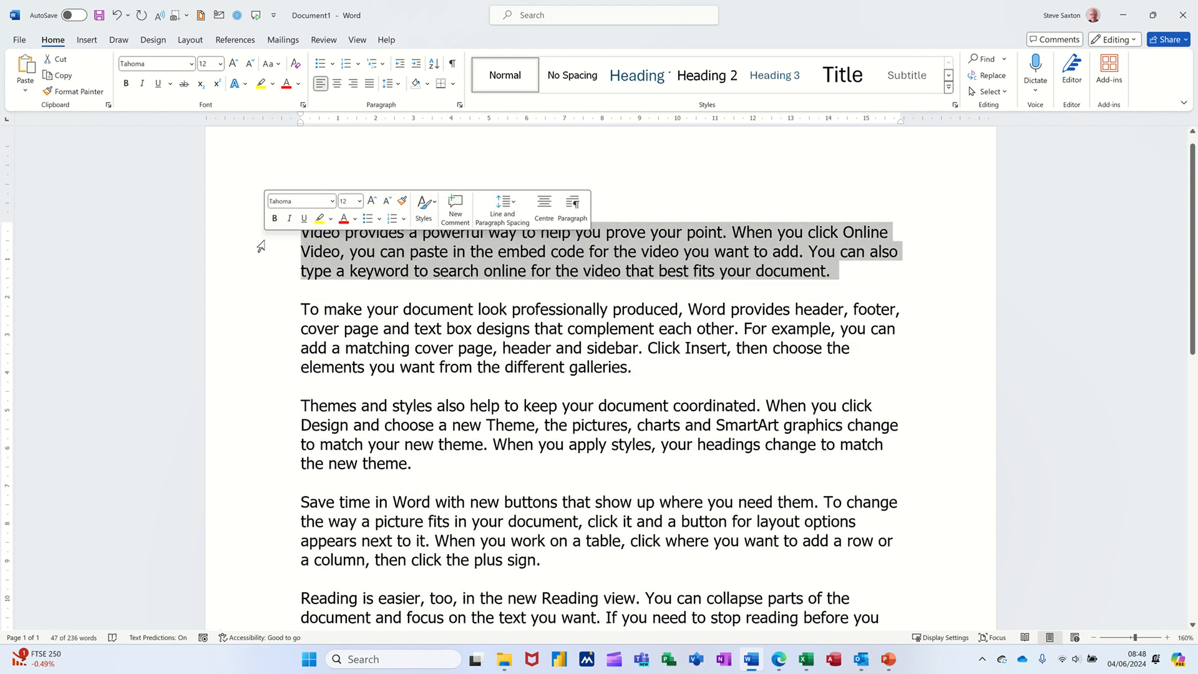
double_click(261, 247)
click(261, 246)
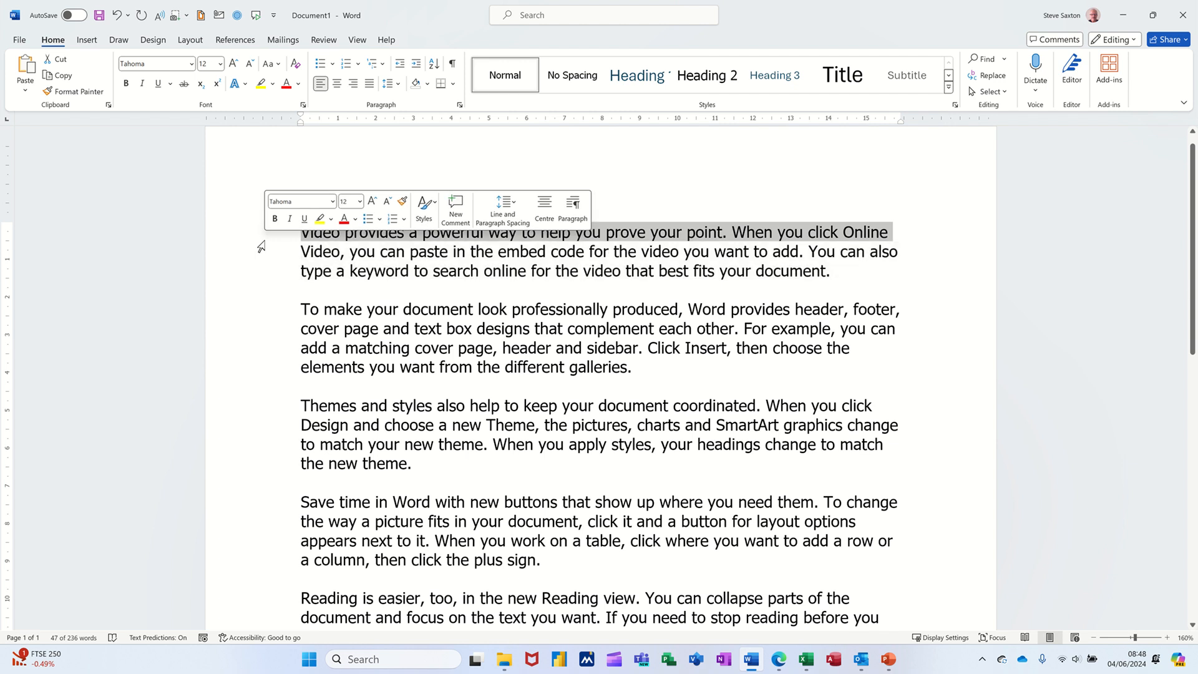
triple_click(261, 247)
click(306, 289)
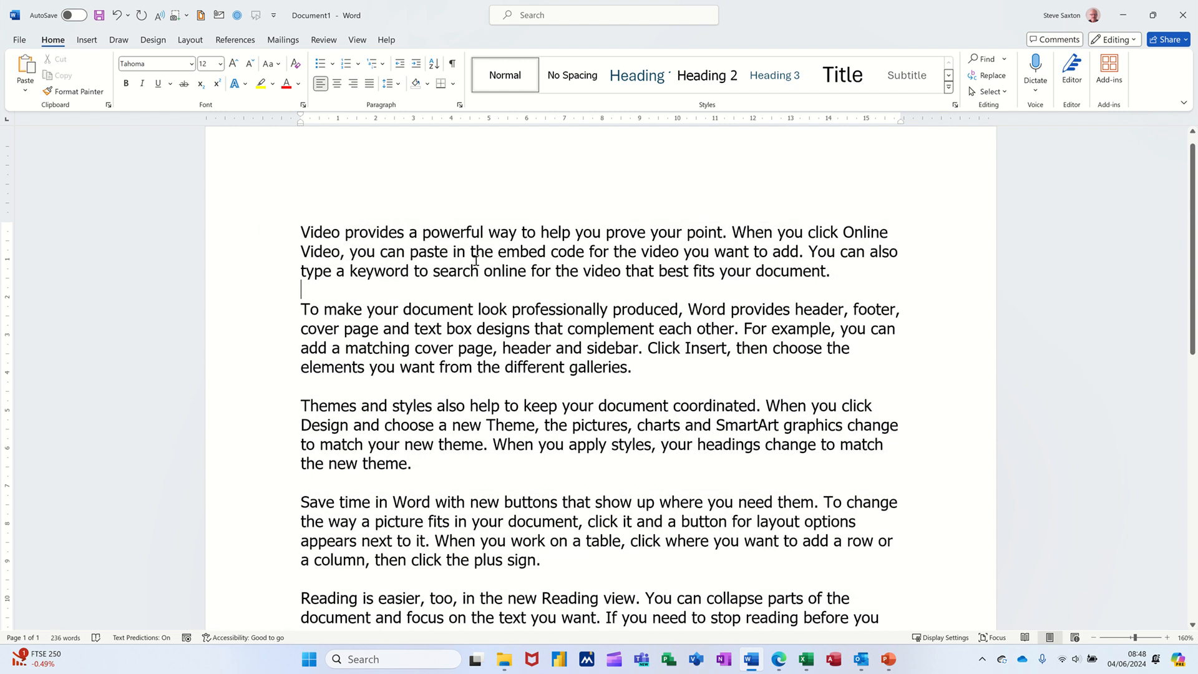
Select the separate words "embed", "provides", "video" and "add" in the first paragraph at the same time
double_click(520, 249)
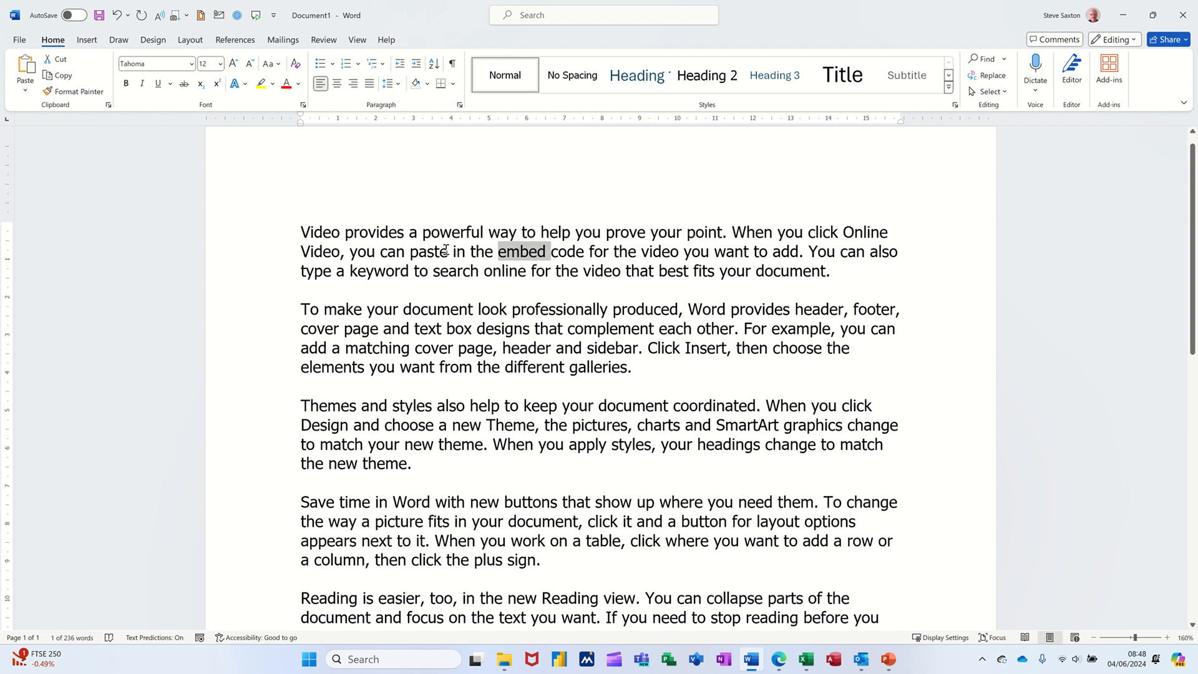
ctrl+double_click(380, 233)
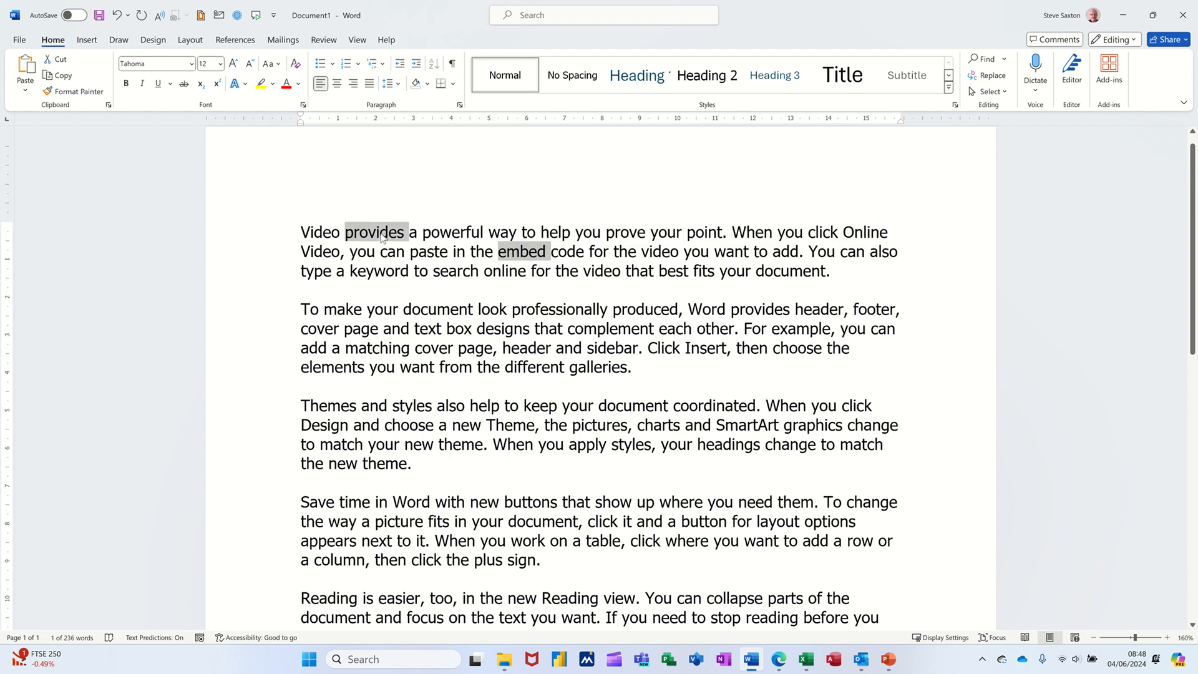
ctrl+double_click(665, 252)
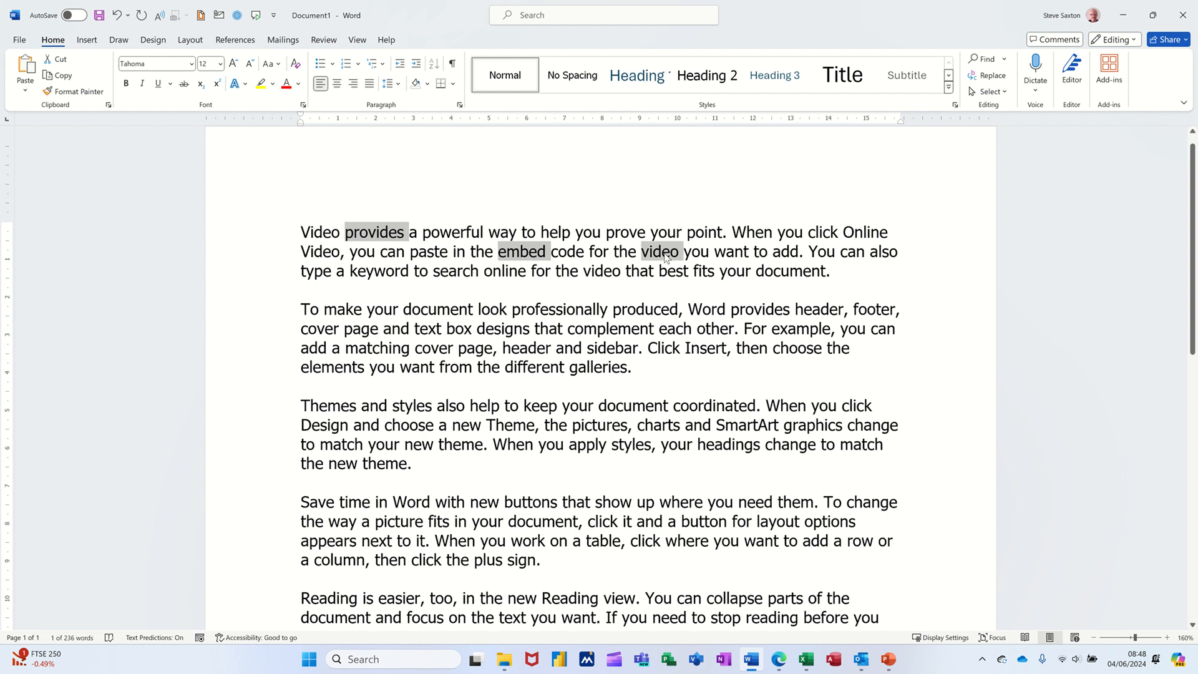
ctrl+double_click(773, 252)
Try to select the initial T of the second paragraph together with the "m" of "matching"
click(300, 307)
drag(302, 307, 306, 308)
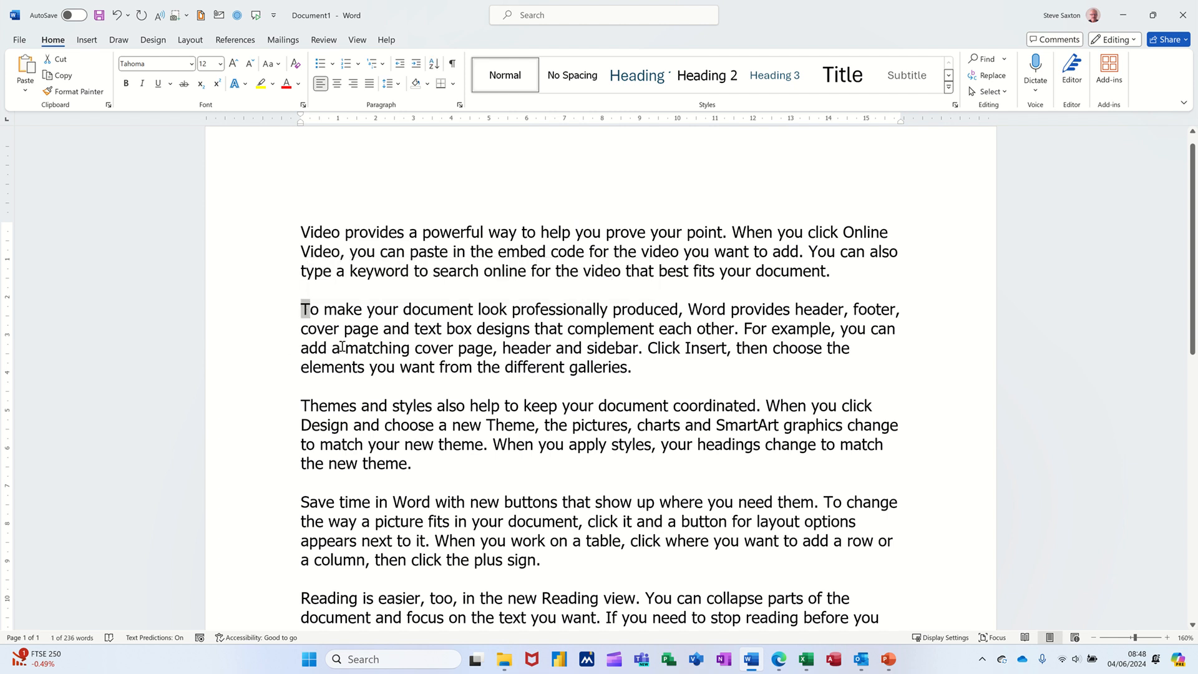
drag(342, 347, 348, 348)
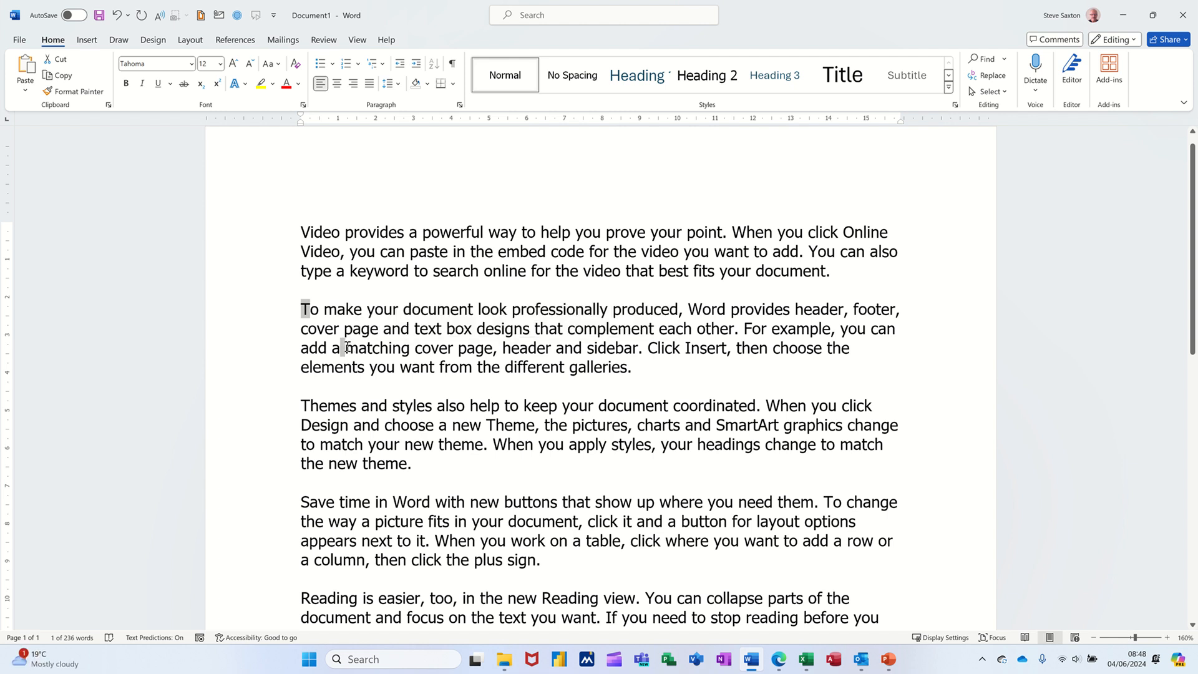
click(350, 348)
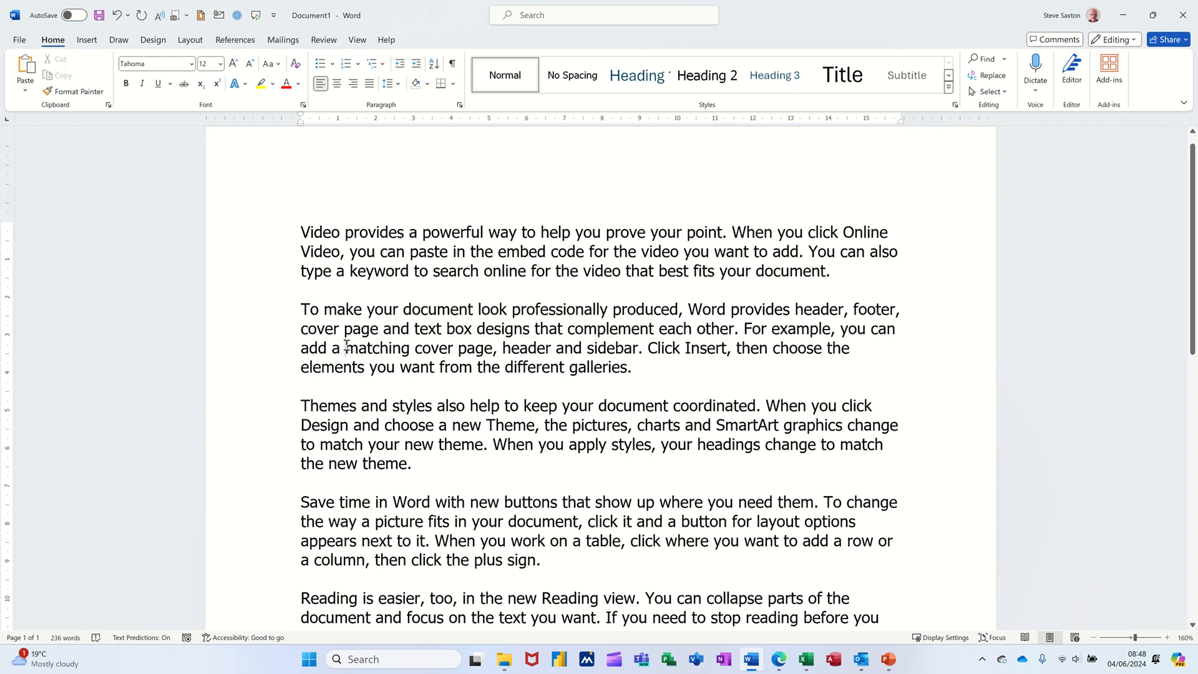
ctrl+click(347, 347)
click(347, 347)
ctrl+click(345, 347)
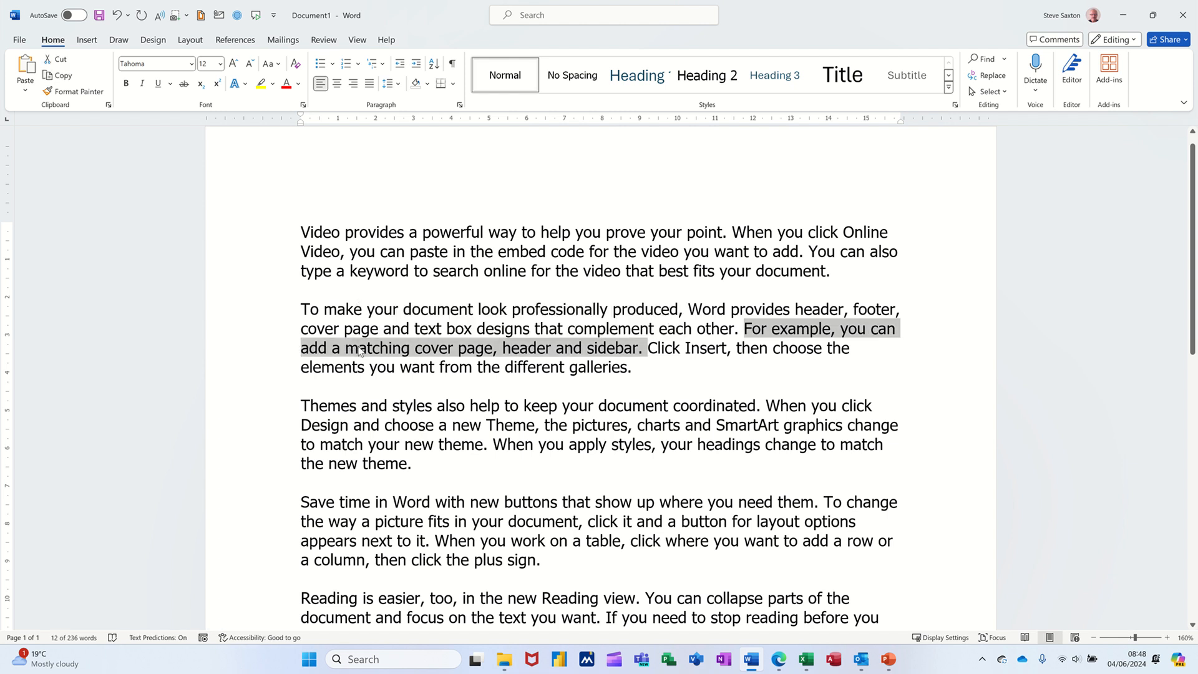
click(359, 348)
ctrl+click(351, 348)
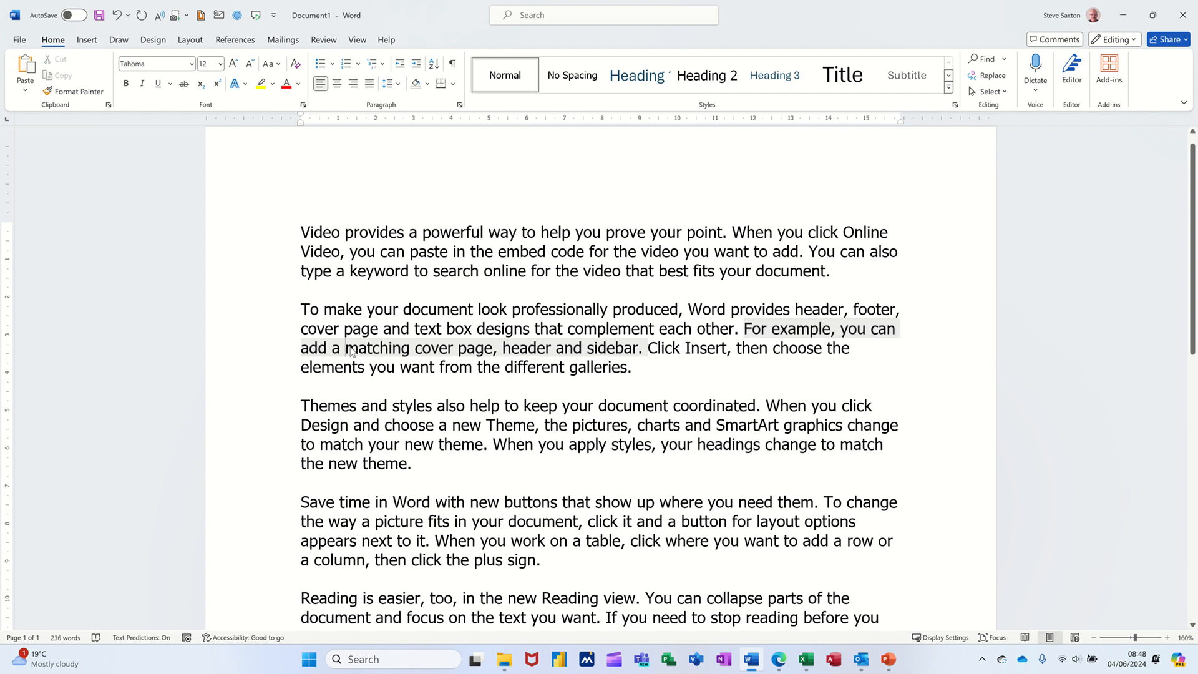
click(351, 348)
Select the initial letter T of the second and third paragraphs together and enlarge both to font size 19
drag(299, 303, 307, 303)
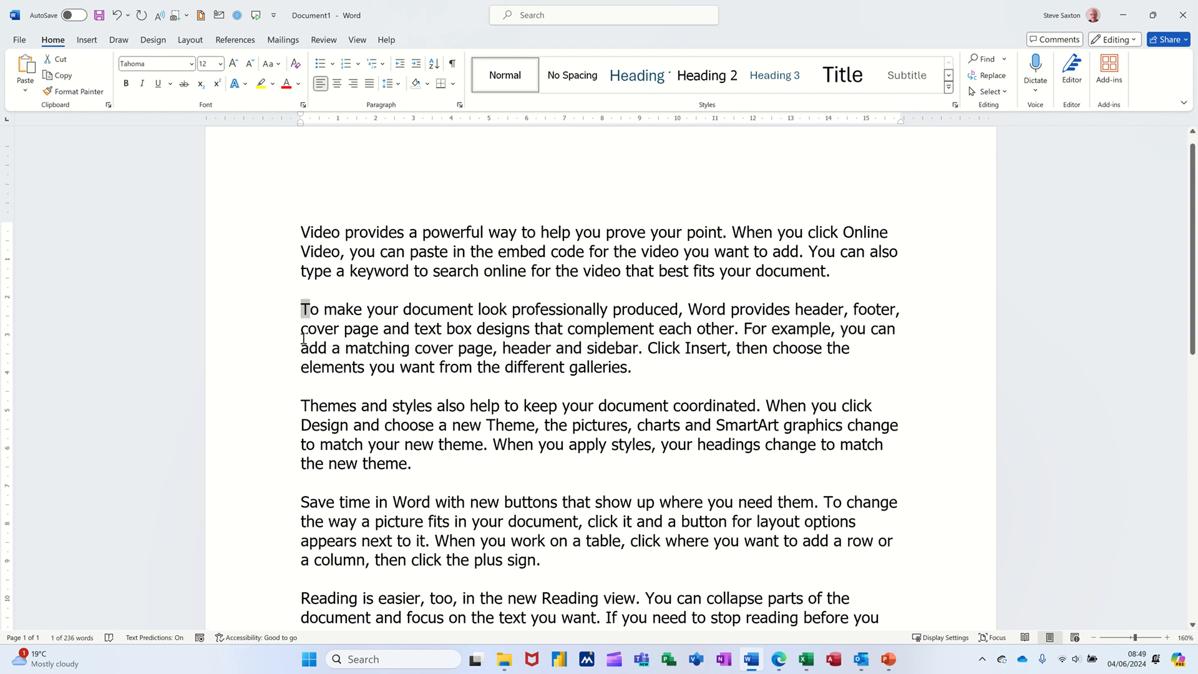
drag(302, 407, 306, 407)
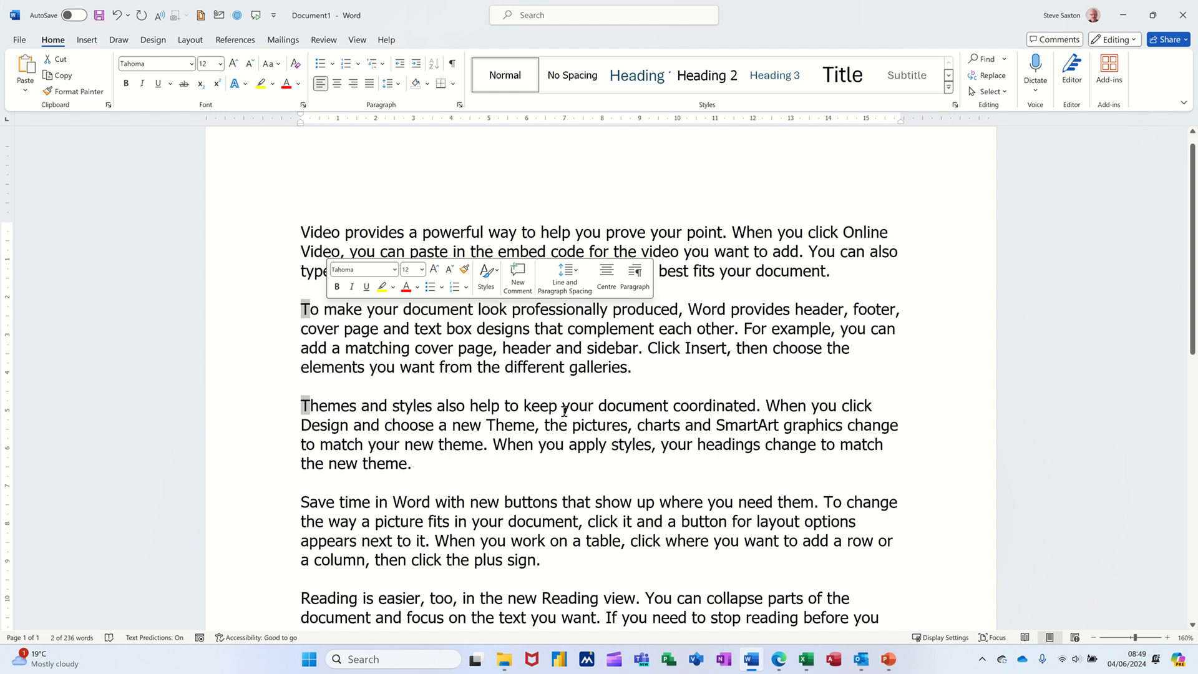
key(ctrl+bracketright)
key(ctrl+bracketright)
key(ctrl+bracketright)
key(ctrl+bracketright)
key(ctrl+bracketright)
key(ctrl+bracketright)
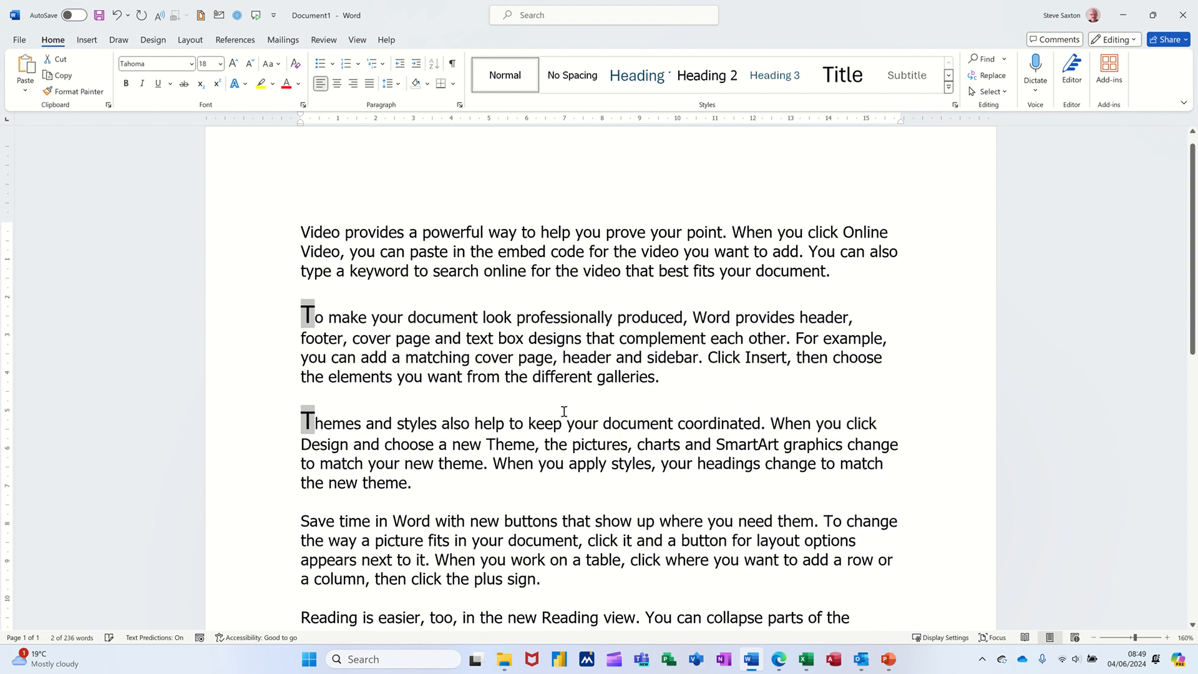
key(ctrl+bracketright)
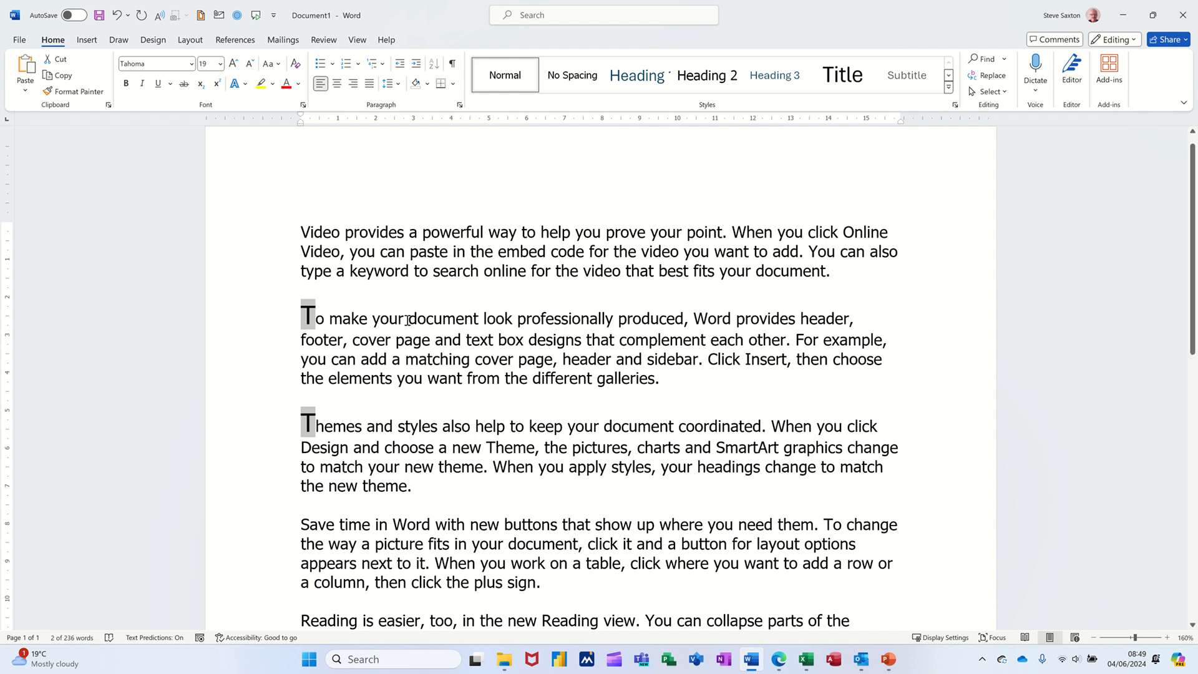
Check the ruler display option, add a 4 cm tab stop to the second paragraph and inspect its tab settings without changing them
click(434, 326)
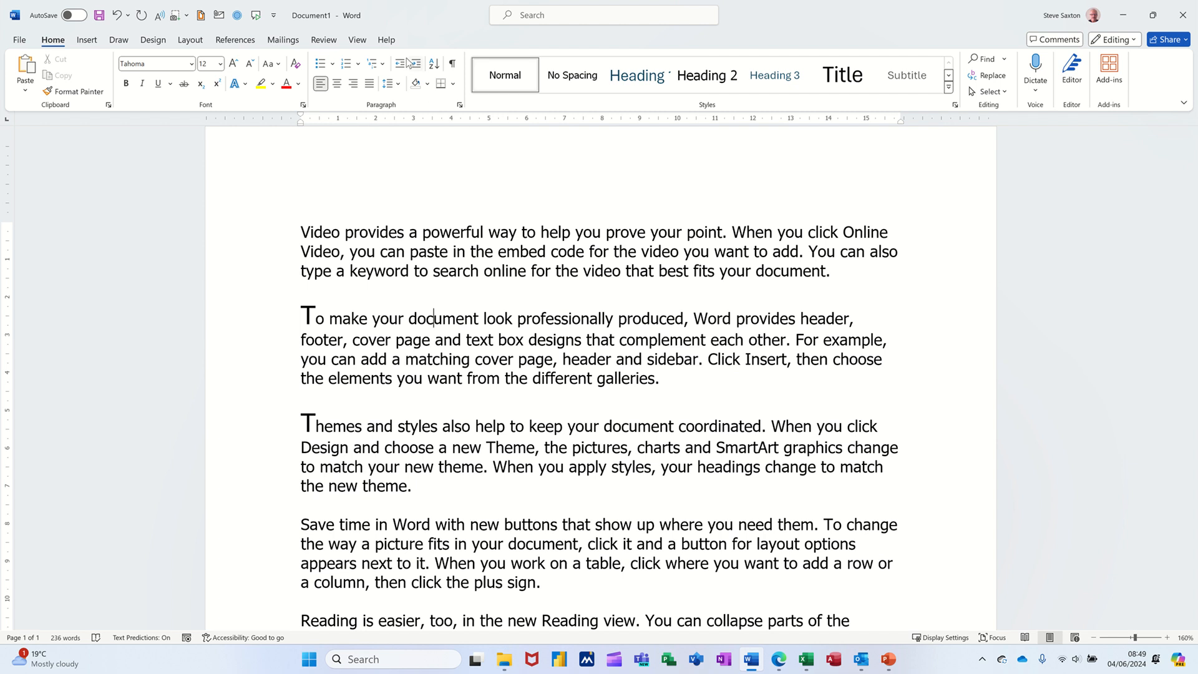
click(358, 40)
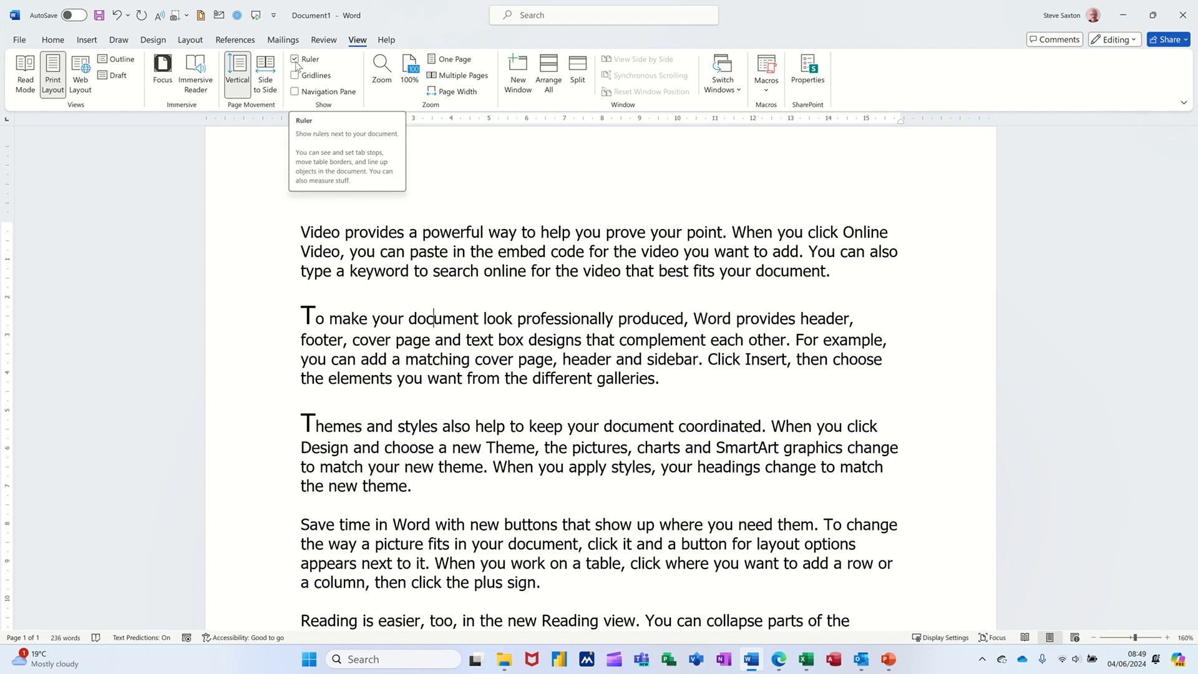
click(53, 40)
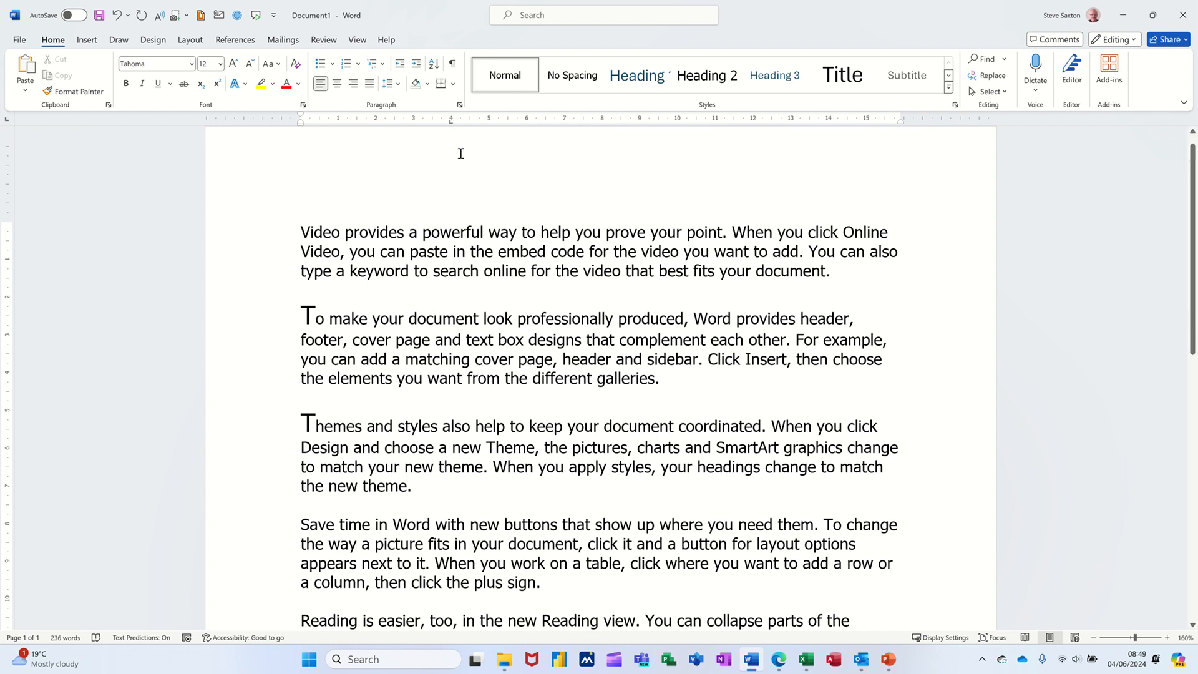
double_click(452, 123)
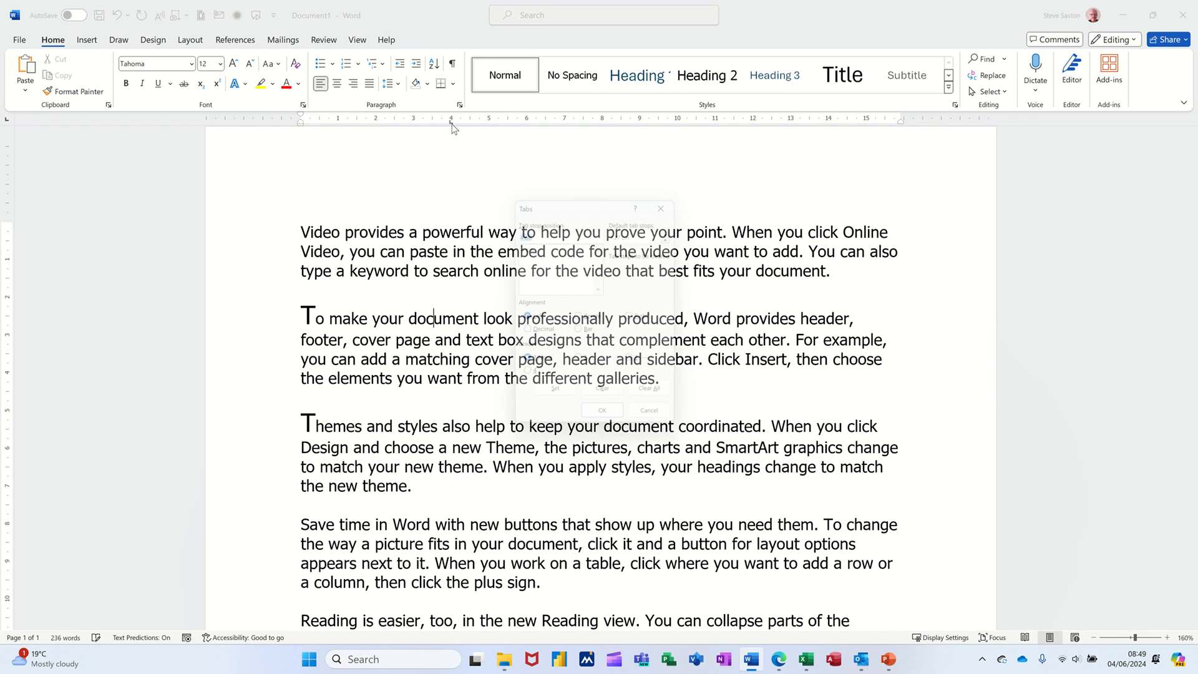
drag(578, 197, 505, 171)
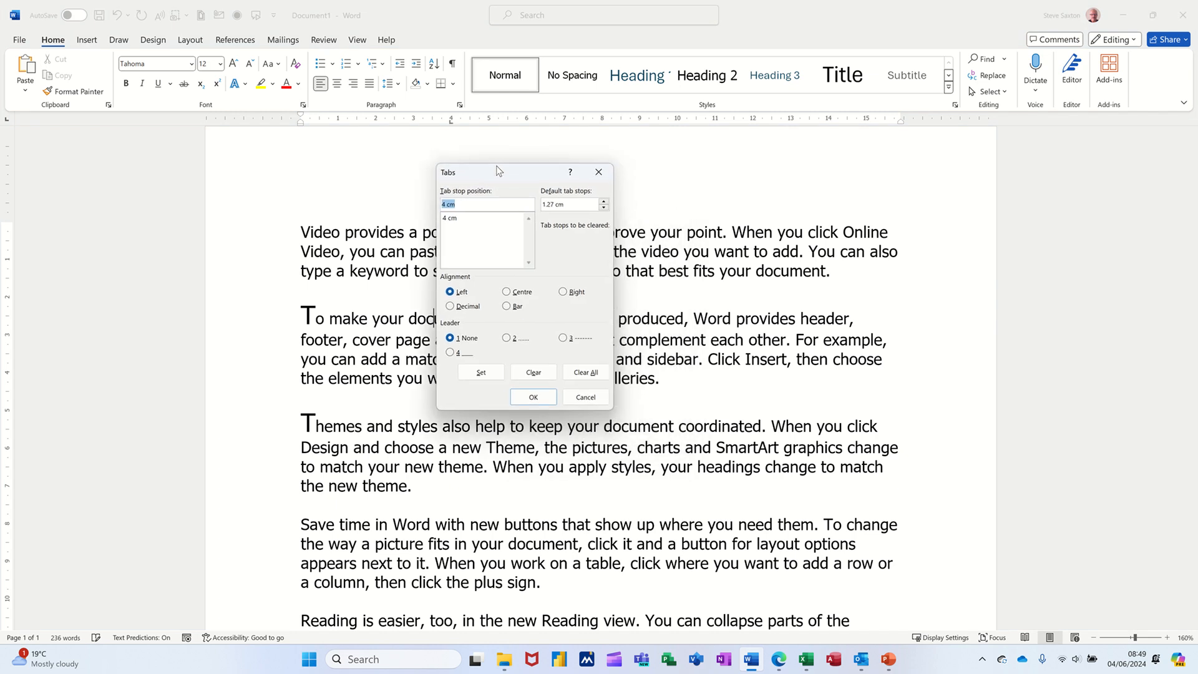
click(585, 397)
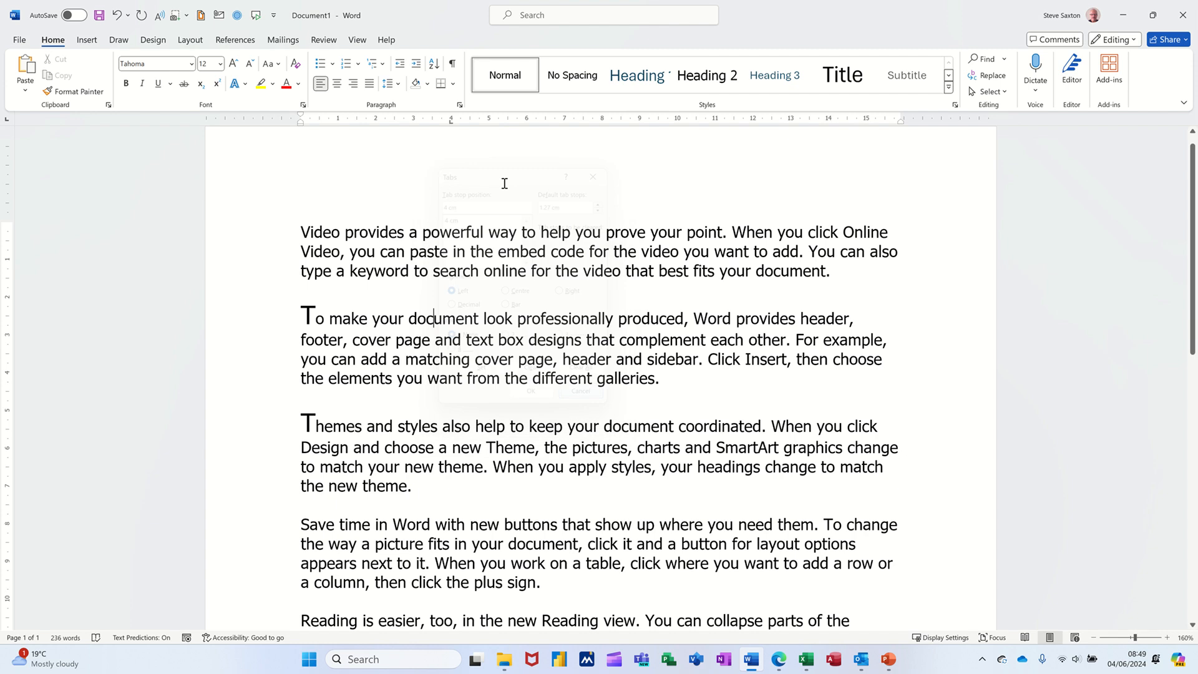
View the second paragraph's tab stops through its paragraph formatting settings and close them without changes
click(460, 105)
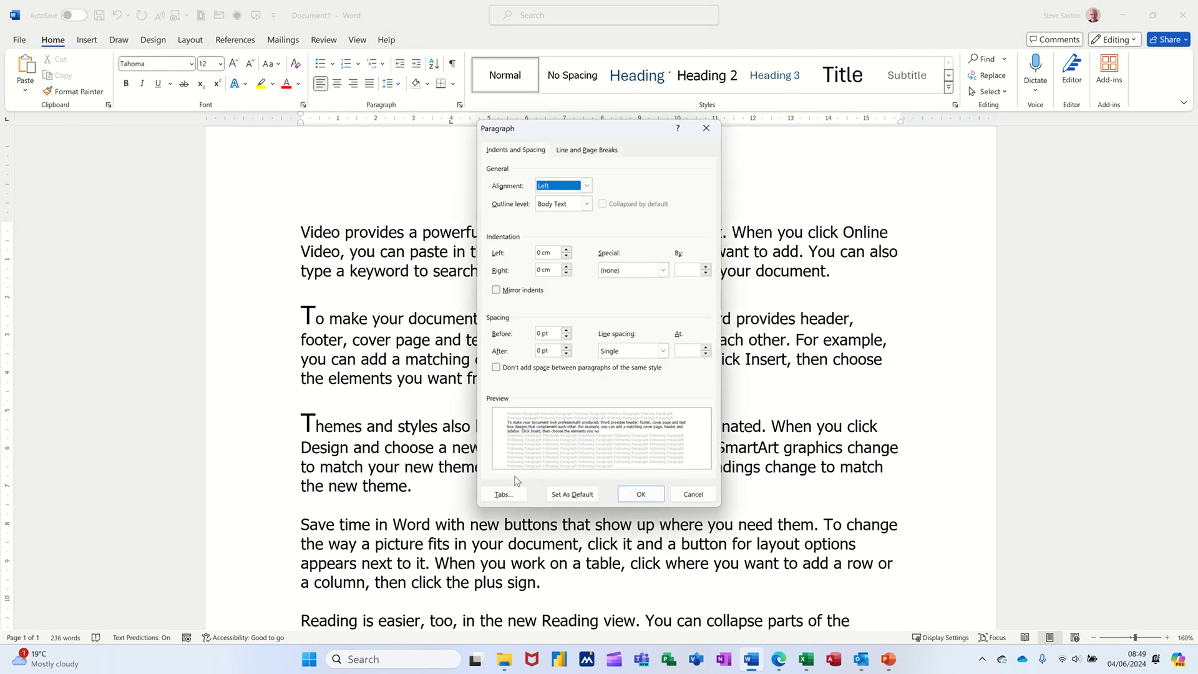
click(505, 491)
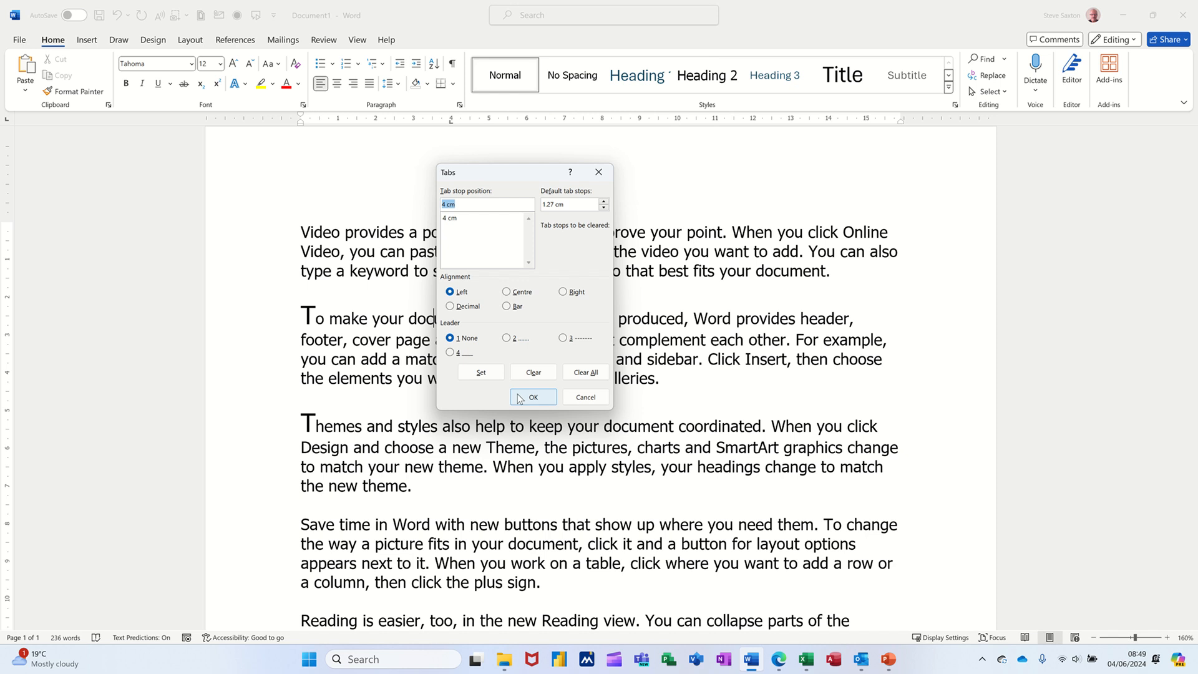
click(586, 397)
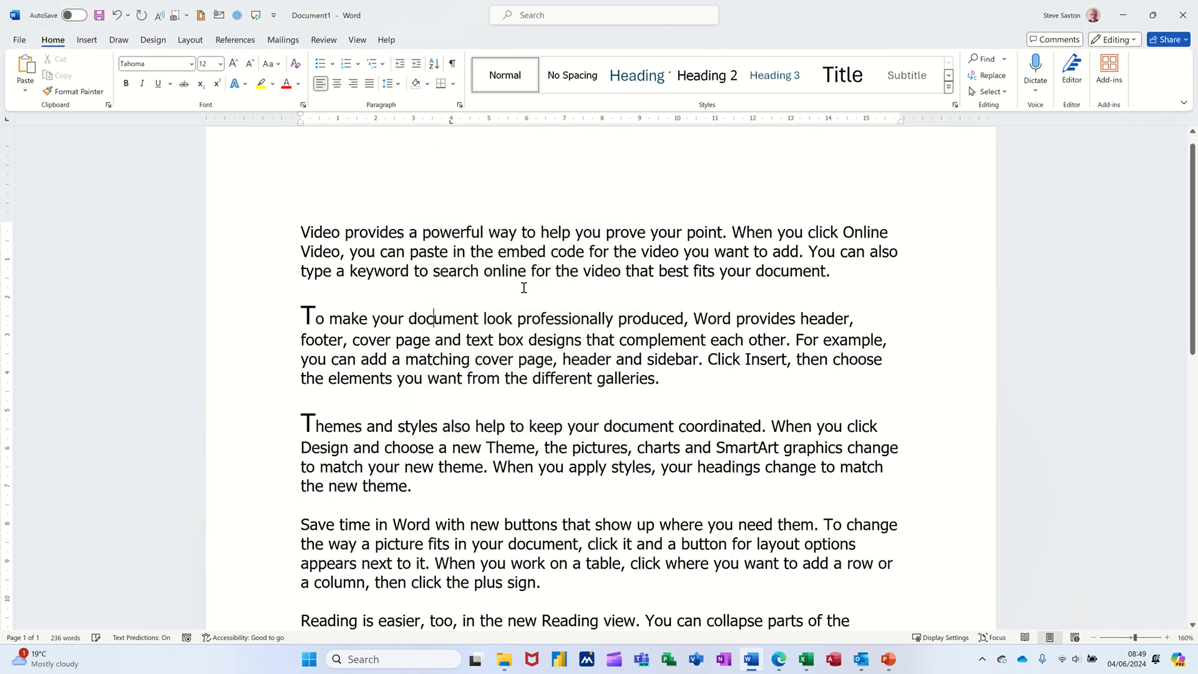
Add another tab stop at 4.75 cm to the second paragraph, and clear all of its tab stops
double_click(480, 123)
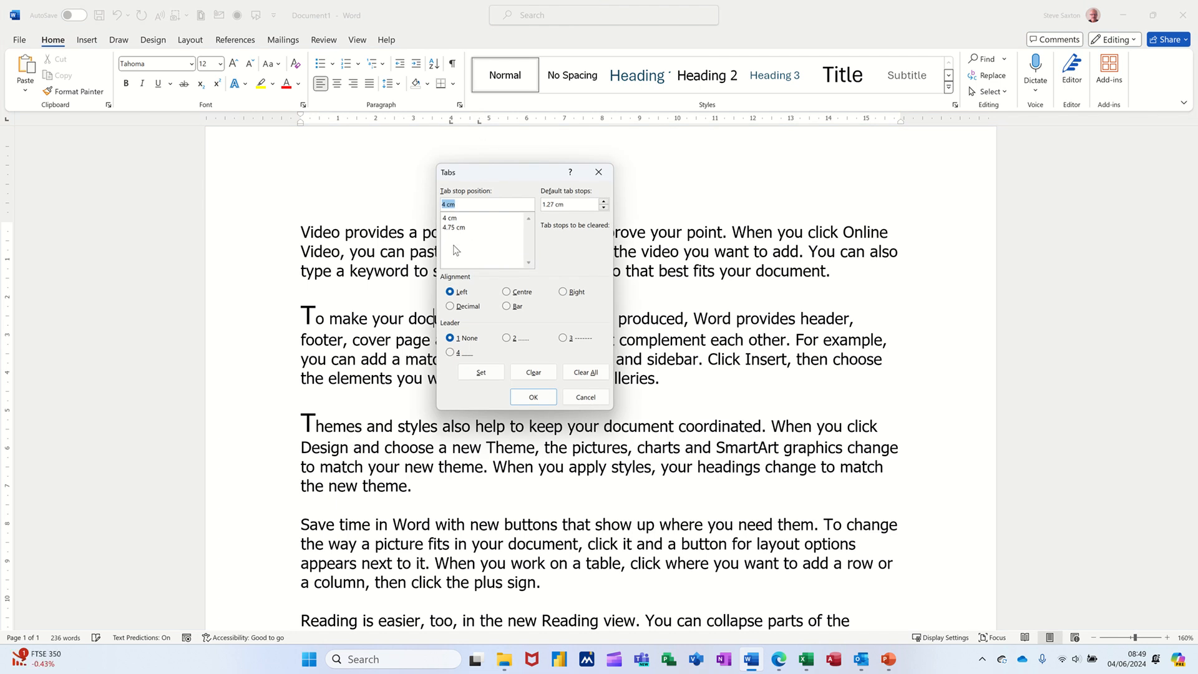
click(584, 372)
click(531, 398)
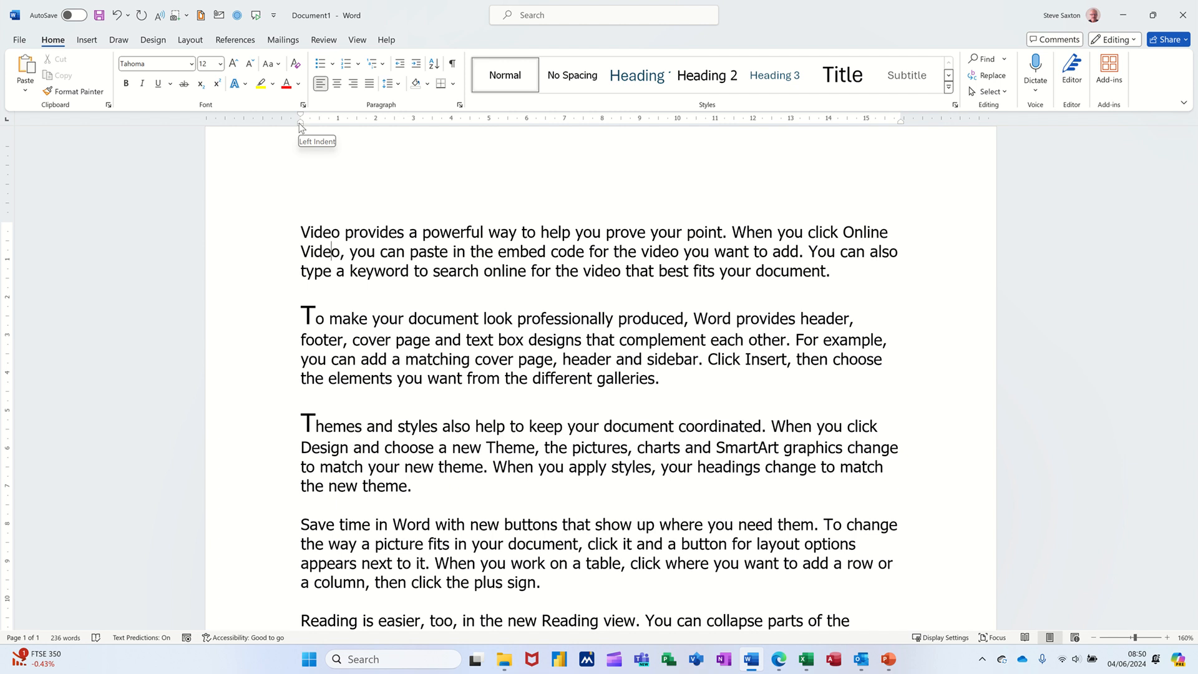
Try setting the first paragraph's left and first-line indents to about 3.5 cm and its right indent to about 14.25 cm, undoing the changes
drag(299, 123, 376, 129)
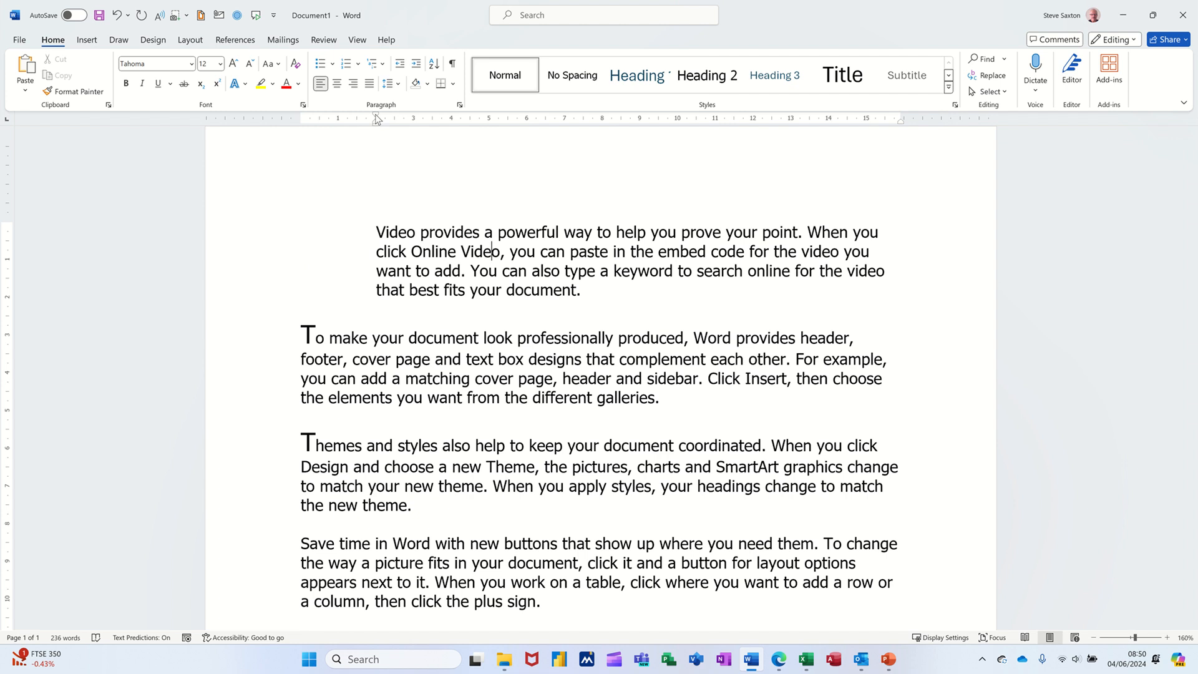
drag(377, 119, 416, 118)
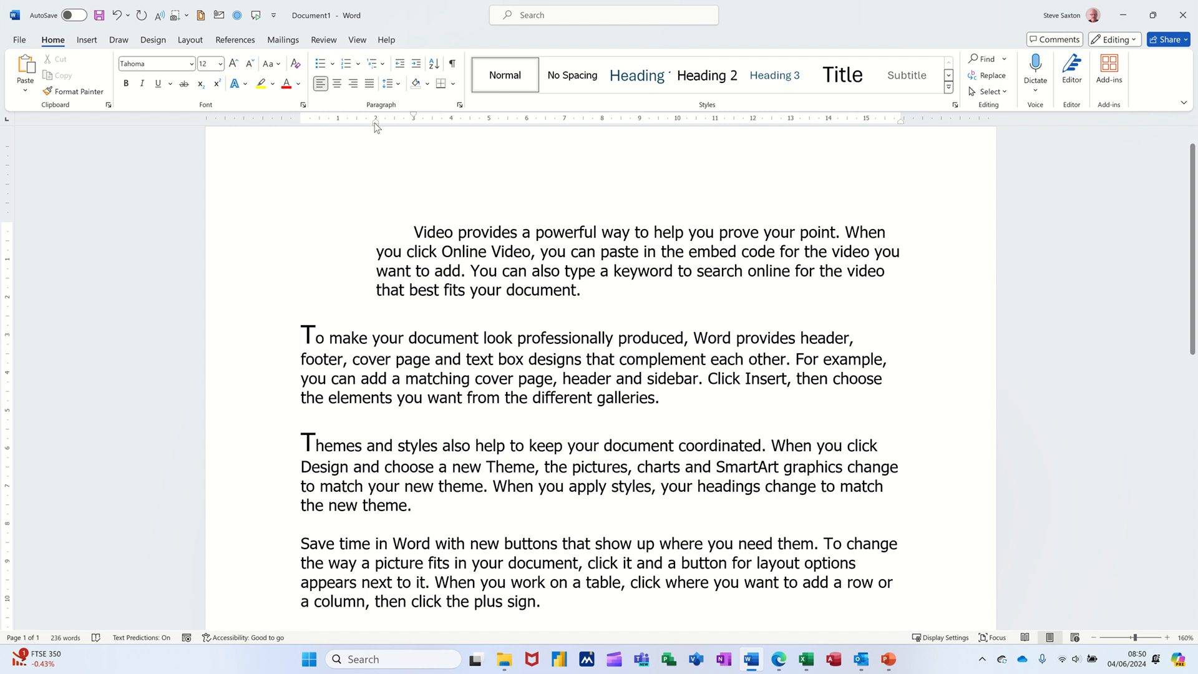
drag(374, 126, 438, 127)
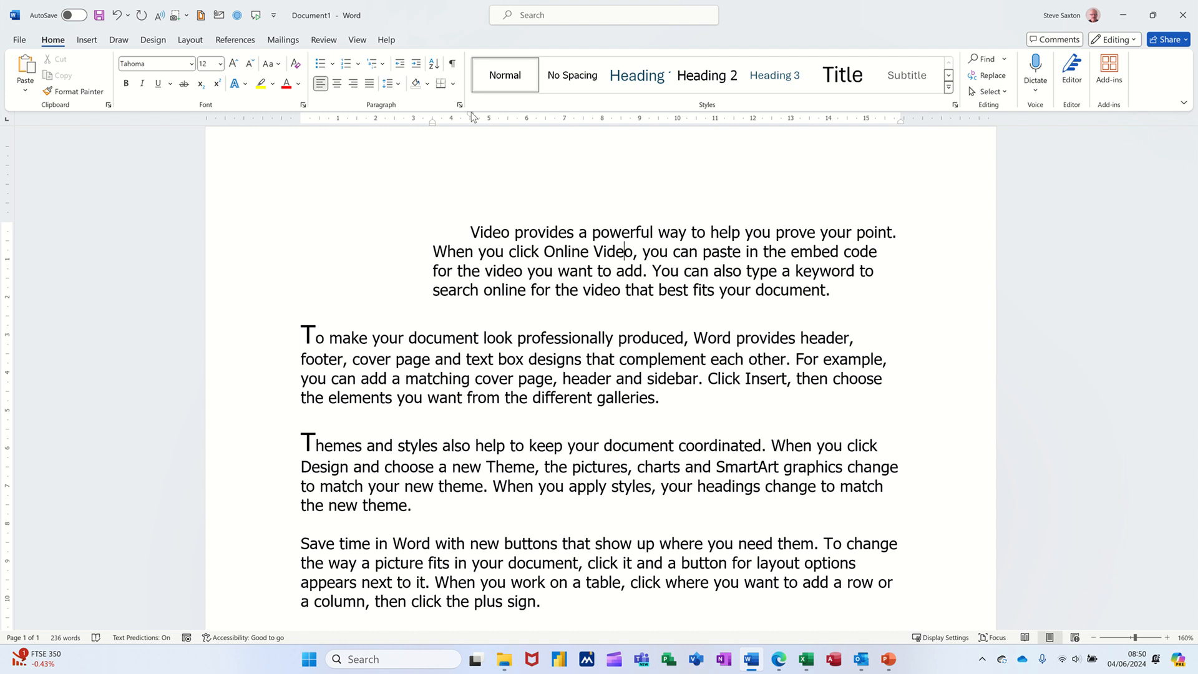
drag(469, 119, 435, 127)
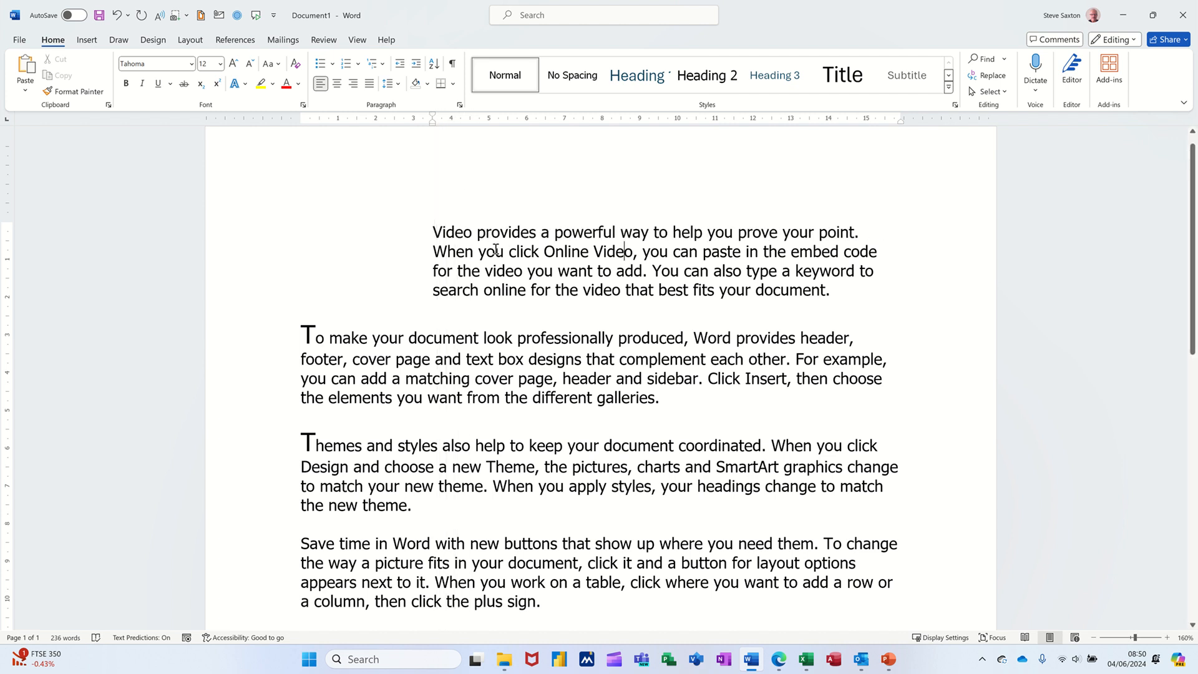
key(ctrl+z)
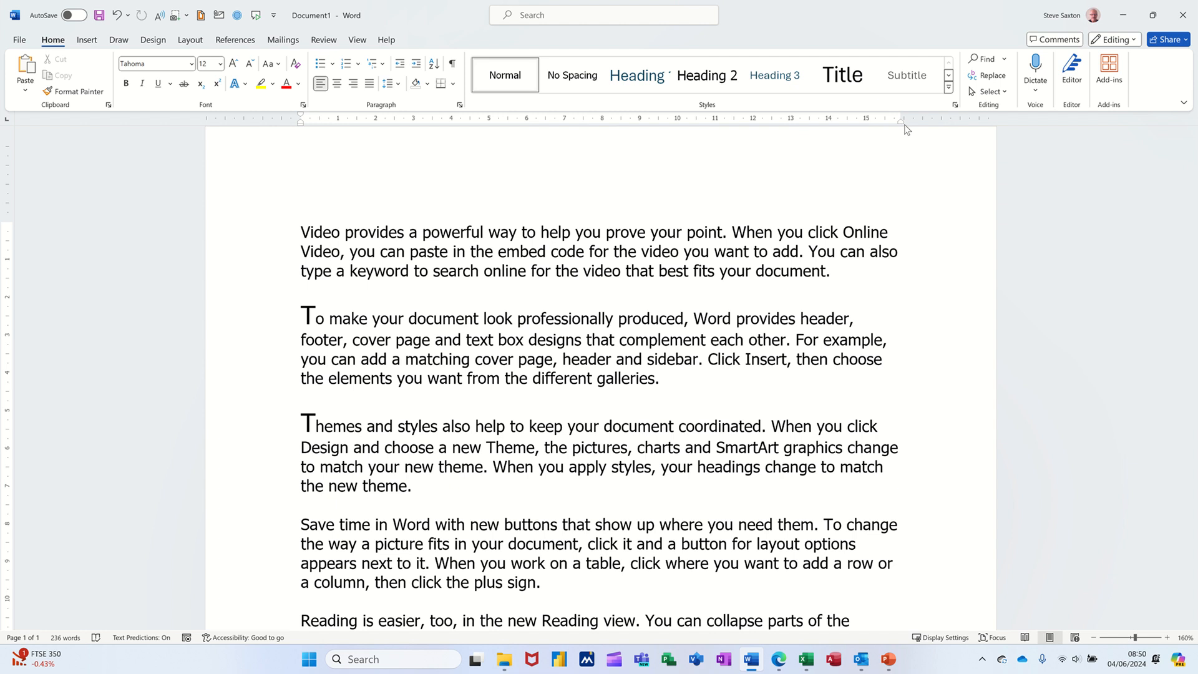
drag(903, 122, 838, 122)
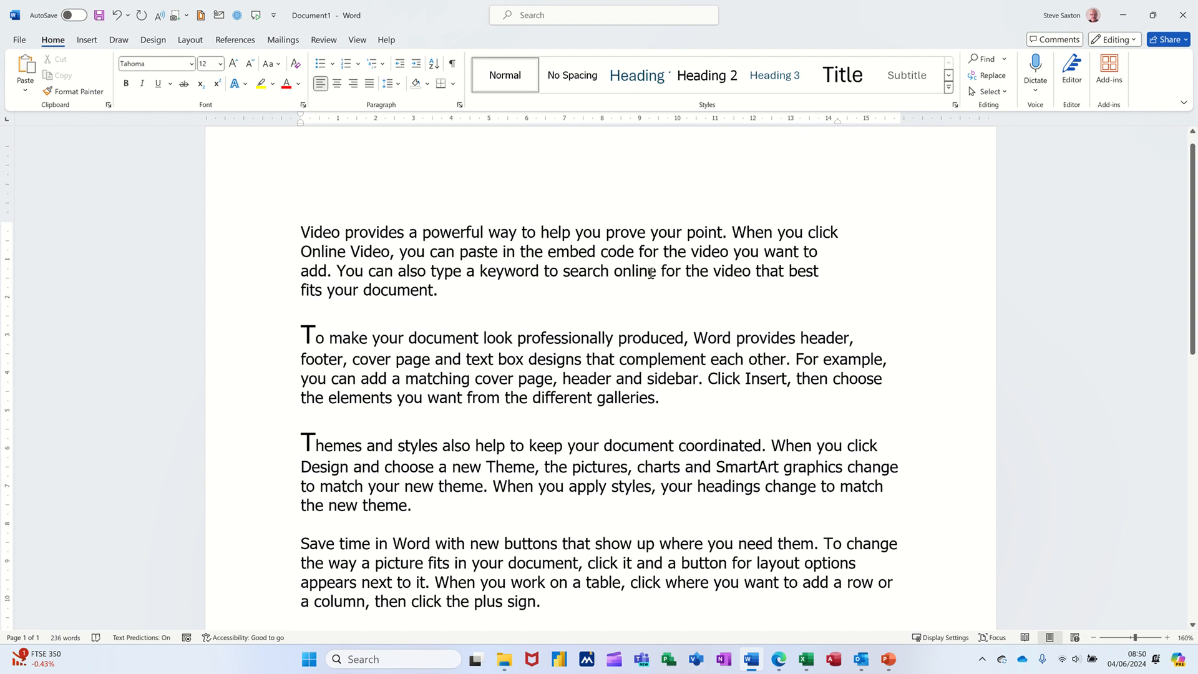
key(ctrl+z)
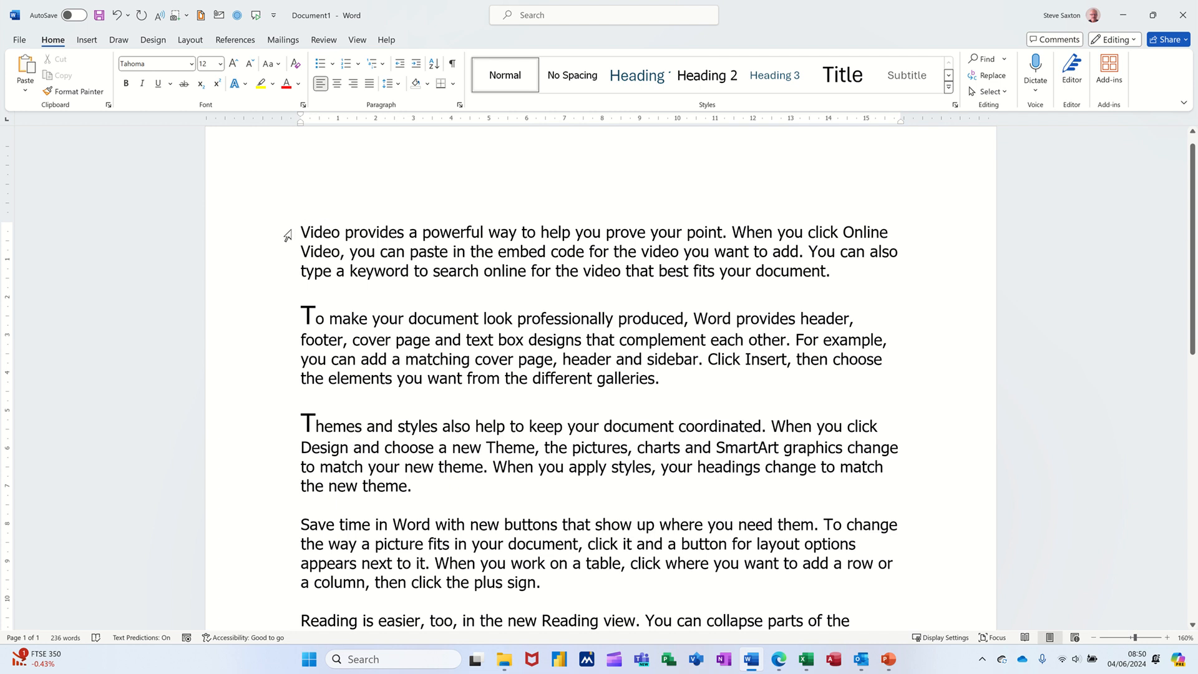
Apply the blue outlined preset text effect to the words "Video provides a powerful" in the first paragraph
drag(306, 230, 476, 232)
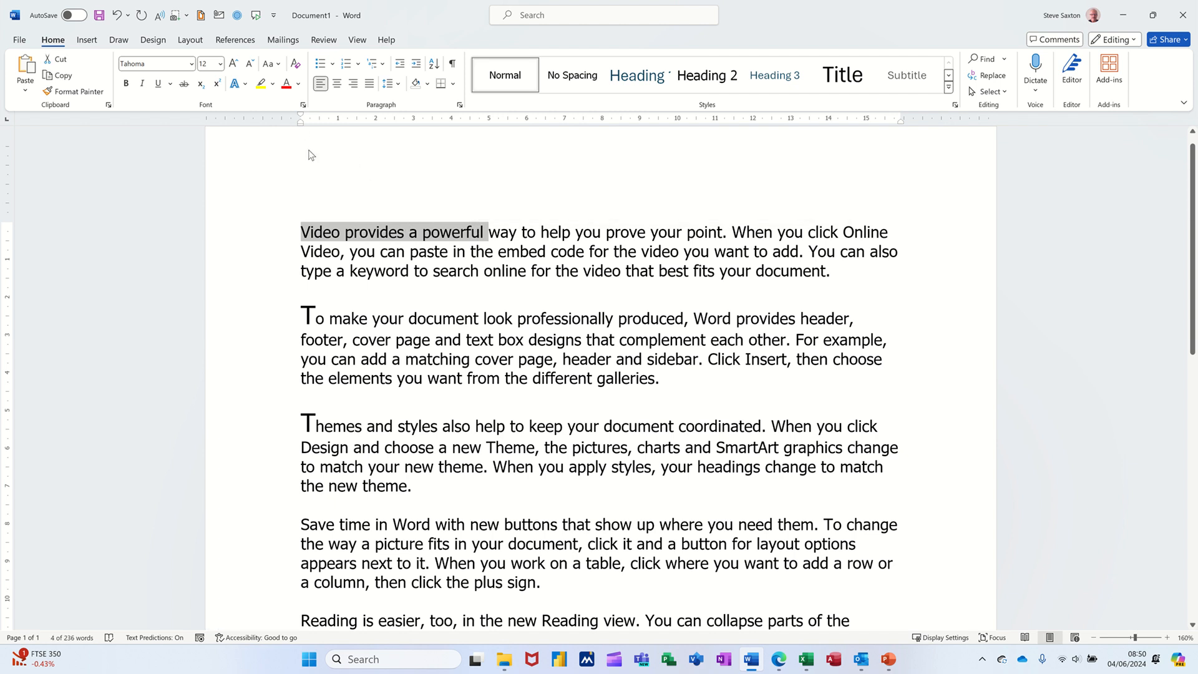
click(245, 84)
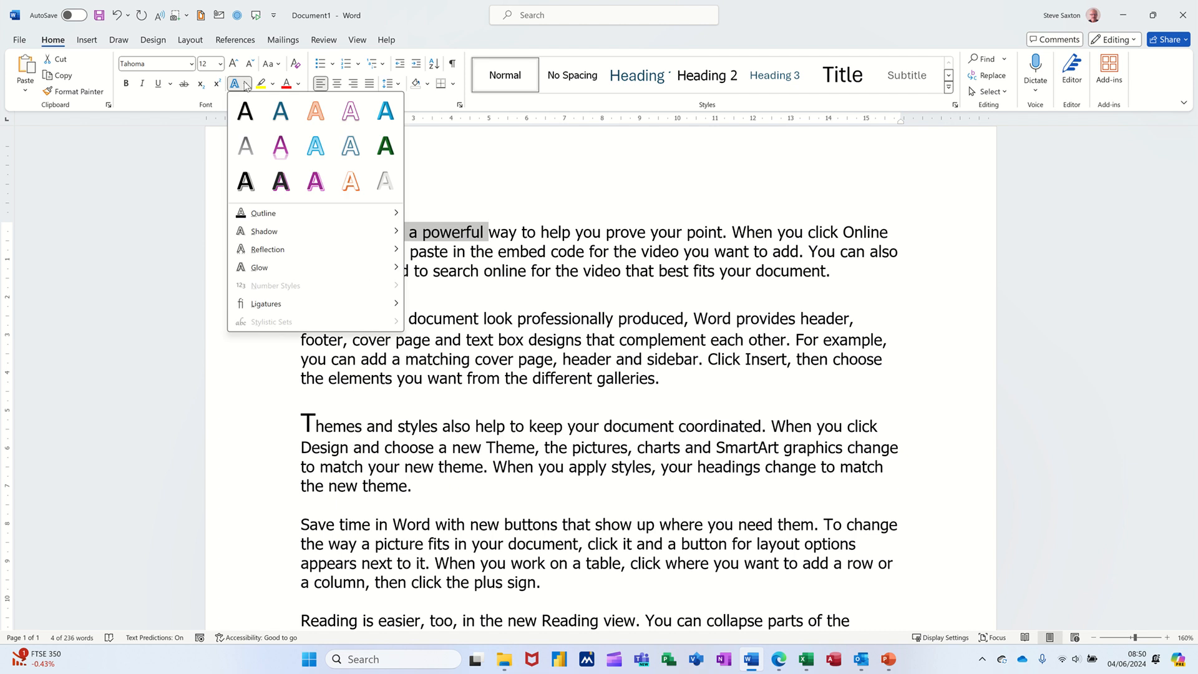
click(351, 149)
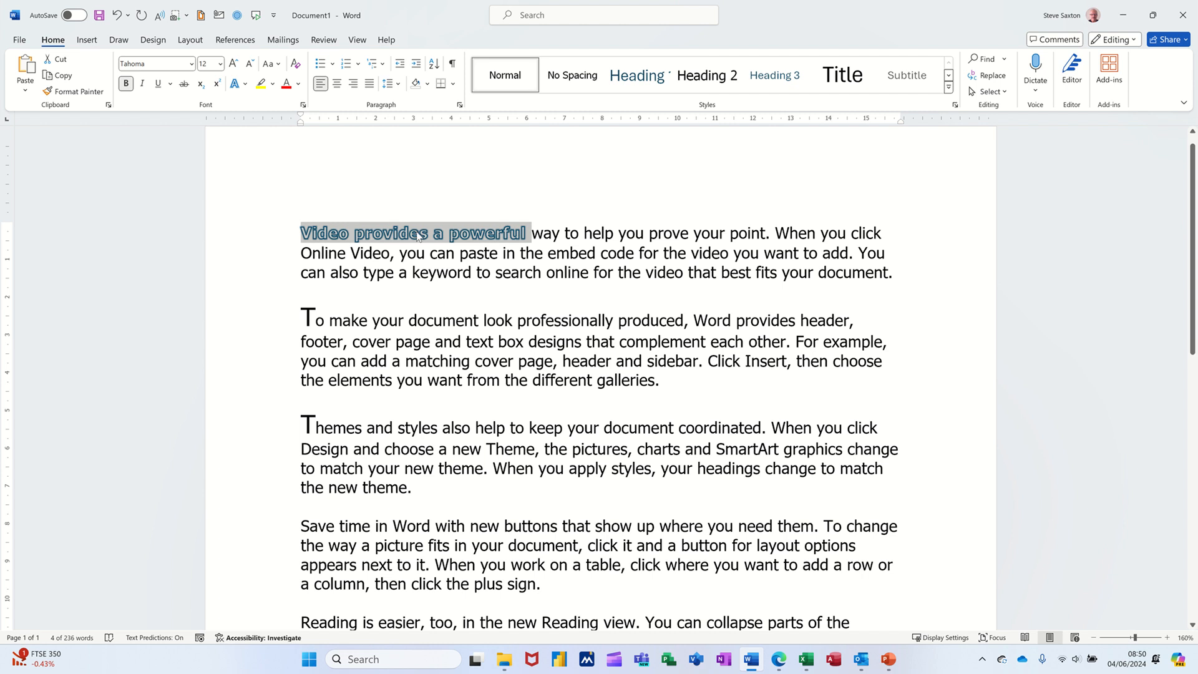
Add the middle outer shadow of the first row of presets to the words "Video provides a powerful"
click(245, 83)
mouse_move(295, 217)
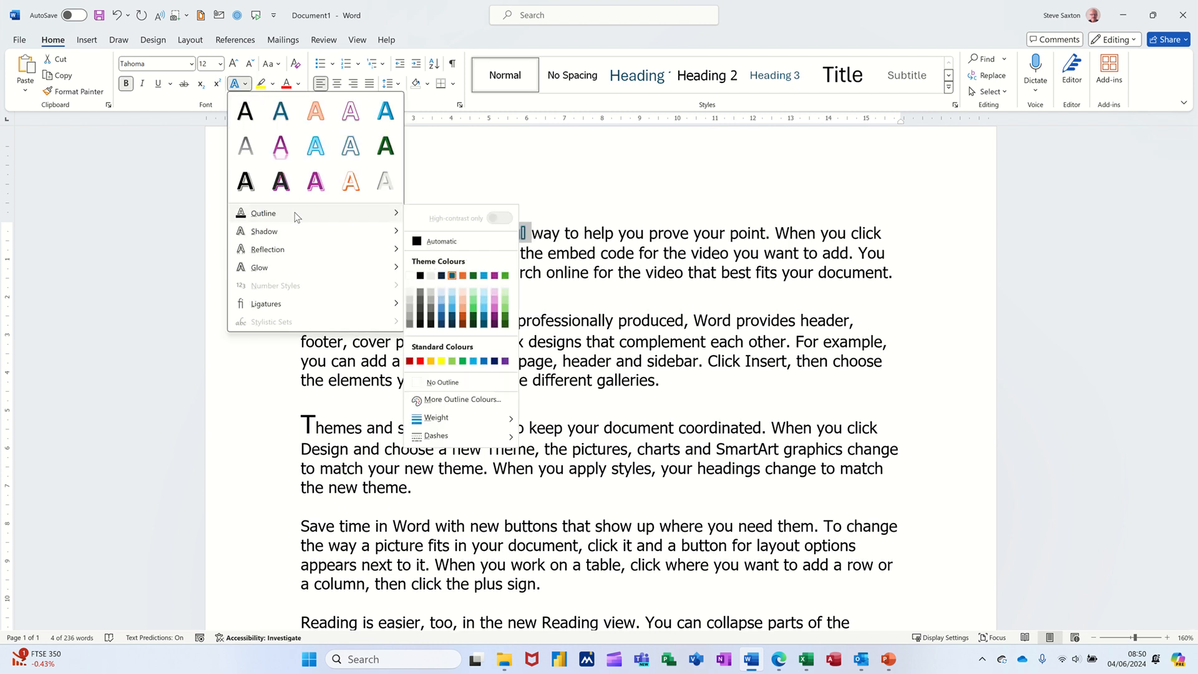
mouse_move(332, 232)
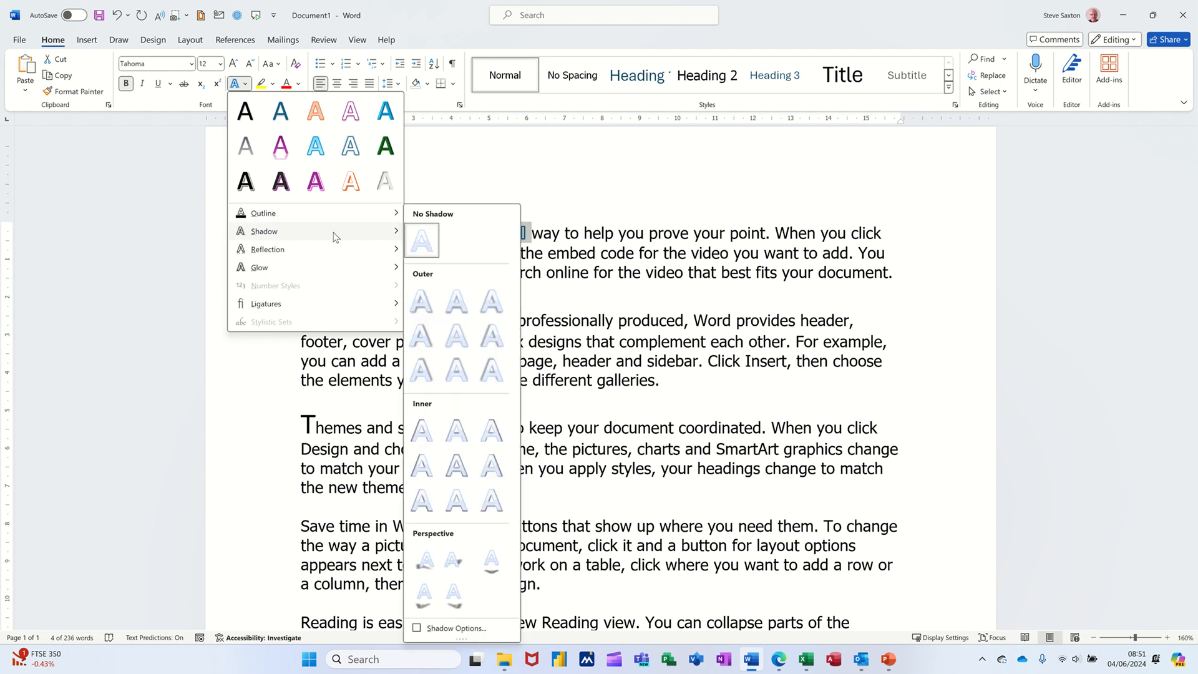
click(456, 301)
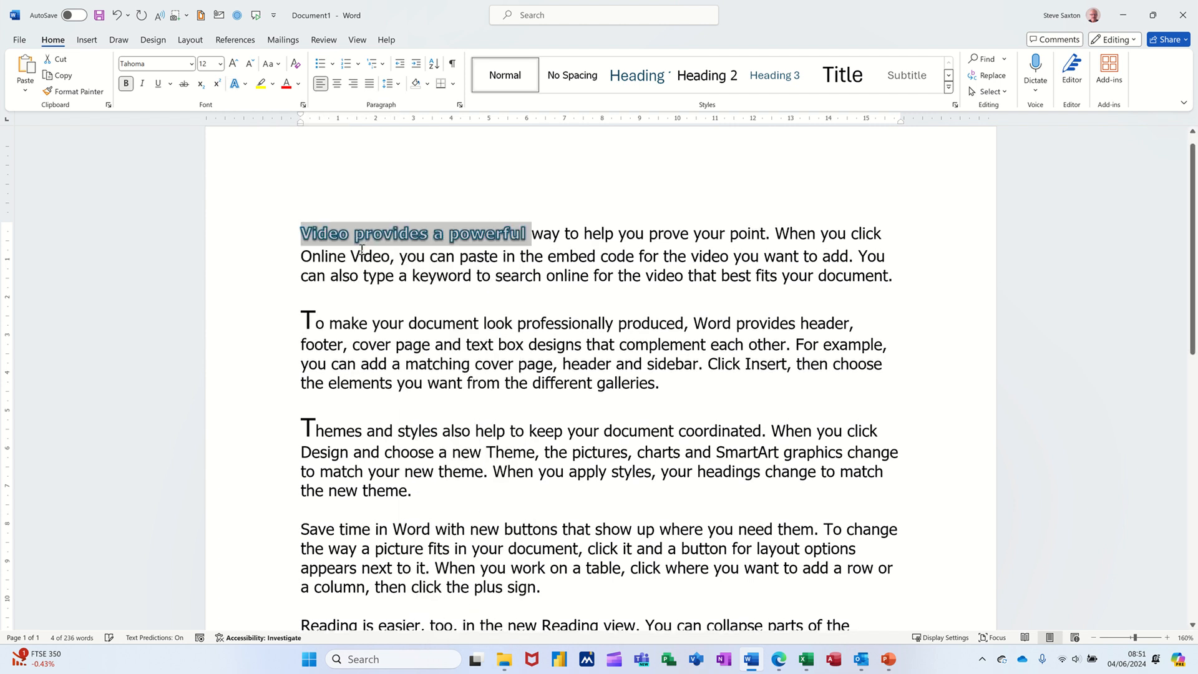
Set the shadow colour of "Video provides a powerful" to standard red in the shadow options and deselect the text
click(247, 86)
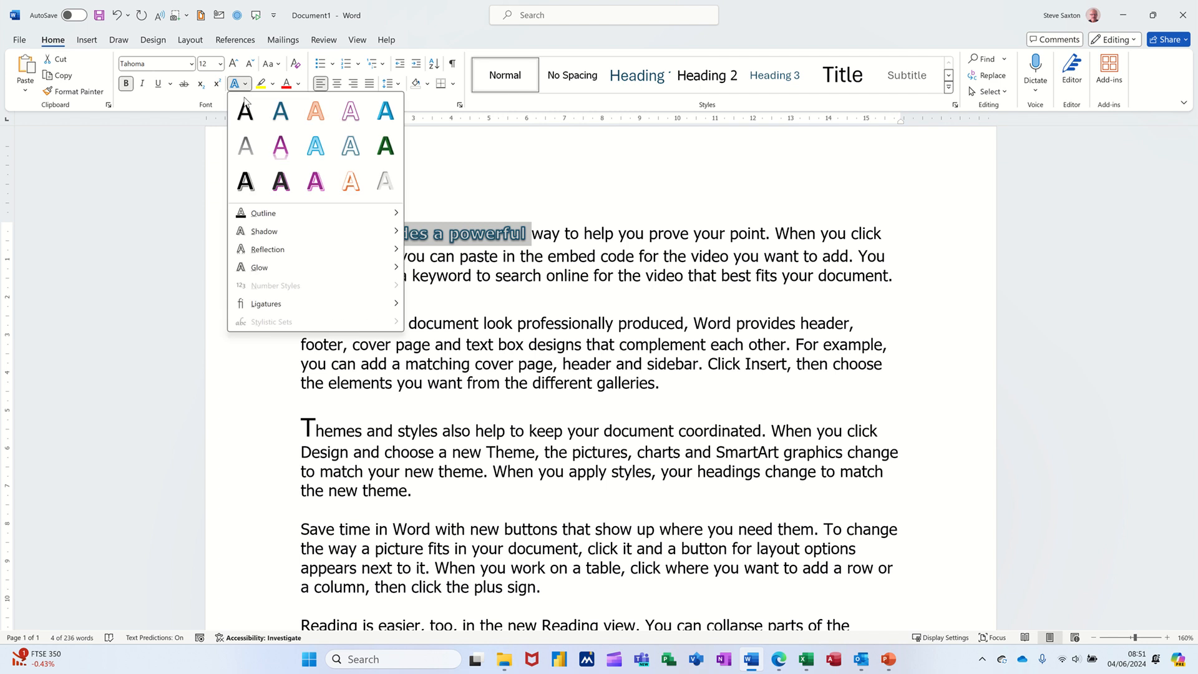
mouse_move(313, 234)
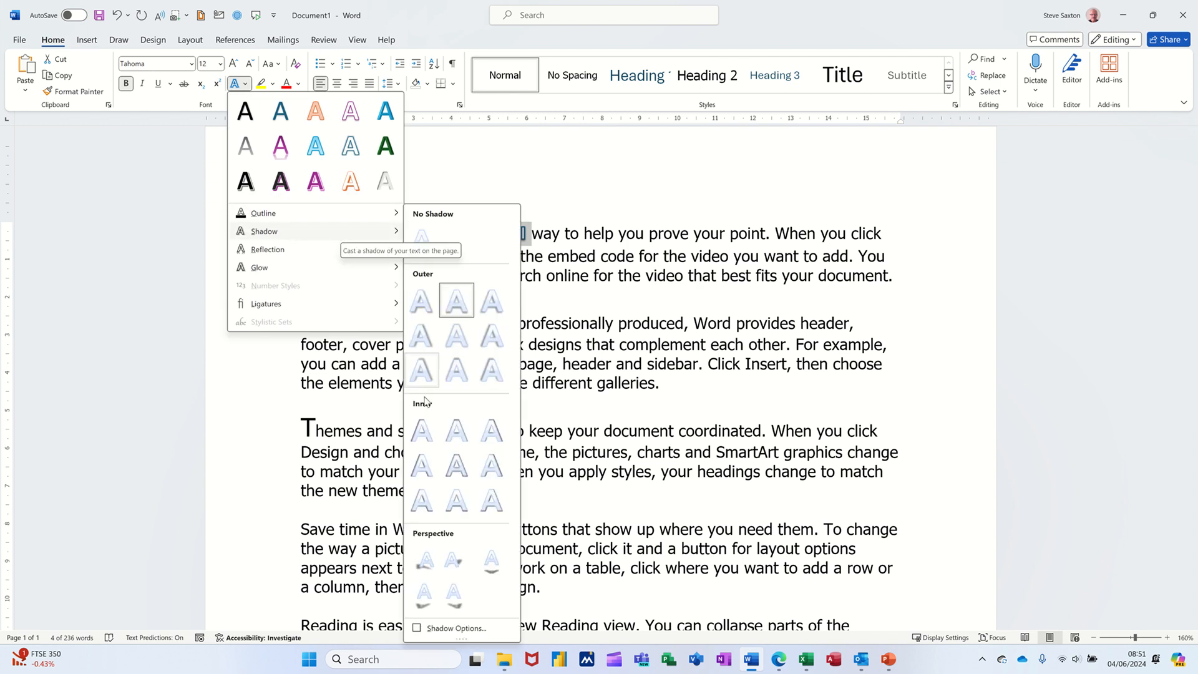
click(456, 629)
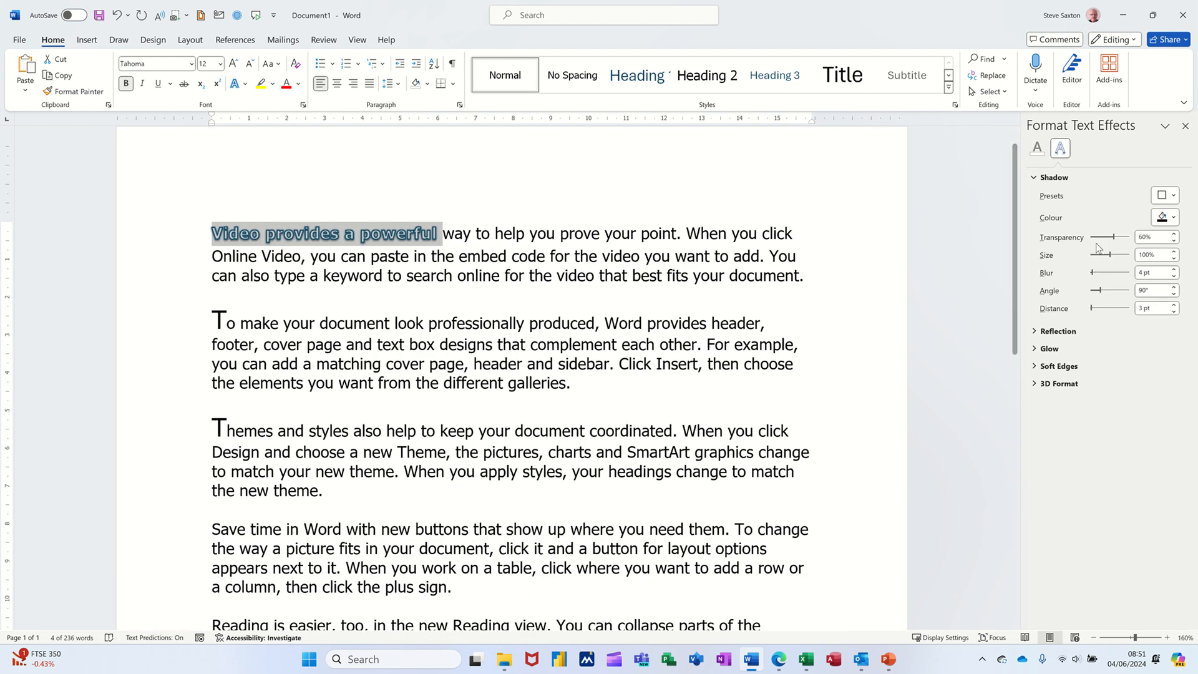
click(1175, 218)
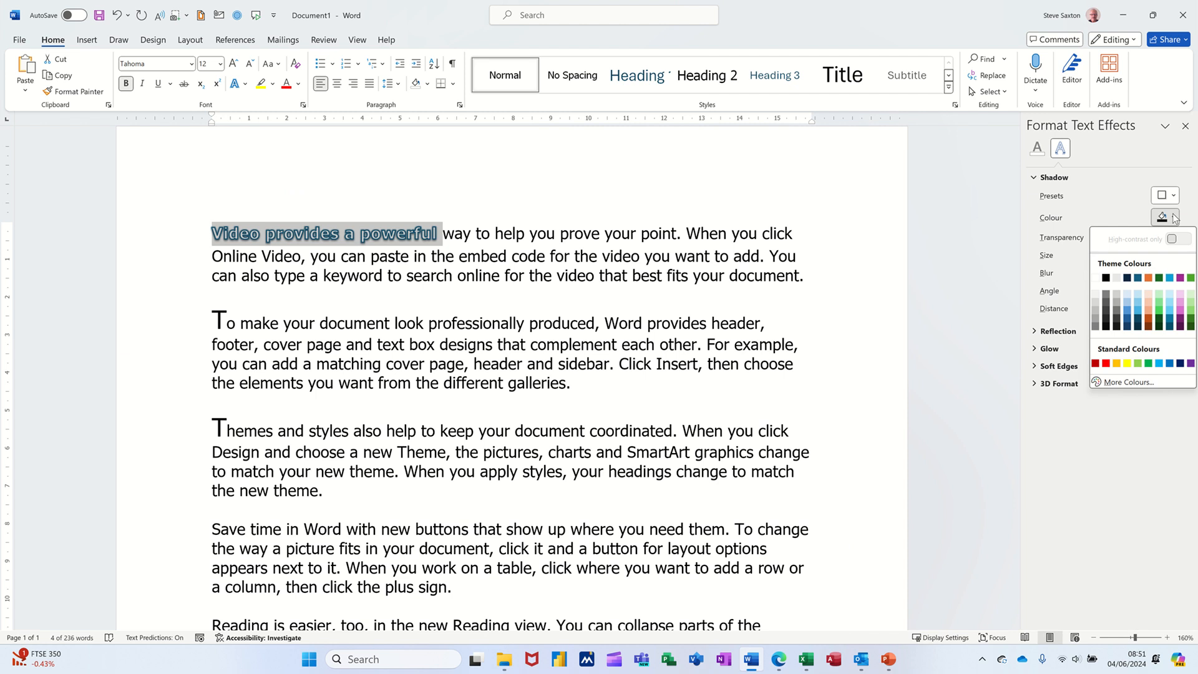
click(1106, 364)
click(322, 238)
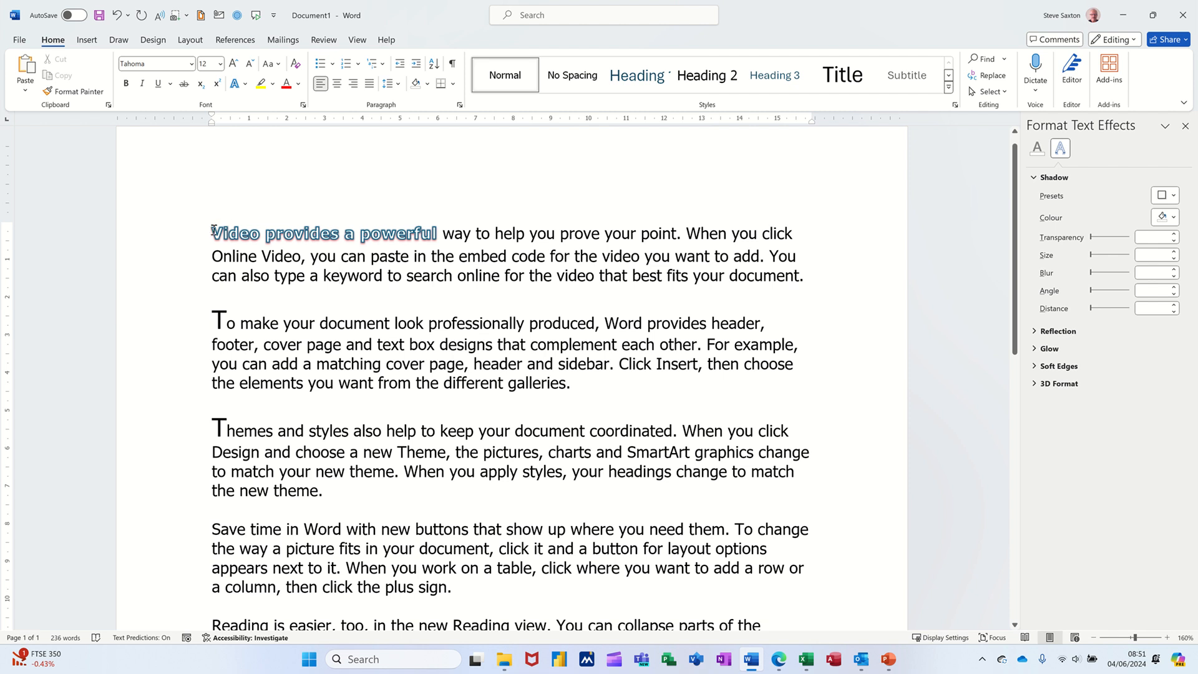
Set the text fill of "Video provides a powerful" to a solid green theme colour through the font's text effects options
drag(267, 232, 443, 234)
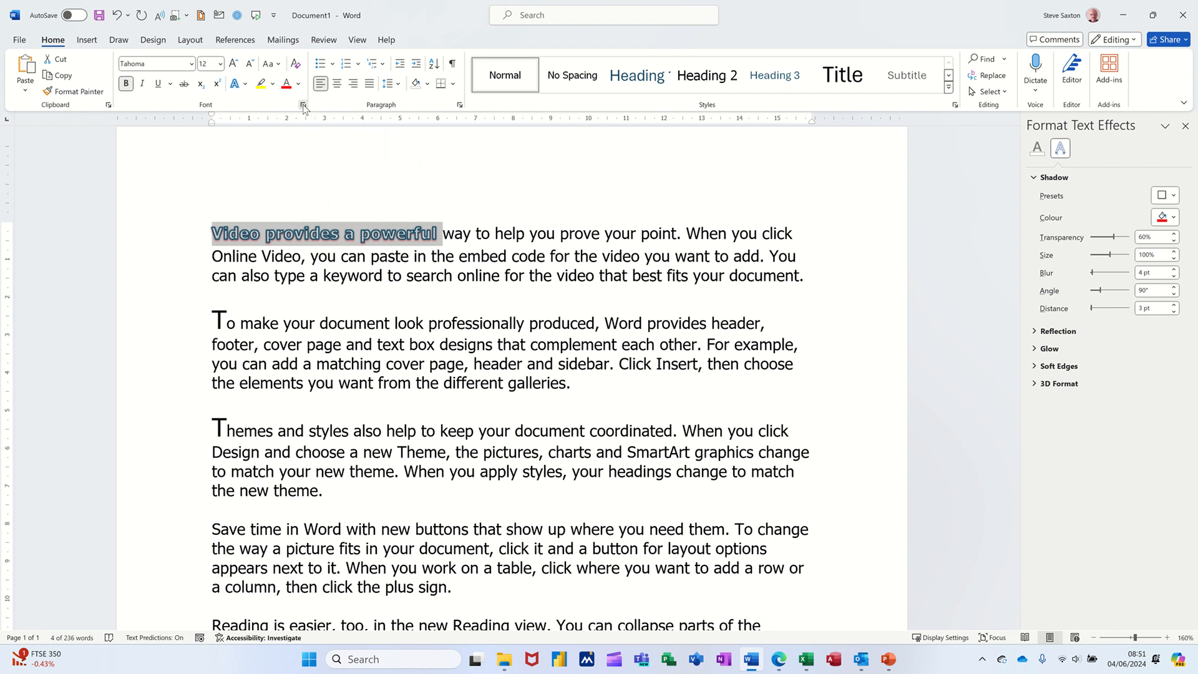
click(303, 105)
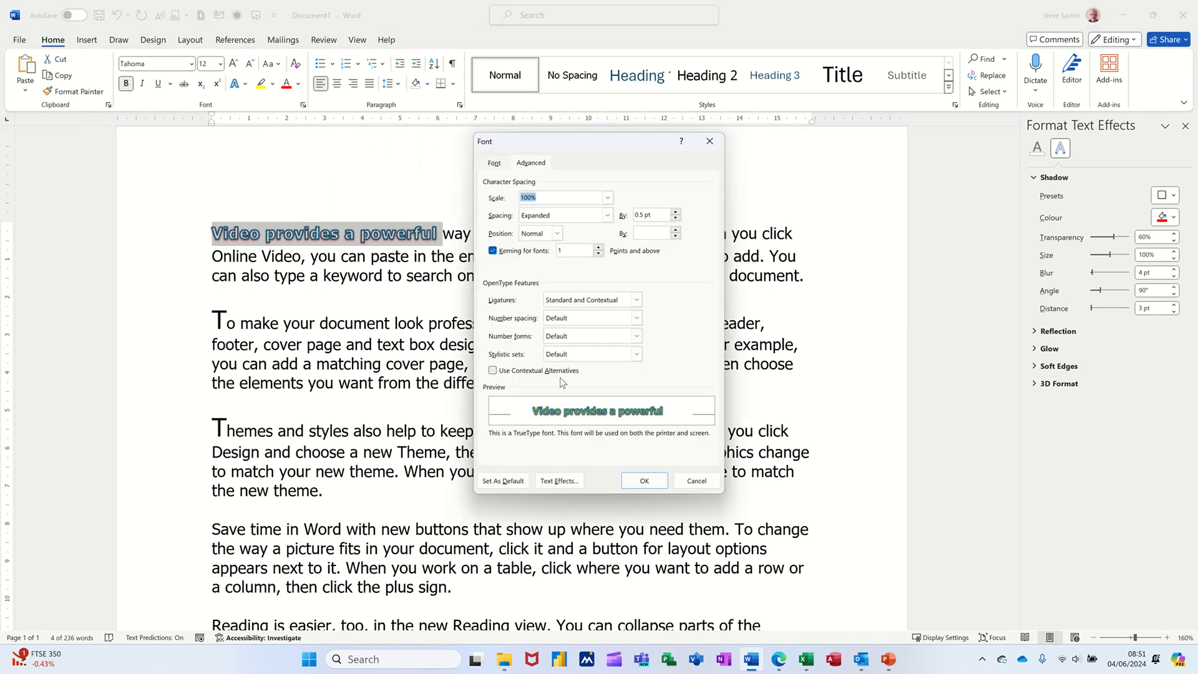
click(555, 481)
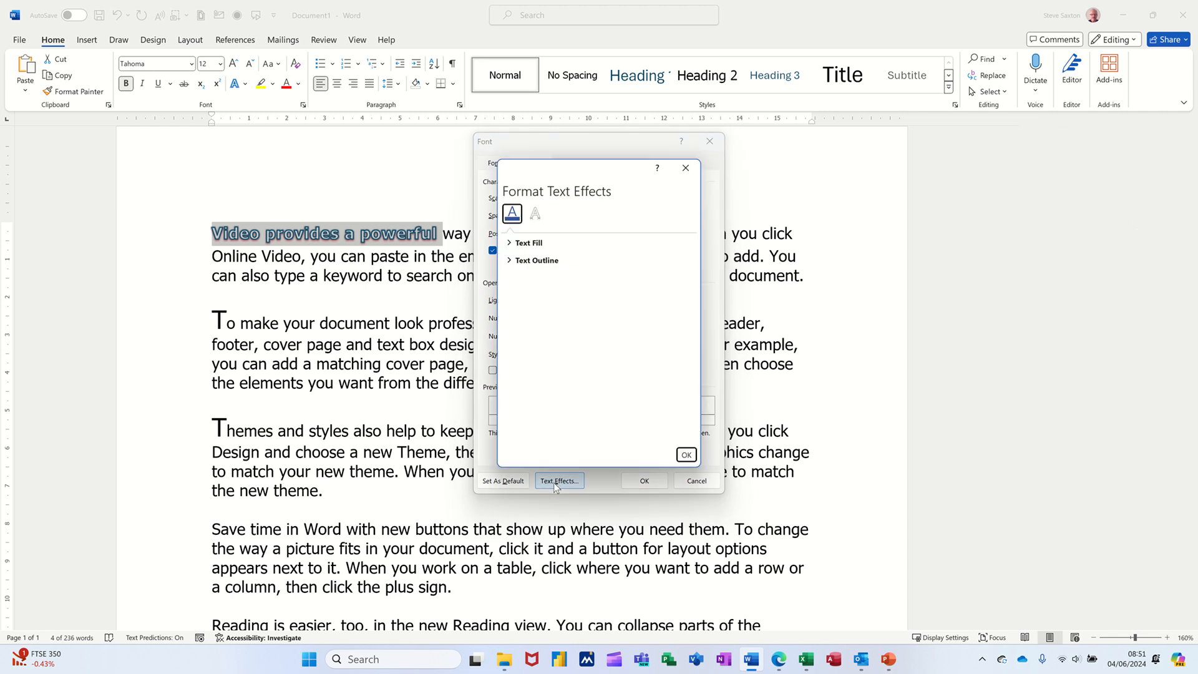
click(510, 244)
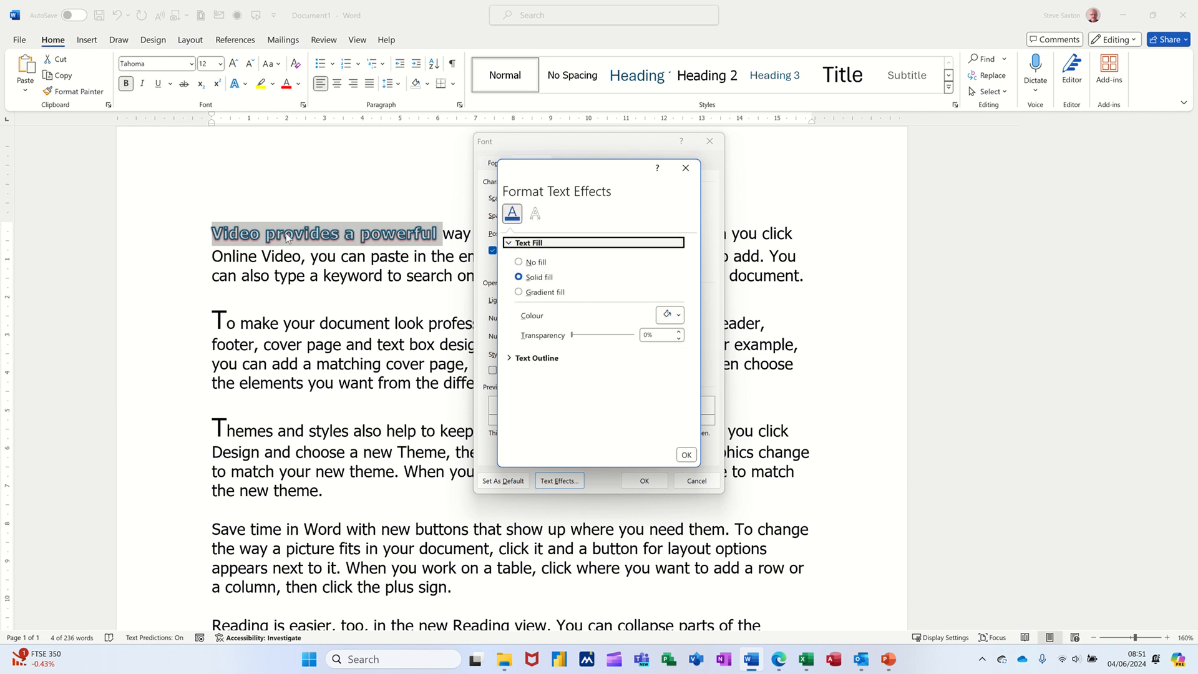
click(680, 316)
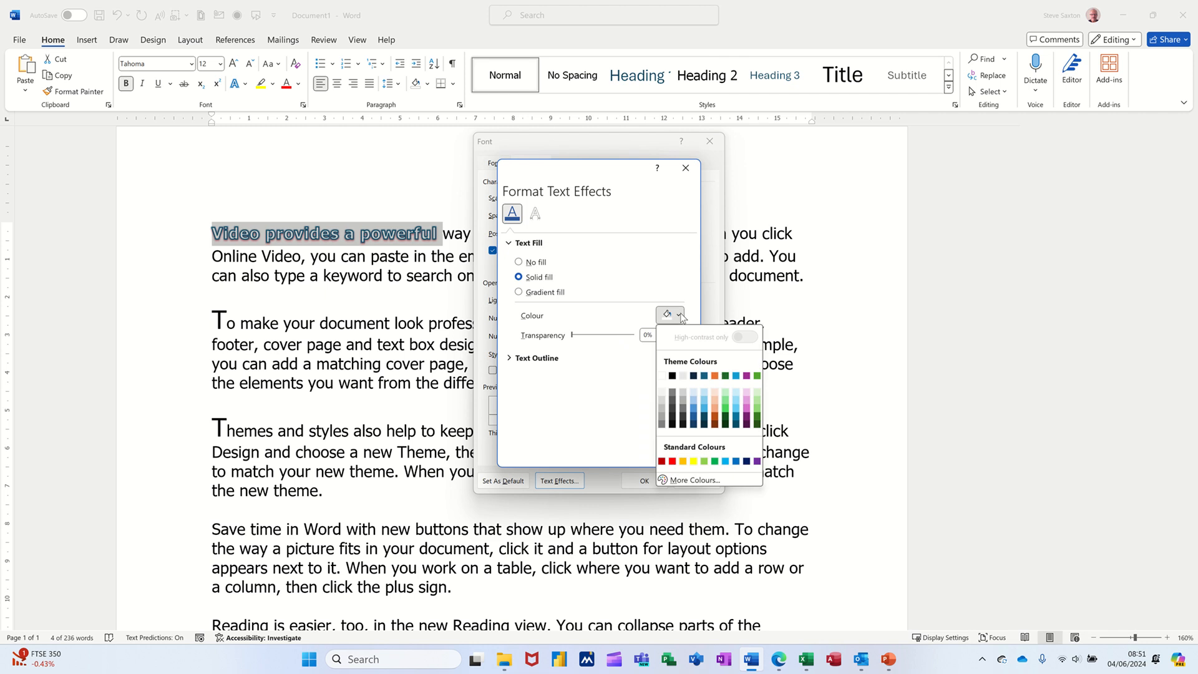
click(726, 409)
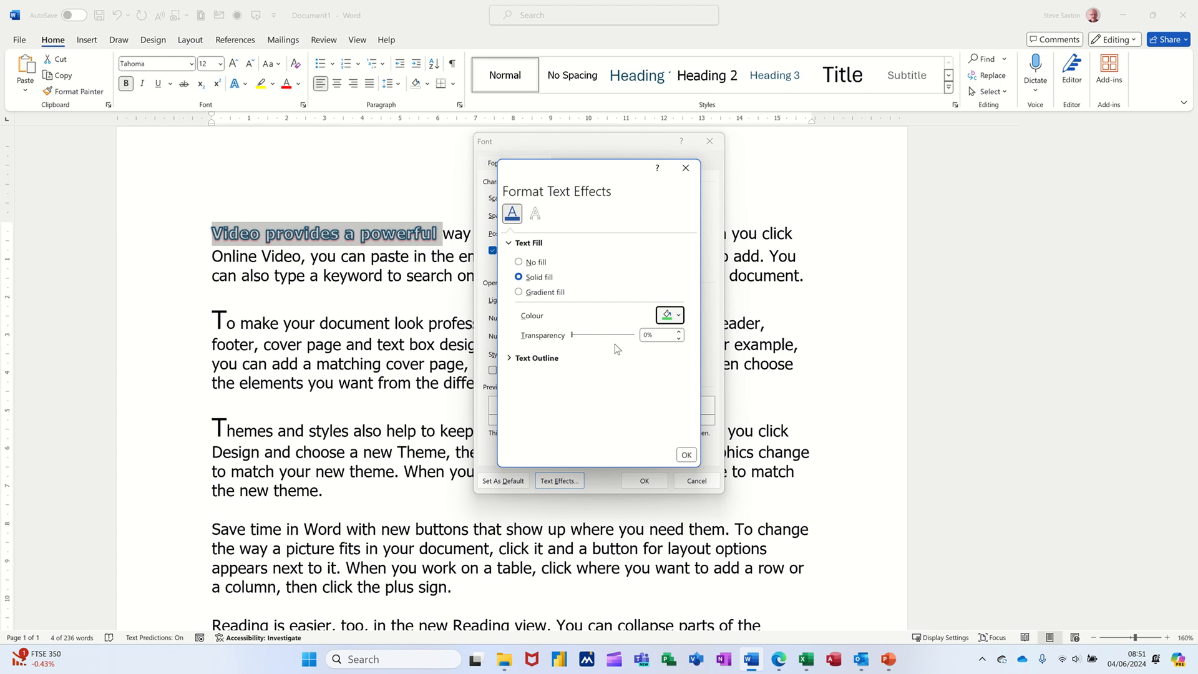
Add the first reflection variation of the second row to "Video provides a powerful", apply the text effects and deselect the text
click(536, 214)
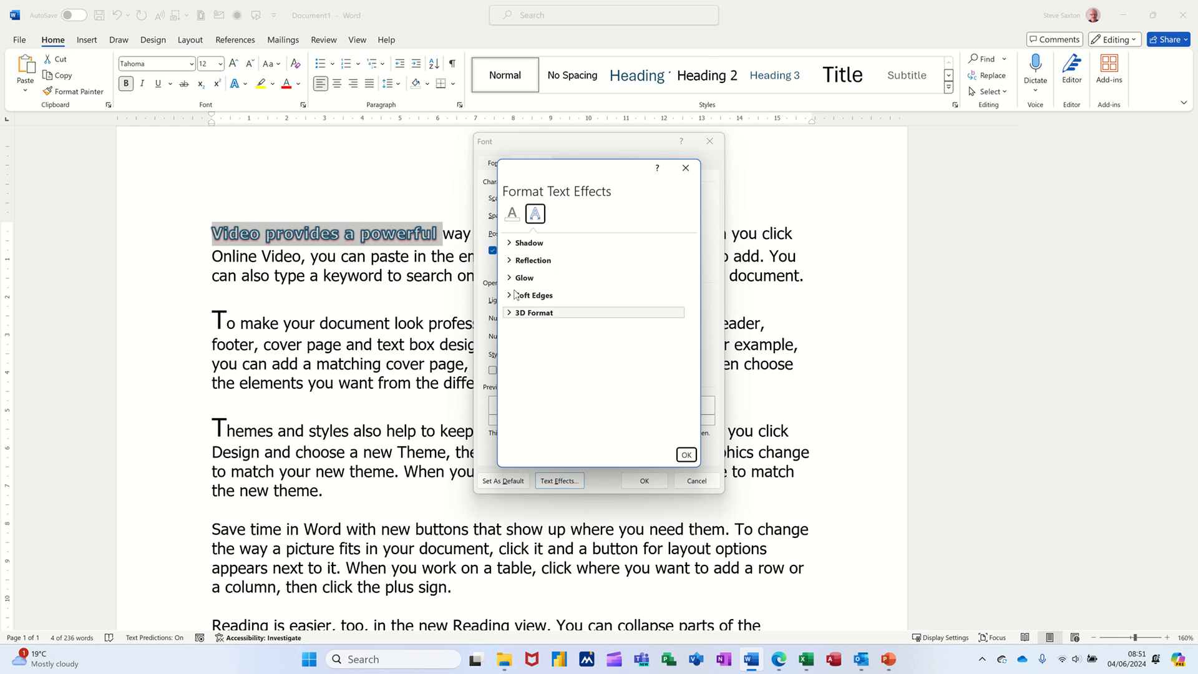
click(511, 263)
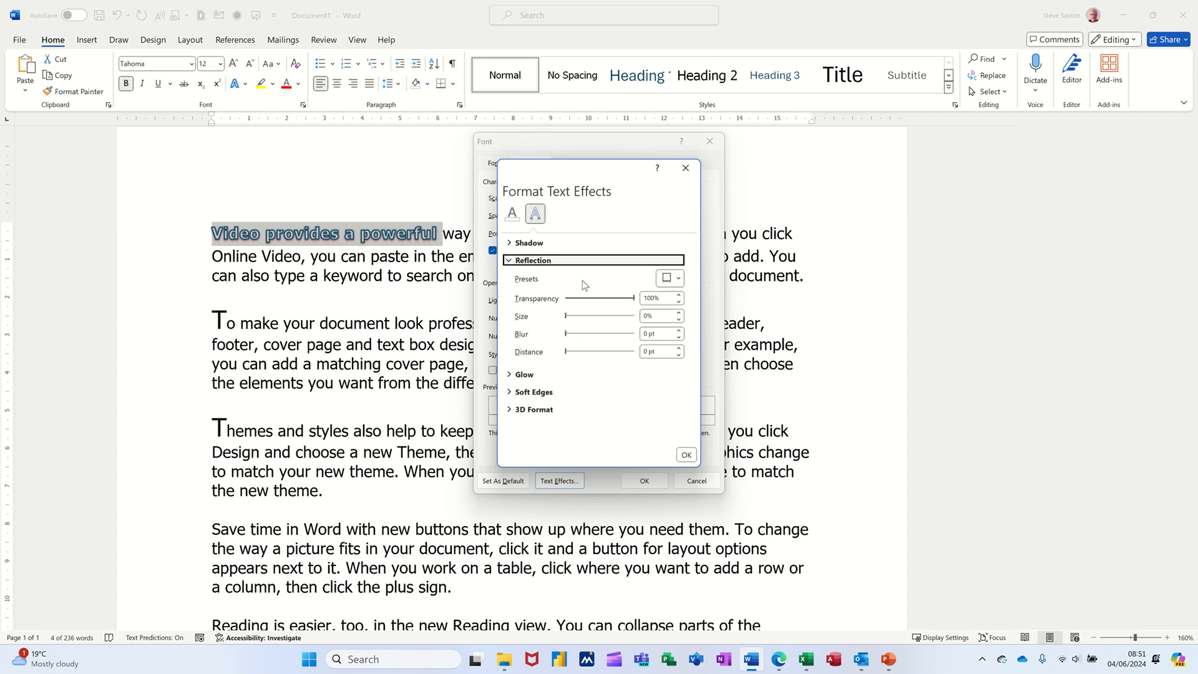
click(670, 279)
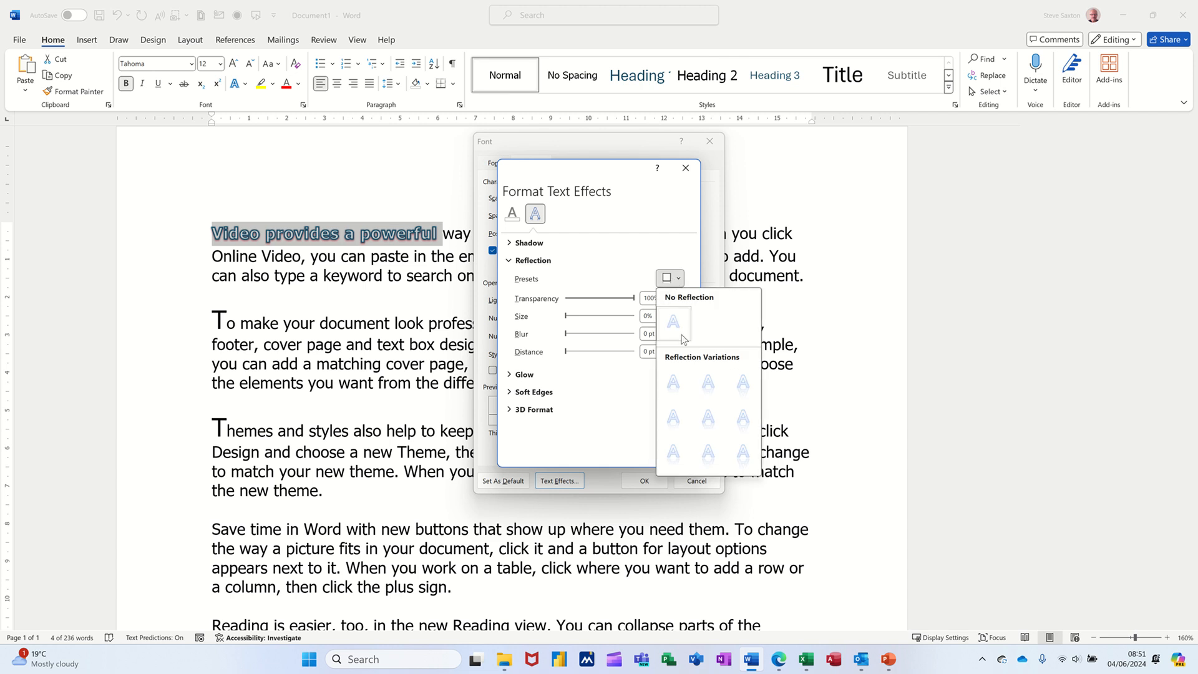
click(682, 408)
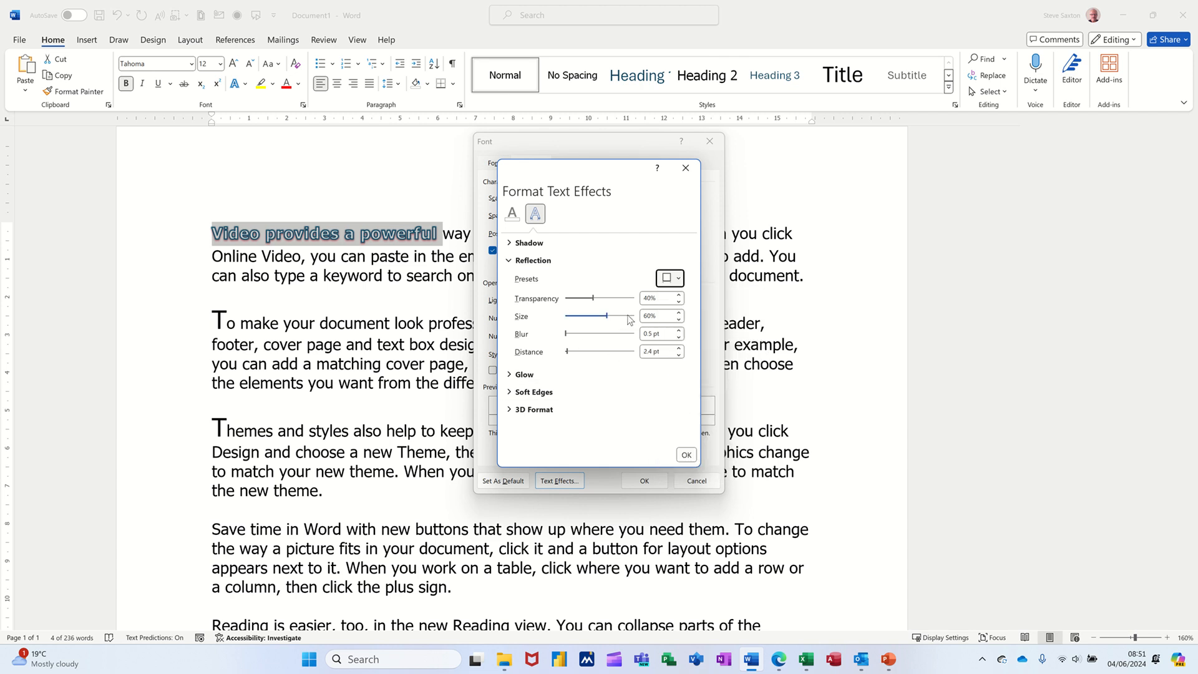
click(689, 455)
click(658, 480)
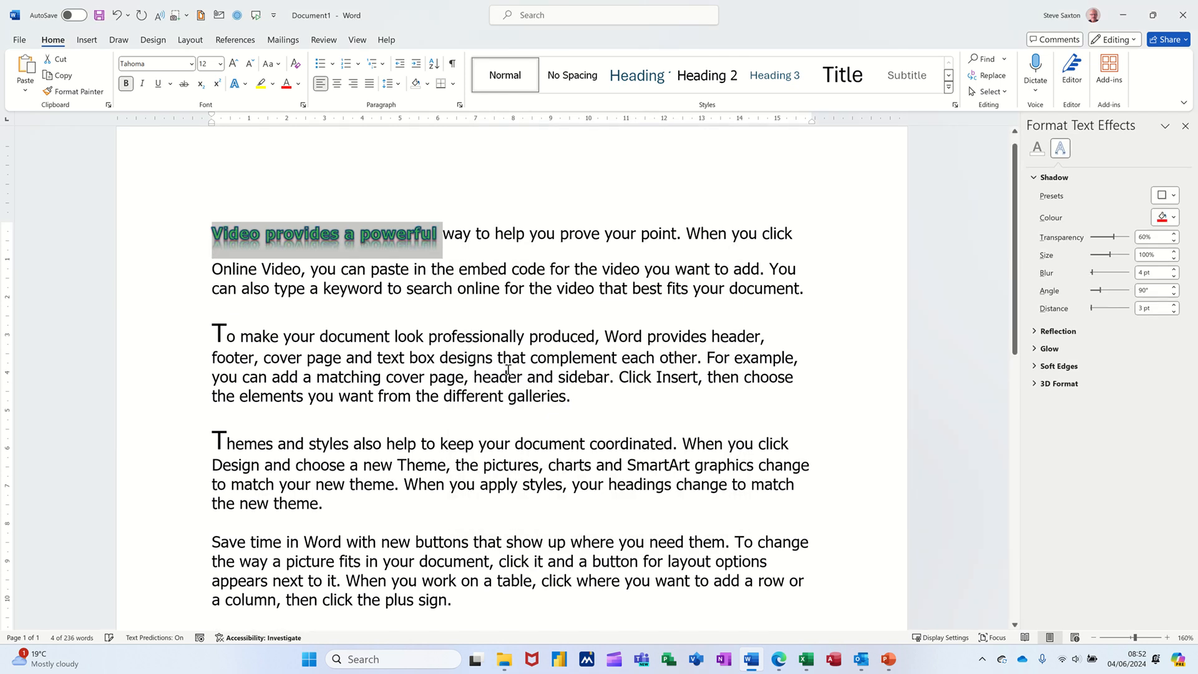
click(389, 305)
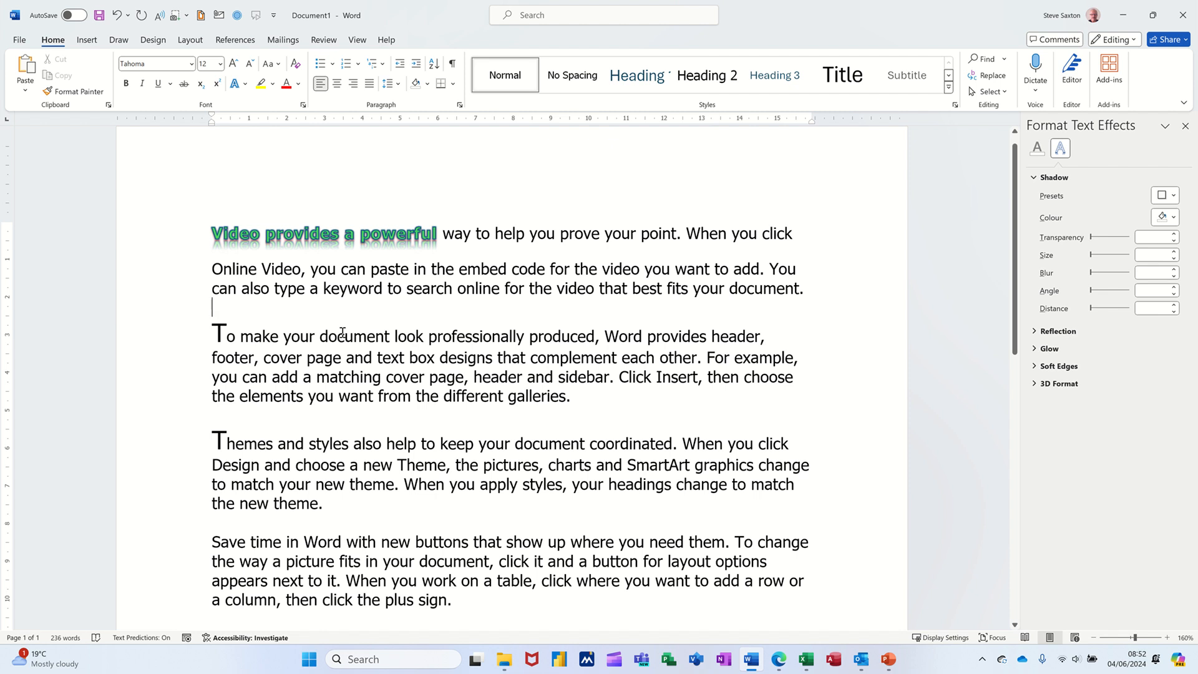
Format the "To make your document look professionally produced" paragraph as hidden text, and toggle the formatting marks on and off to check it
double_click(169, 355)
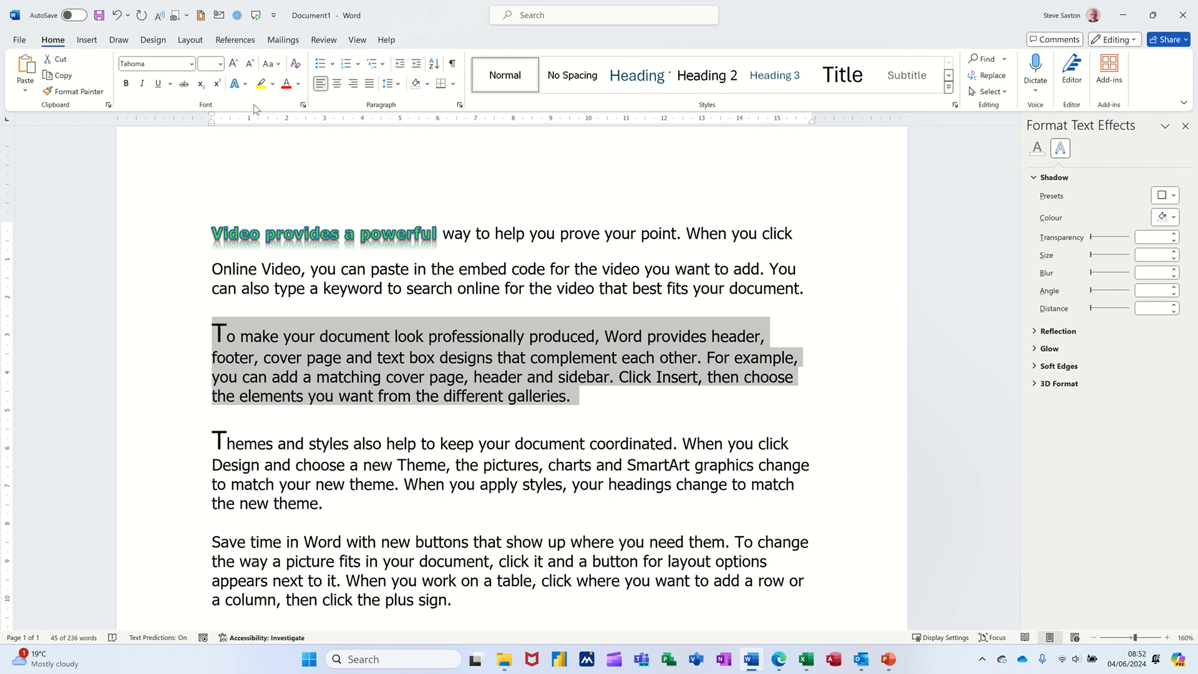
click(304, 106)
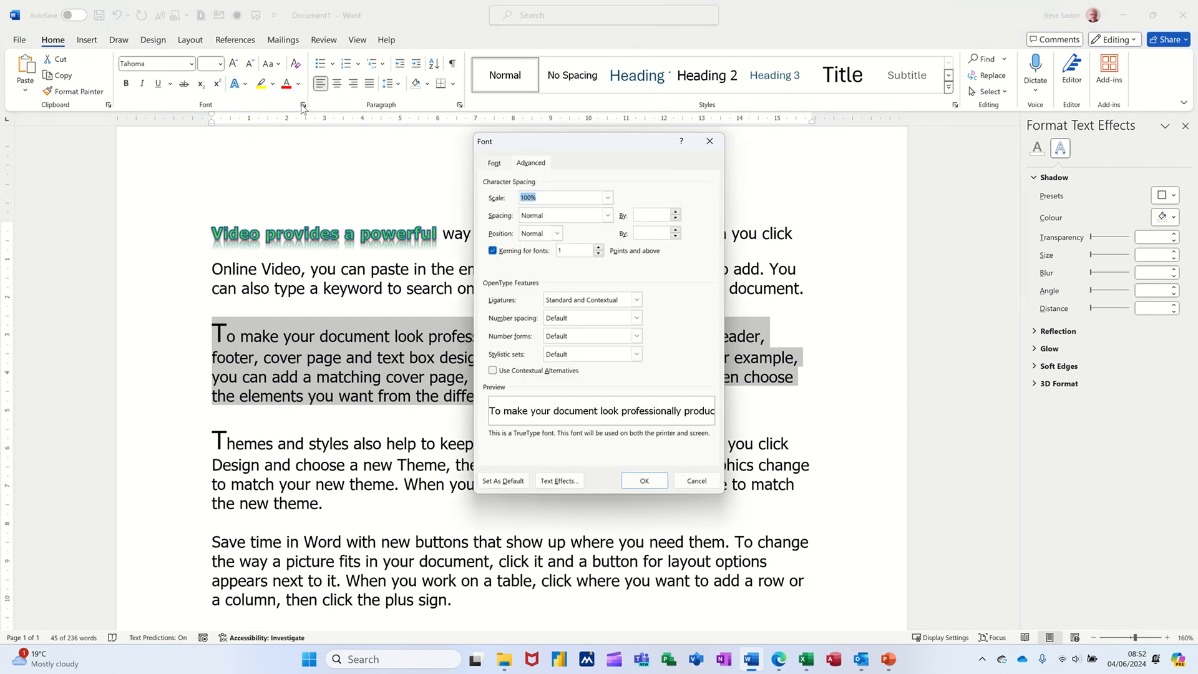
click(496, 165)
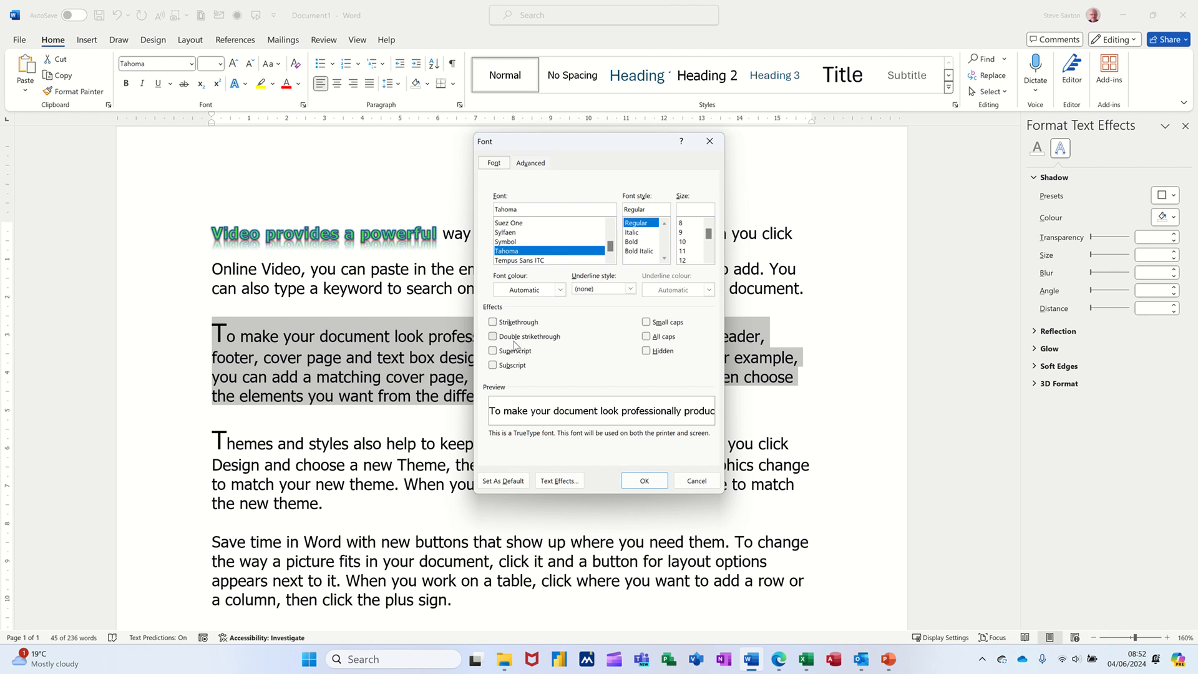
click(648, 353)
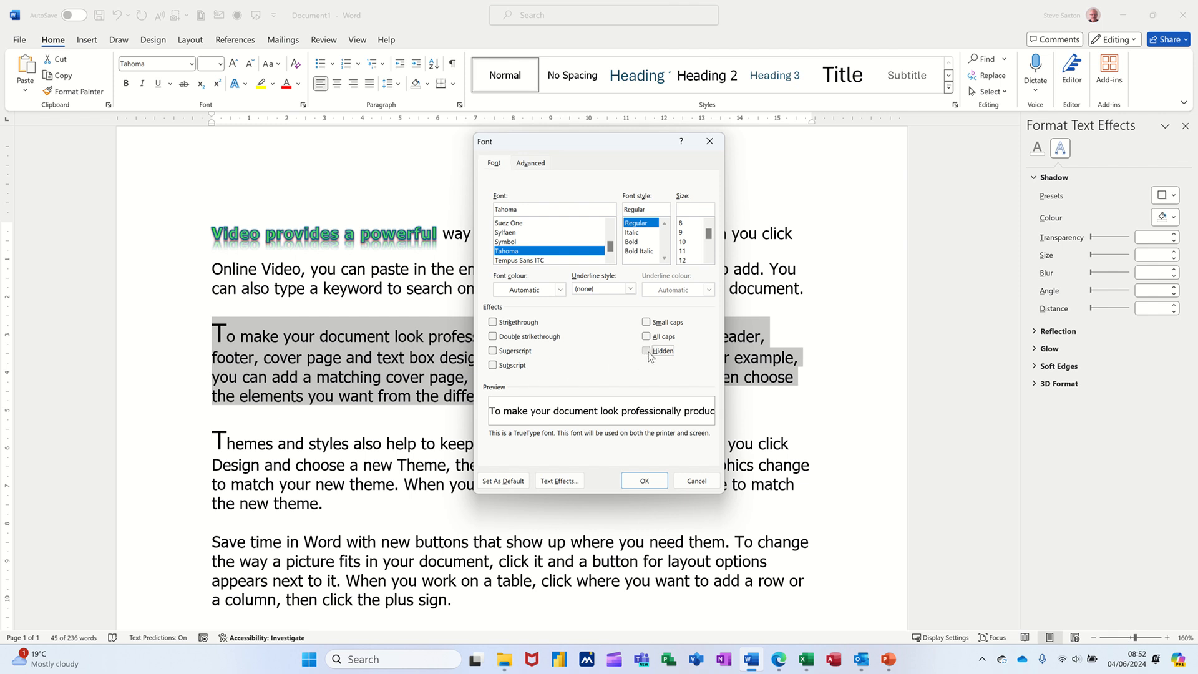
click(643, 481)
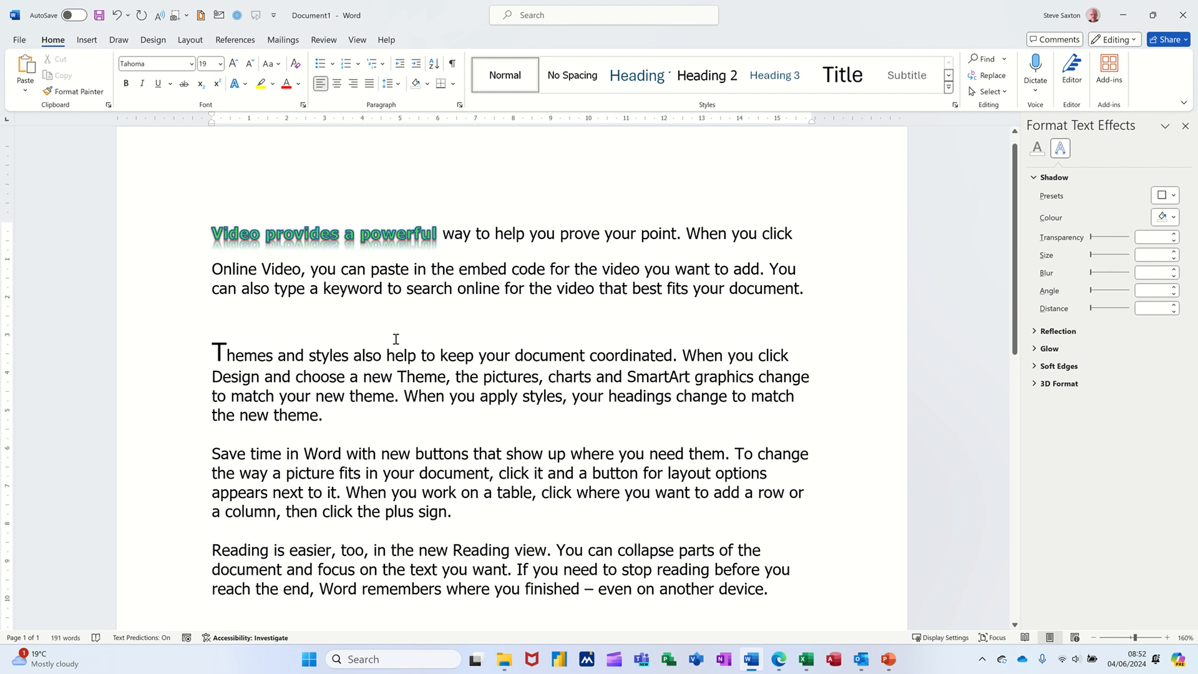
click(454, 64)
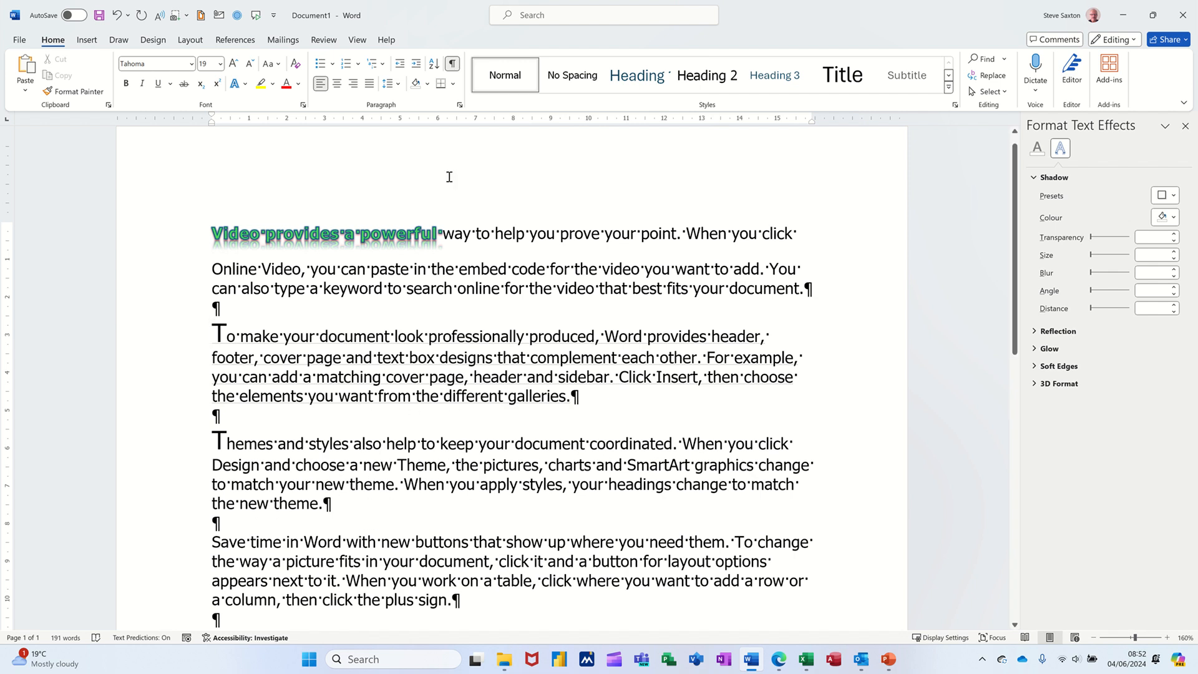
click(455, 65)
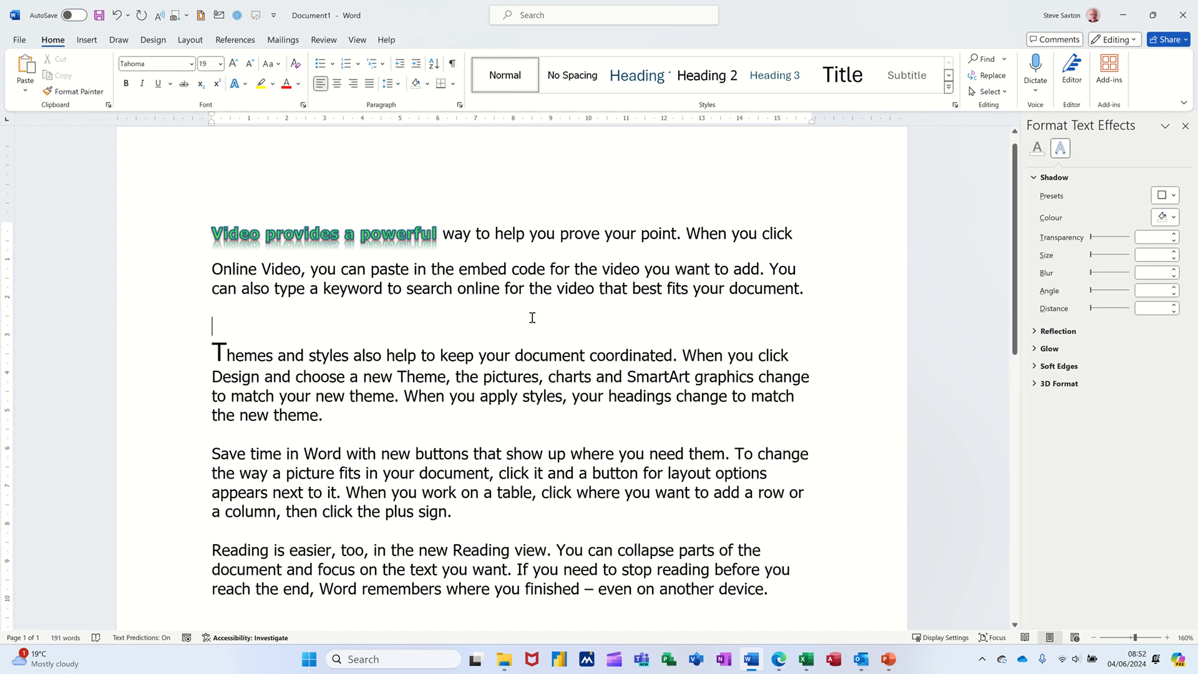
Create a new blank document and insert a table with three columns and three rows
key(ctrl+n)
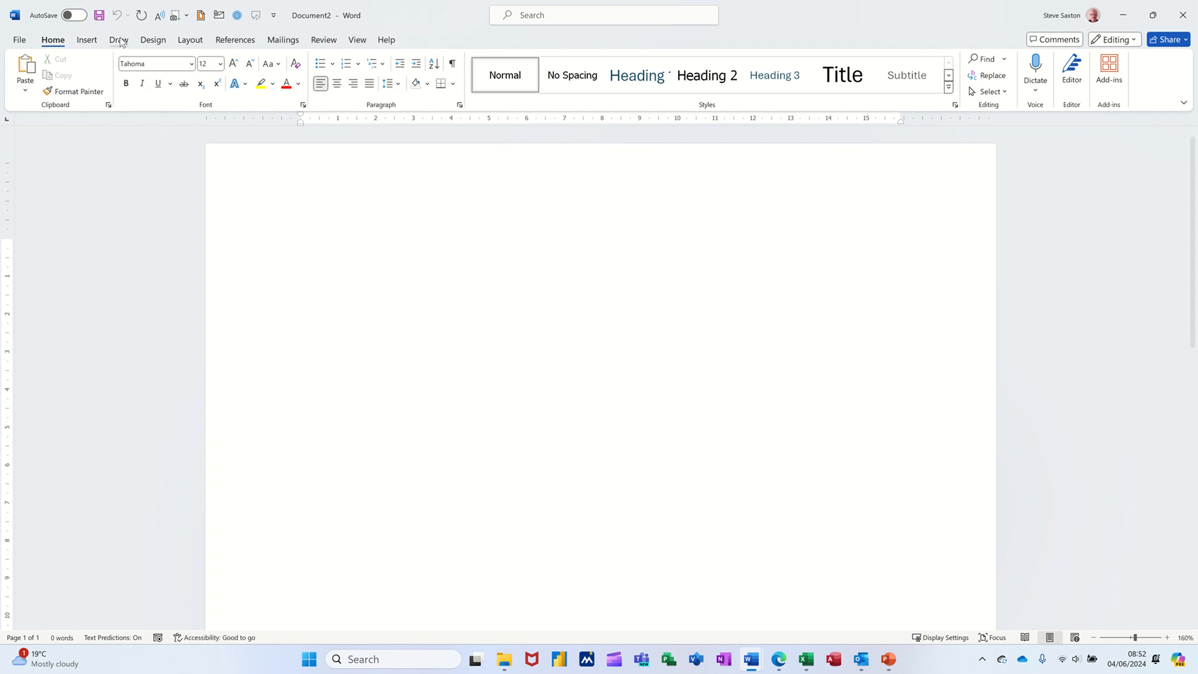
click(86, 39)
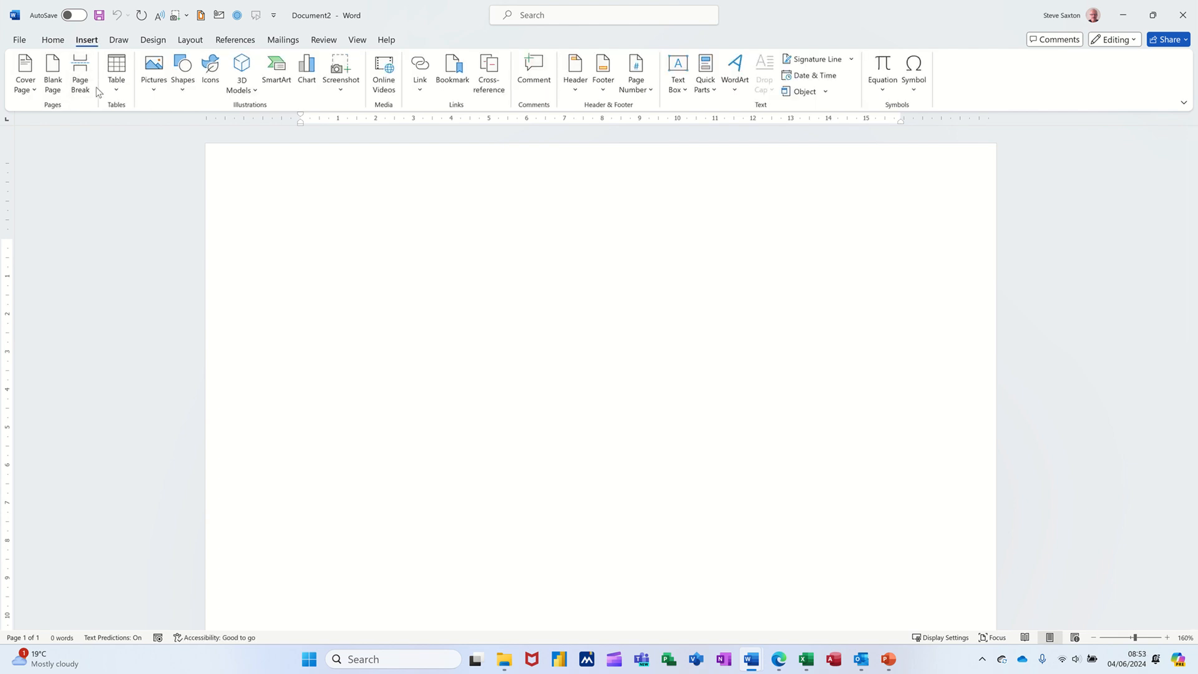
click(115, 81)
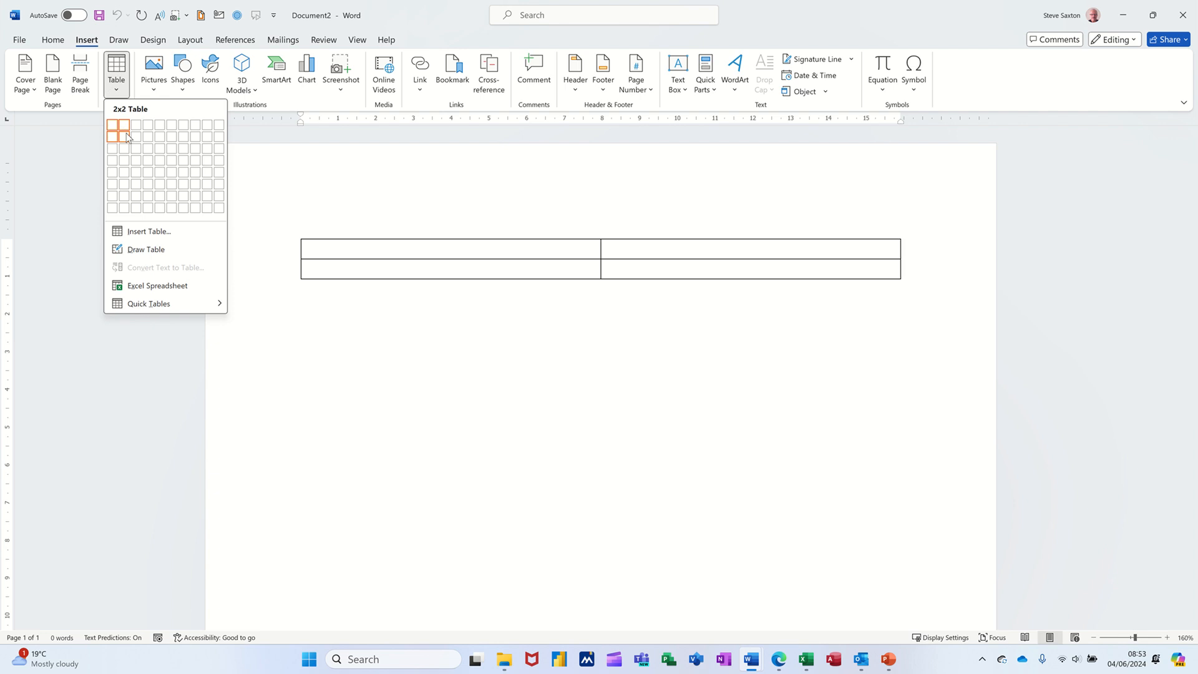
click(135, 150)
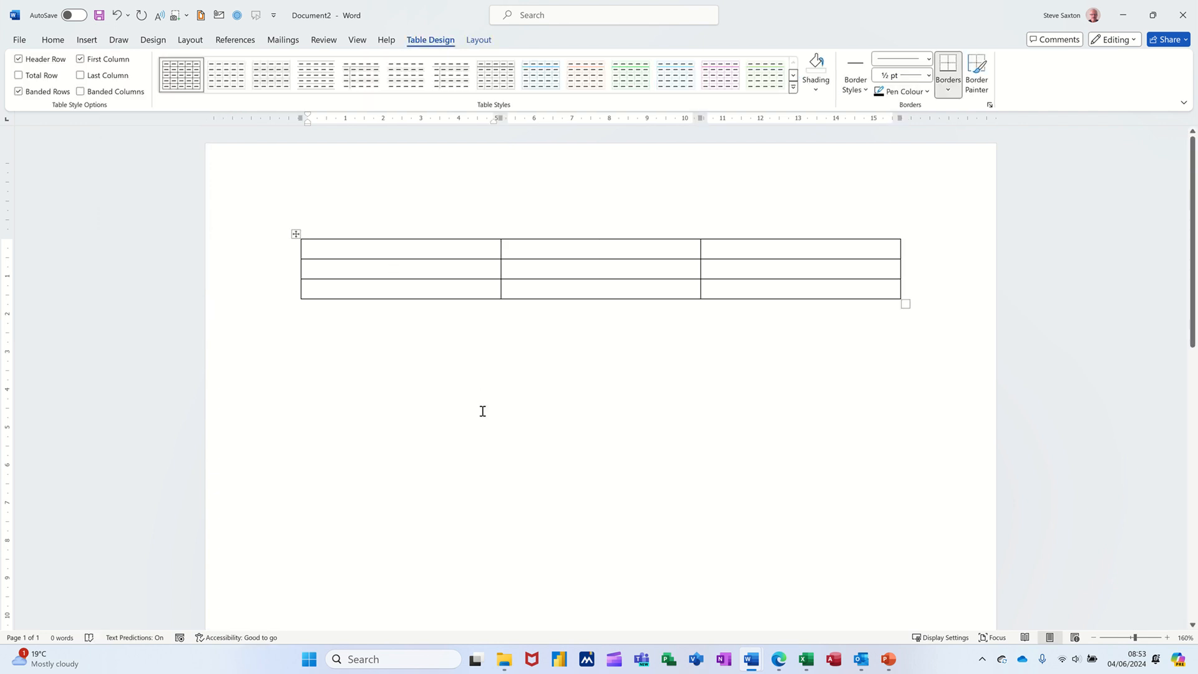
Fill the table's first row with the headings "Name", "Dept" and "Instruction"
text(Nam)
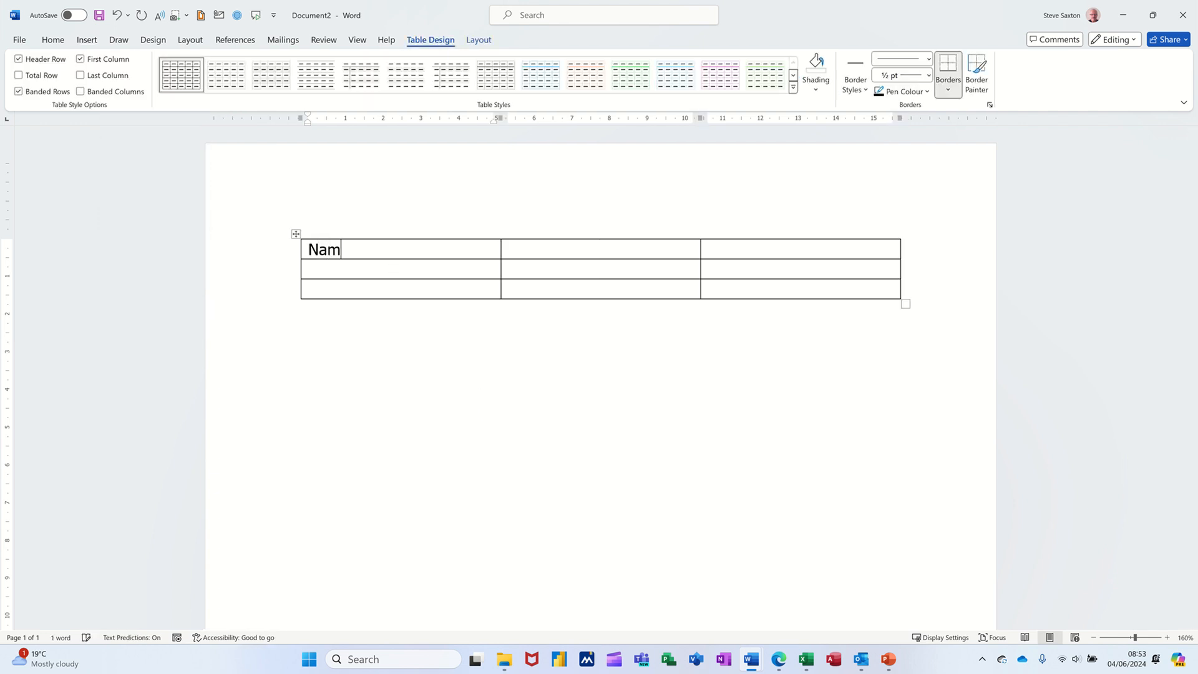
text(e)
key(Tab)
text(Dept)
key(Tab)
text(Ins)
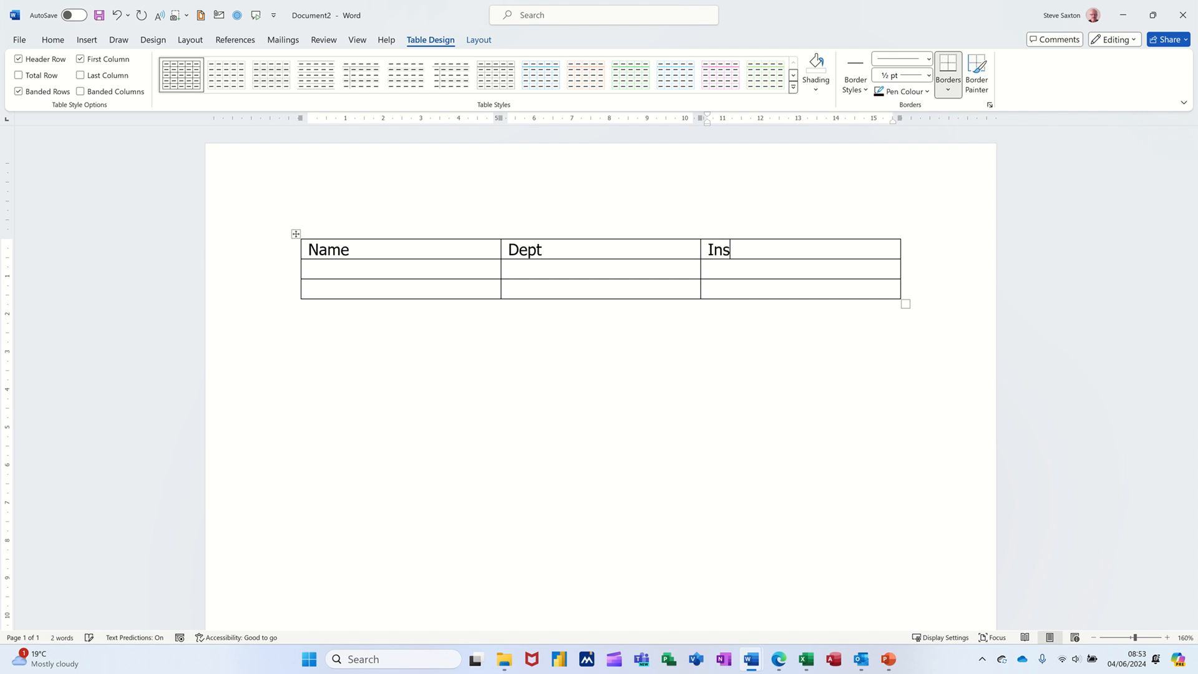
text(truction)
Enter "Surname only, mobile only" in the cell below the "Instruction" heading
click(395, 274)
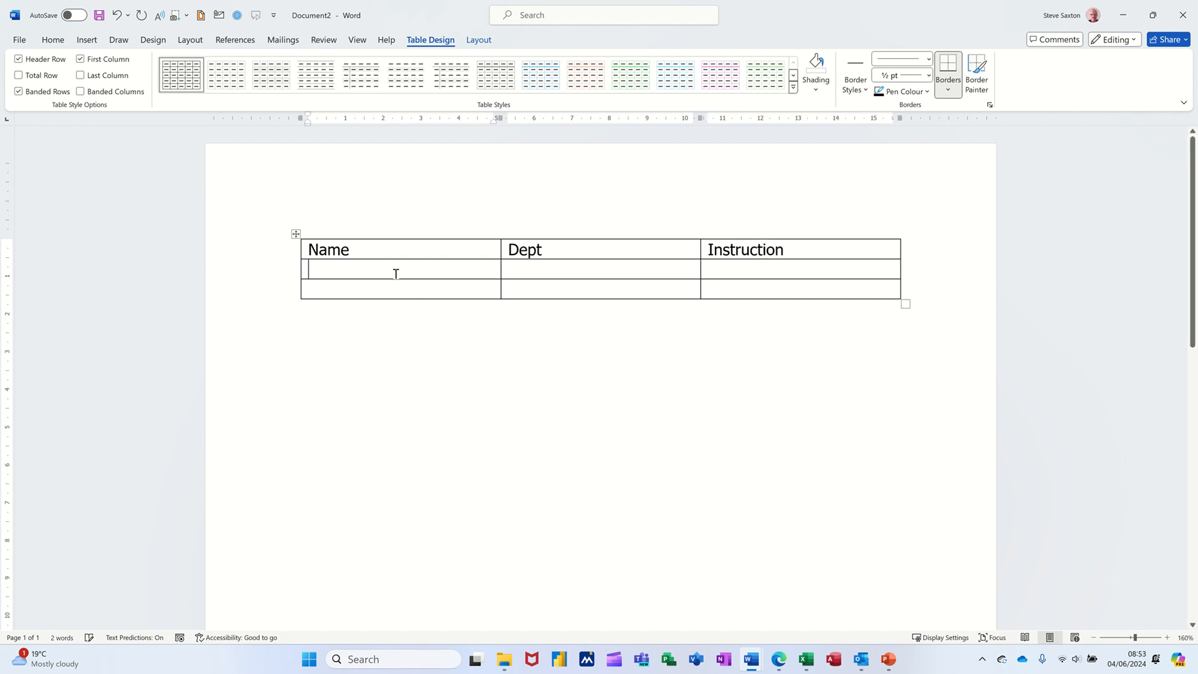
click(717, 271)
text(Surnam)
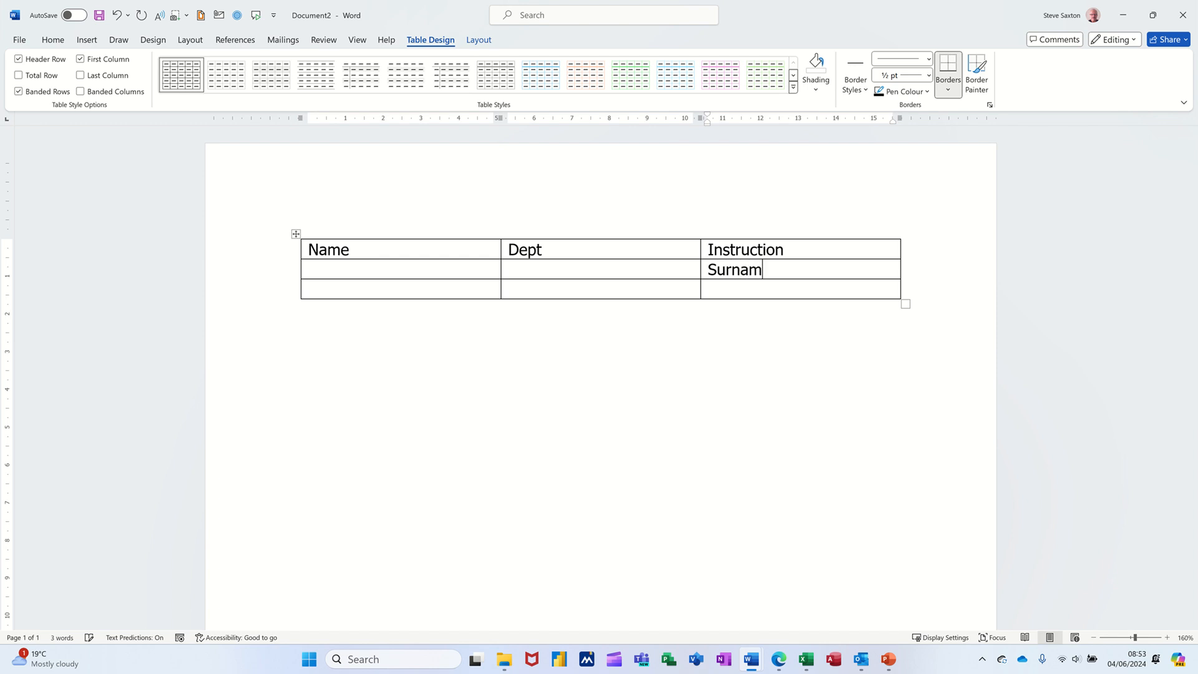
text(e only, mobile)
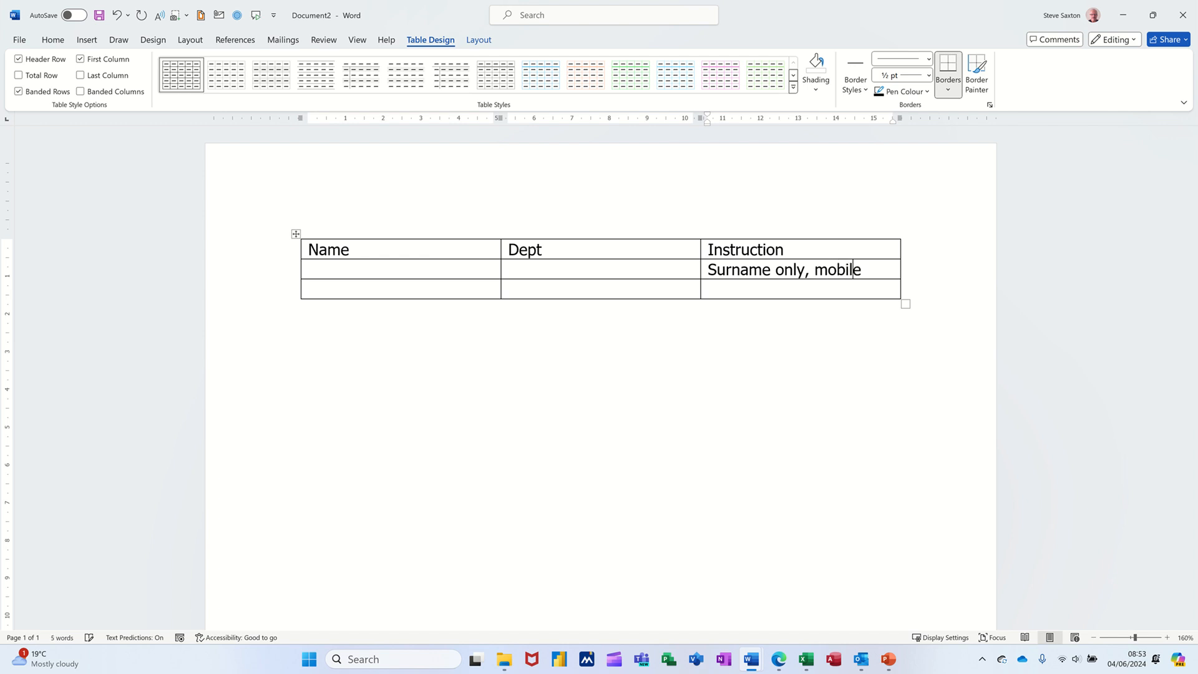
text( only)
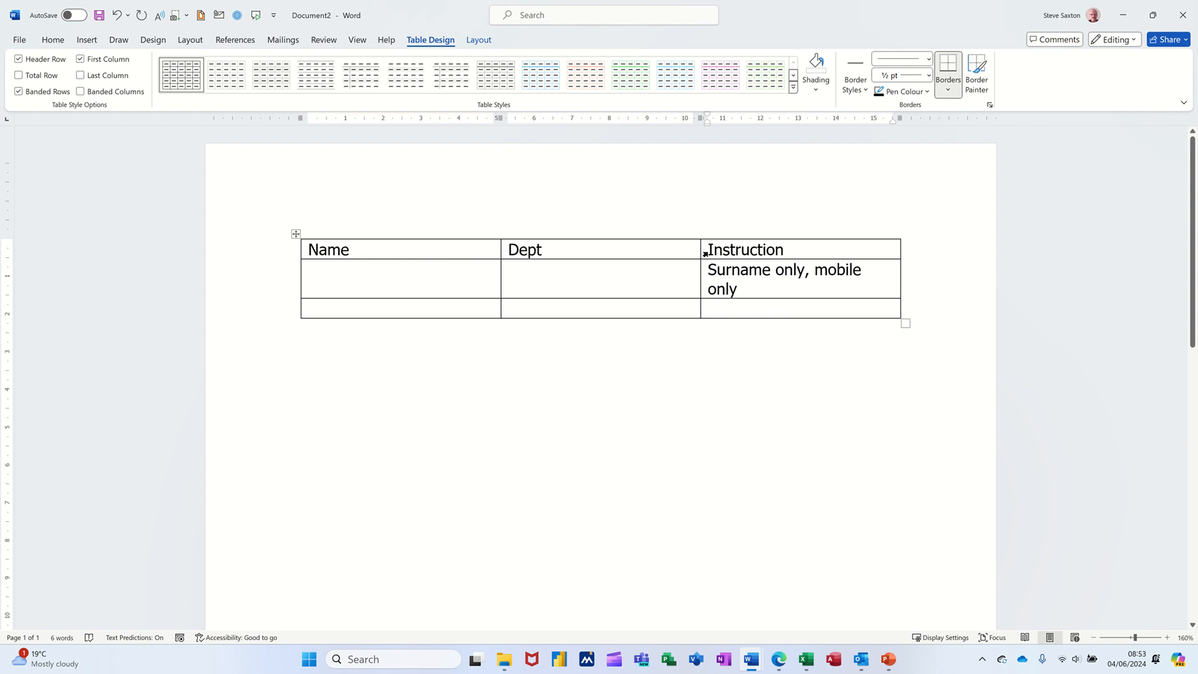
Format the "Instruction" heading and the "Surname only, mobile only" text below it as hidden text
drag(705, 253, 751, 273)
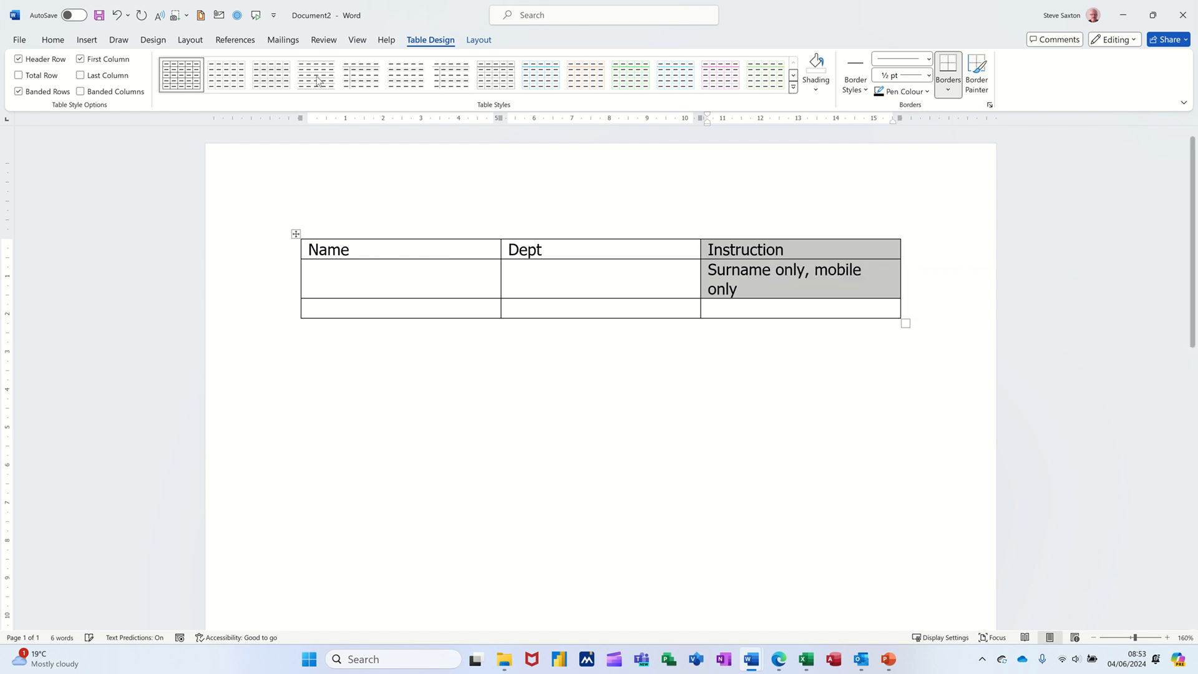
click(54, 41)
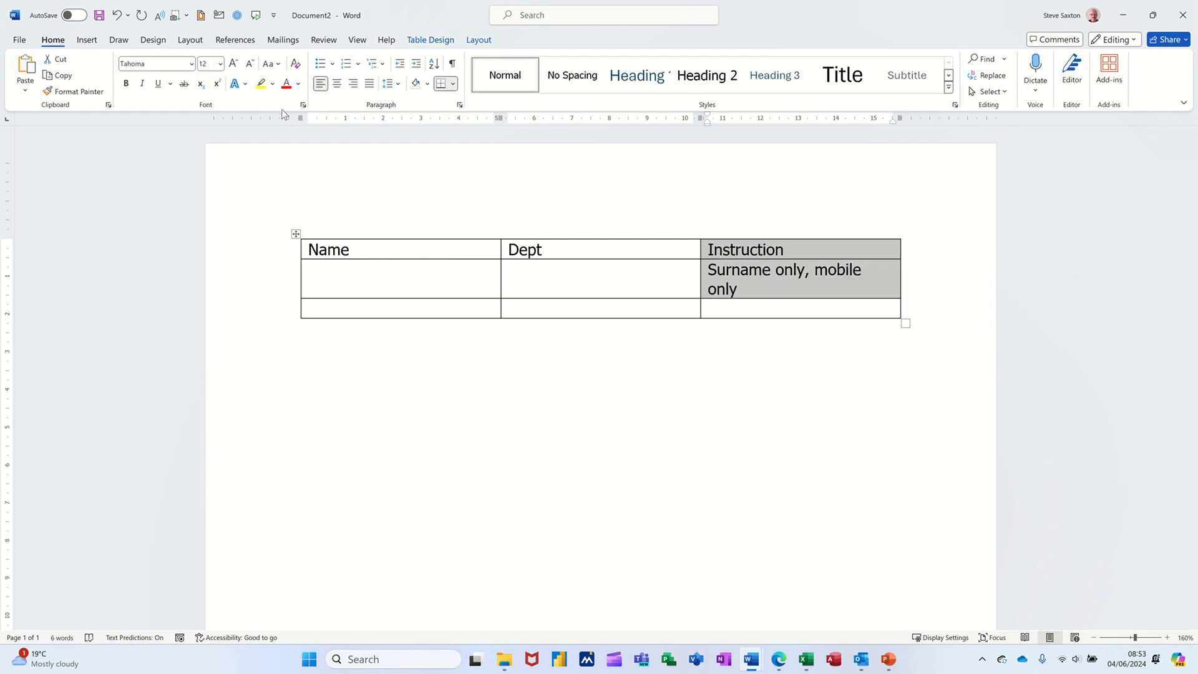
click(303, 106)
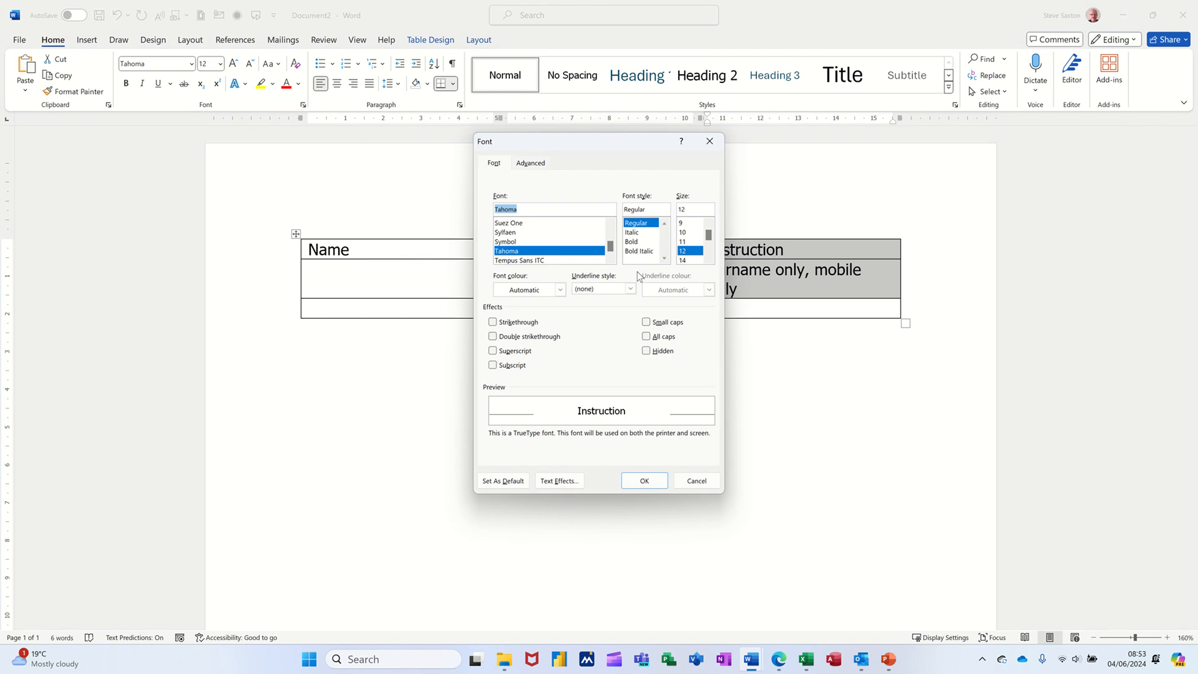
click(653, 351)
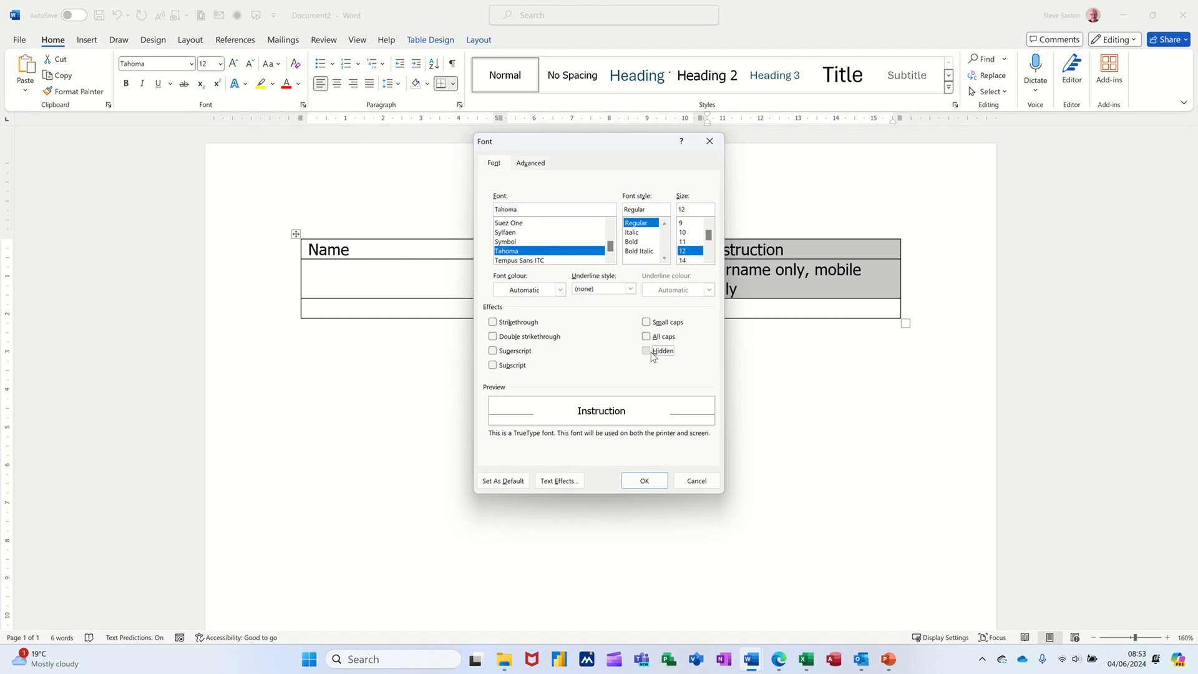
click(643, 481)
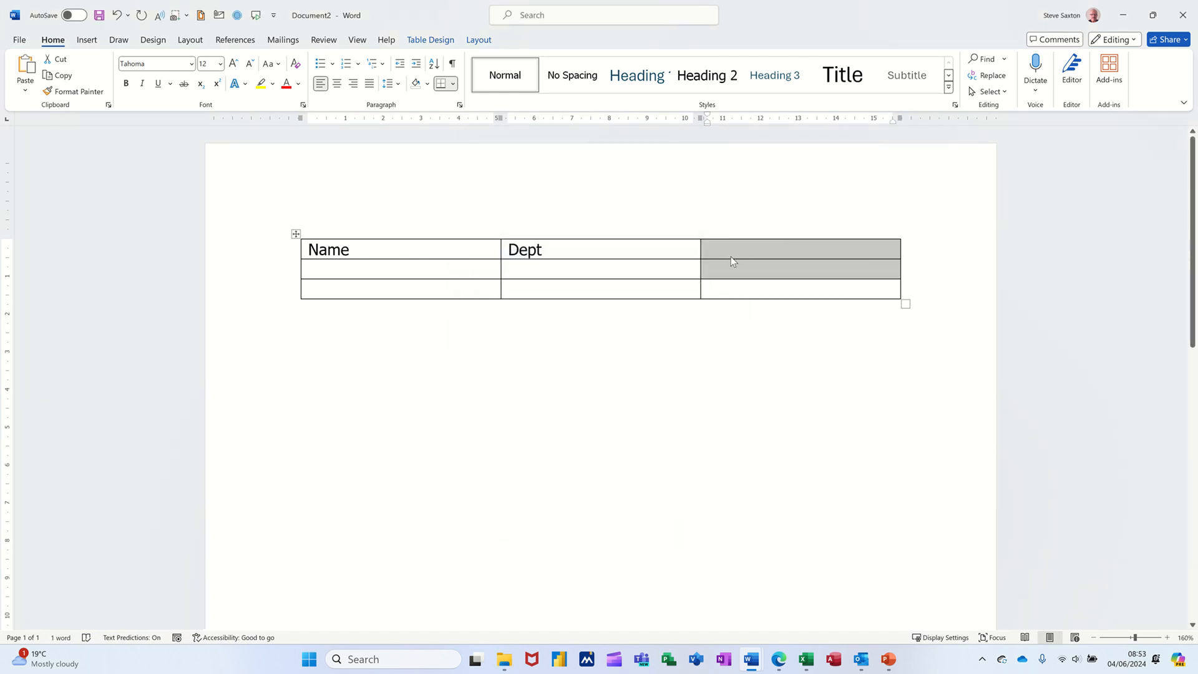
Remove all borders from the table's third column
click(733, 234)
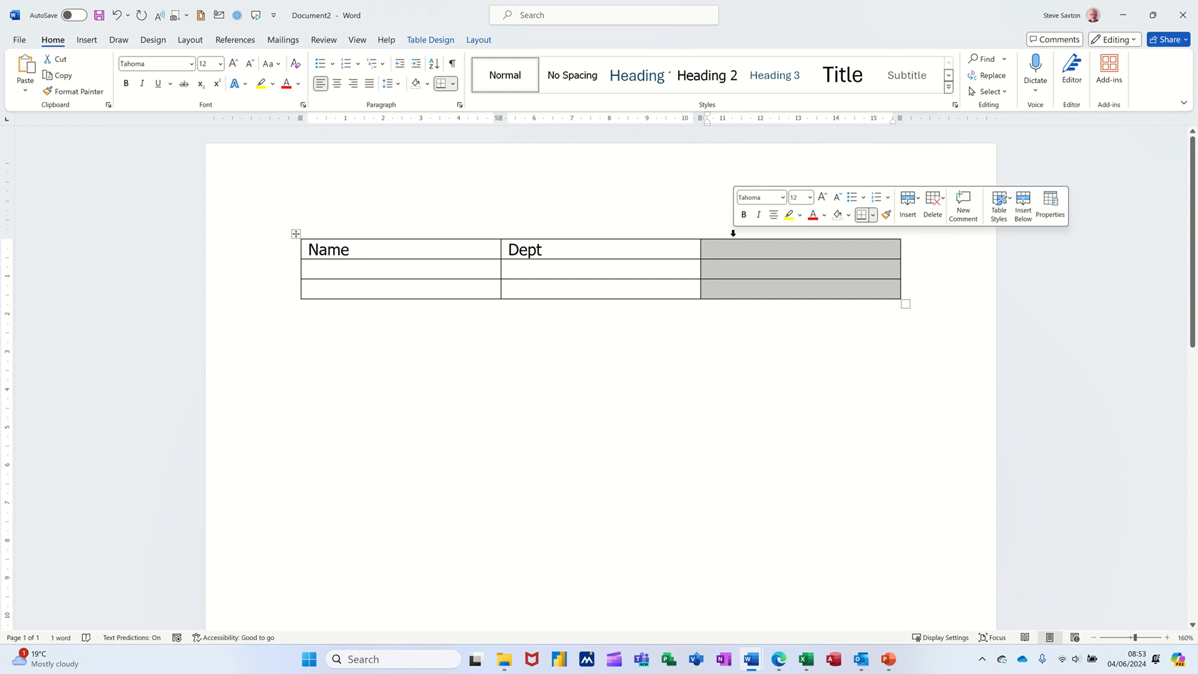
click(456, 88)
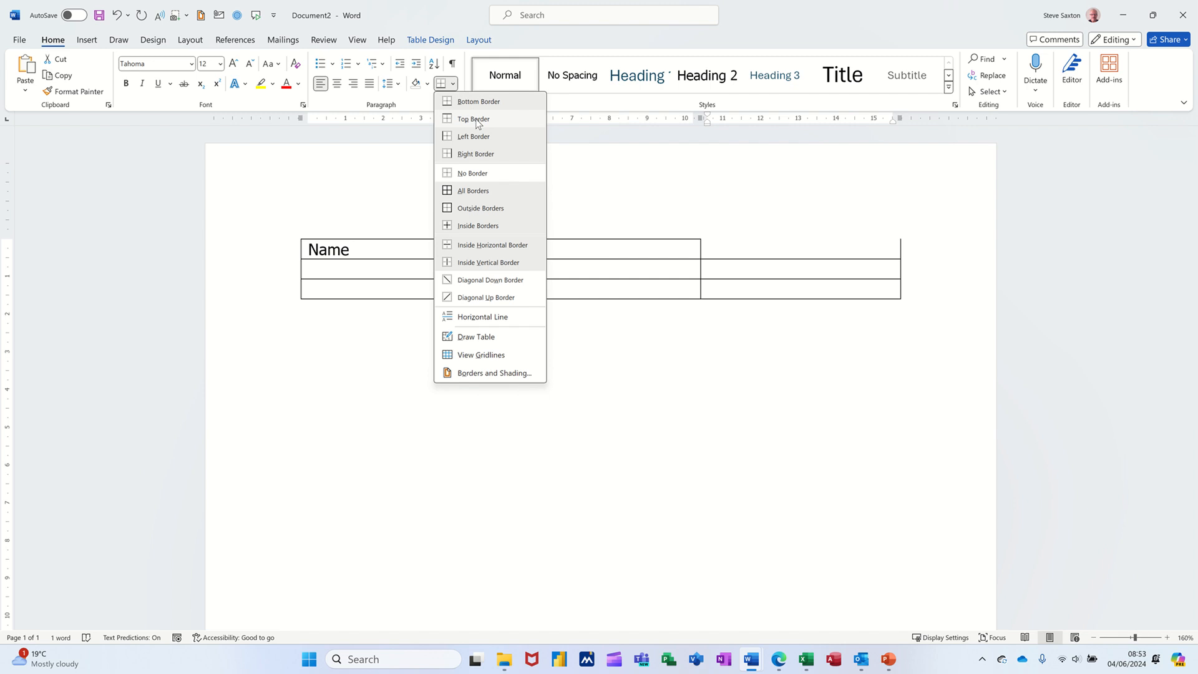
click(502, 179)
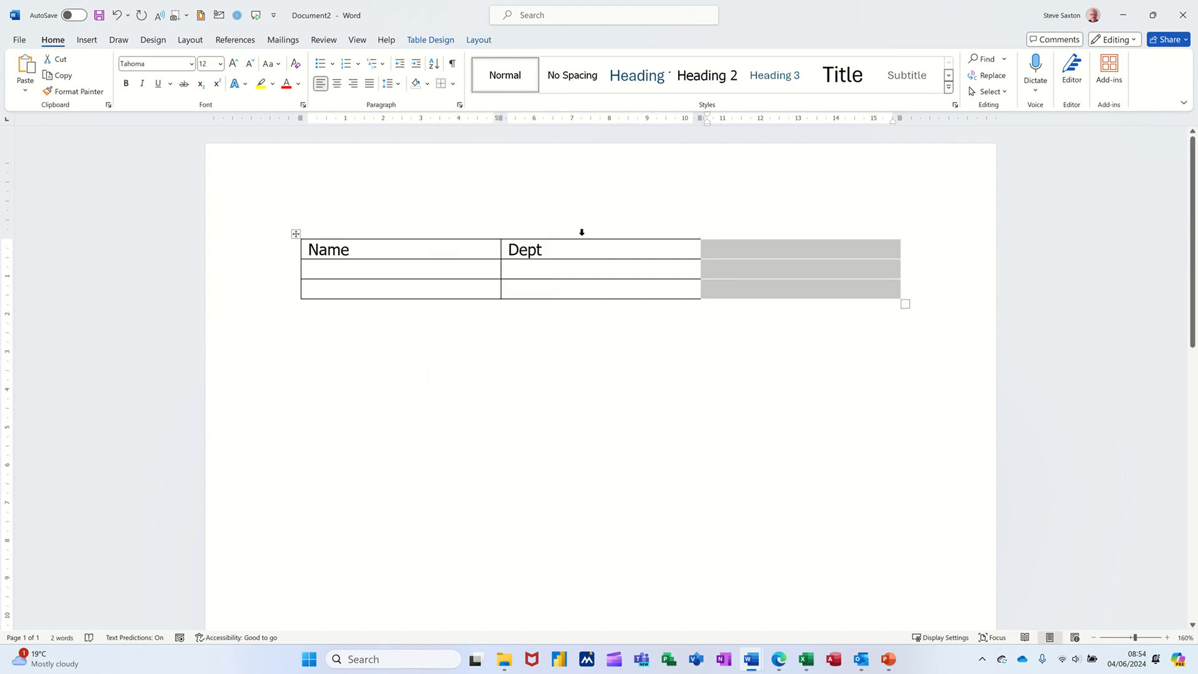
Add a right border to the table's "Dept" column
click(581, 233)
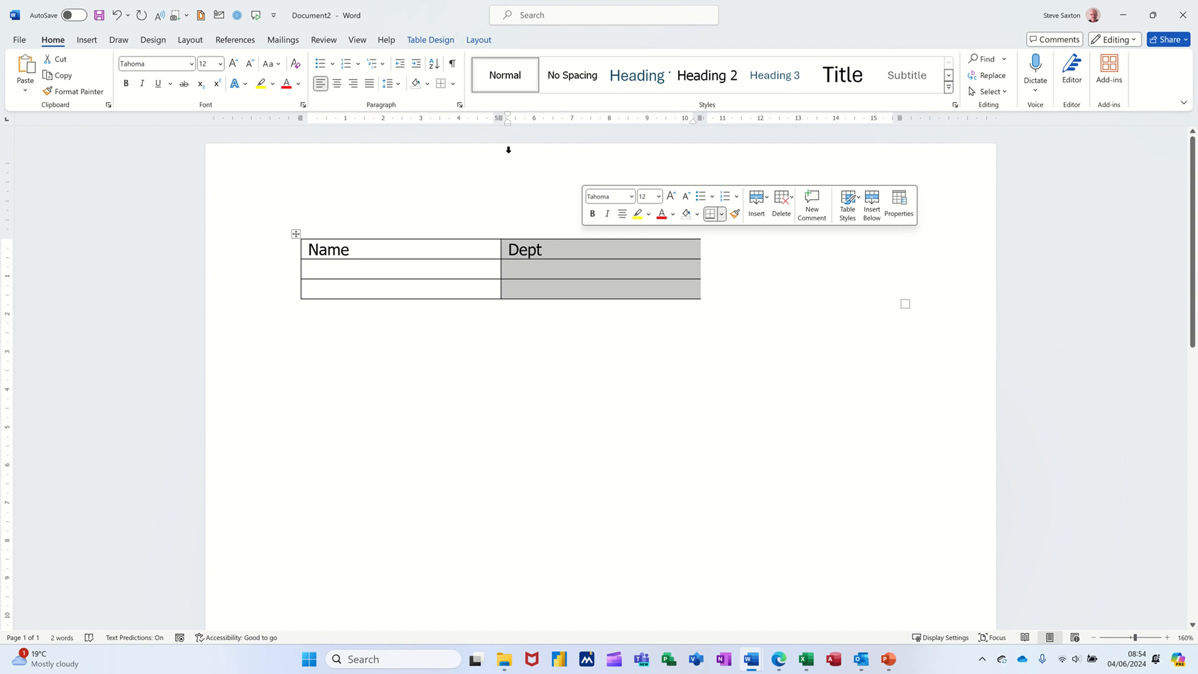
click(453, 85)
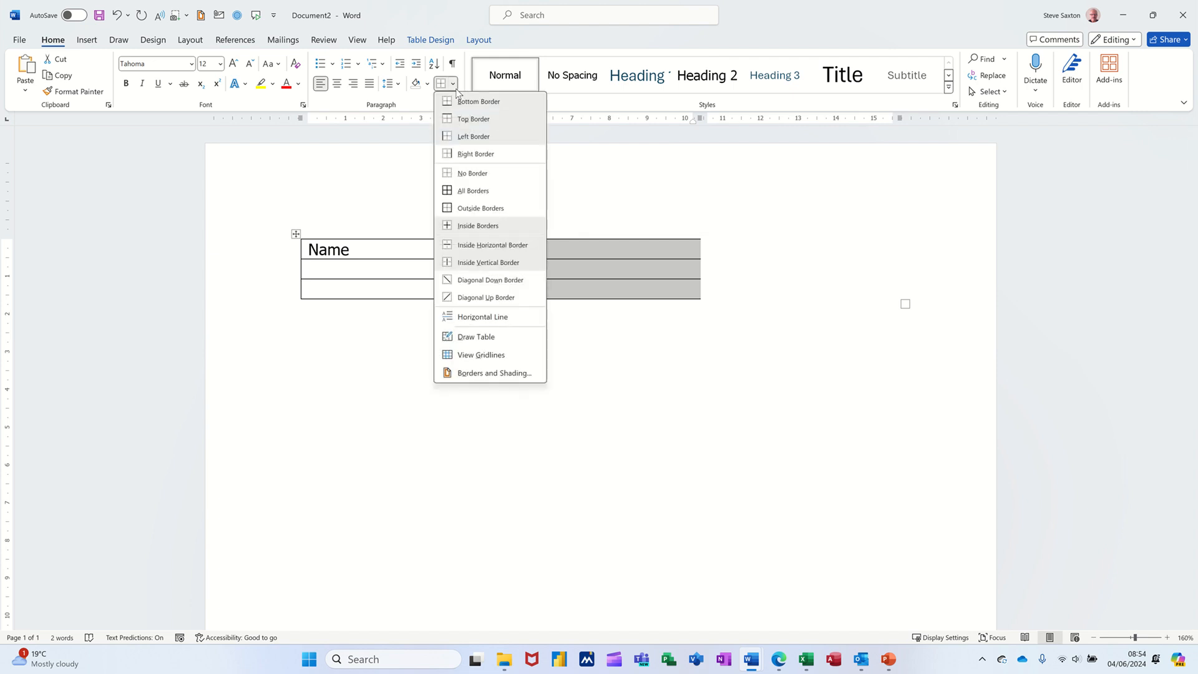
click(486, 154)
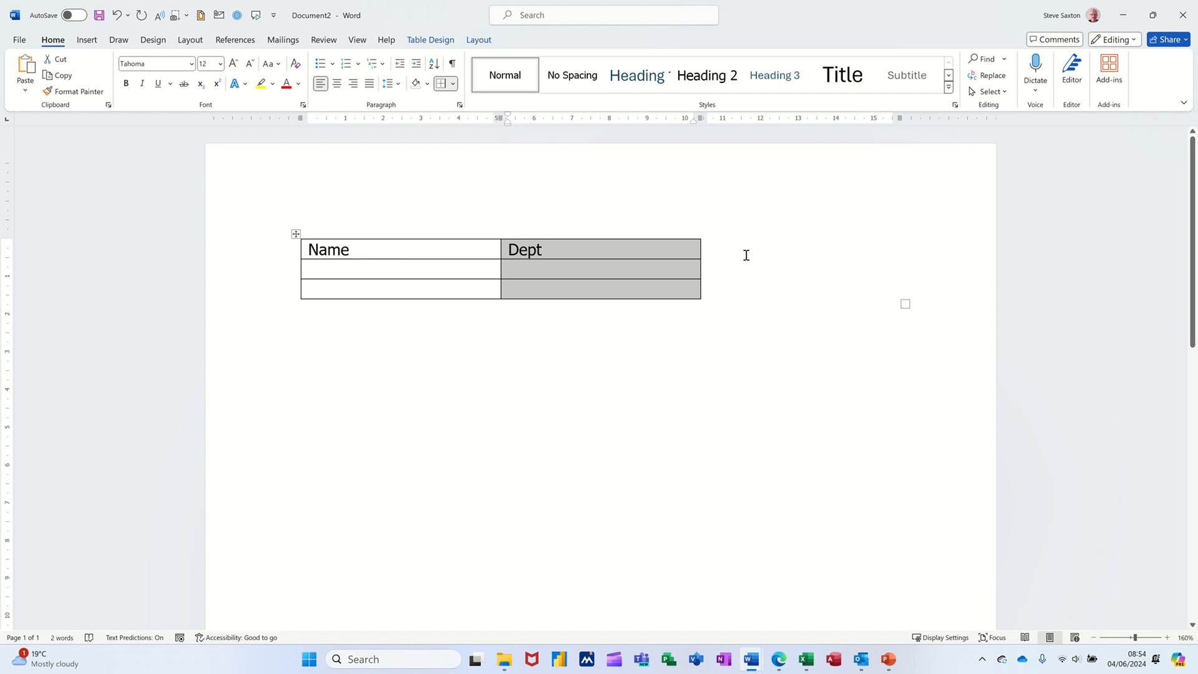
click(781, 247)
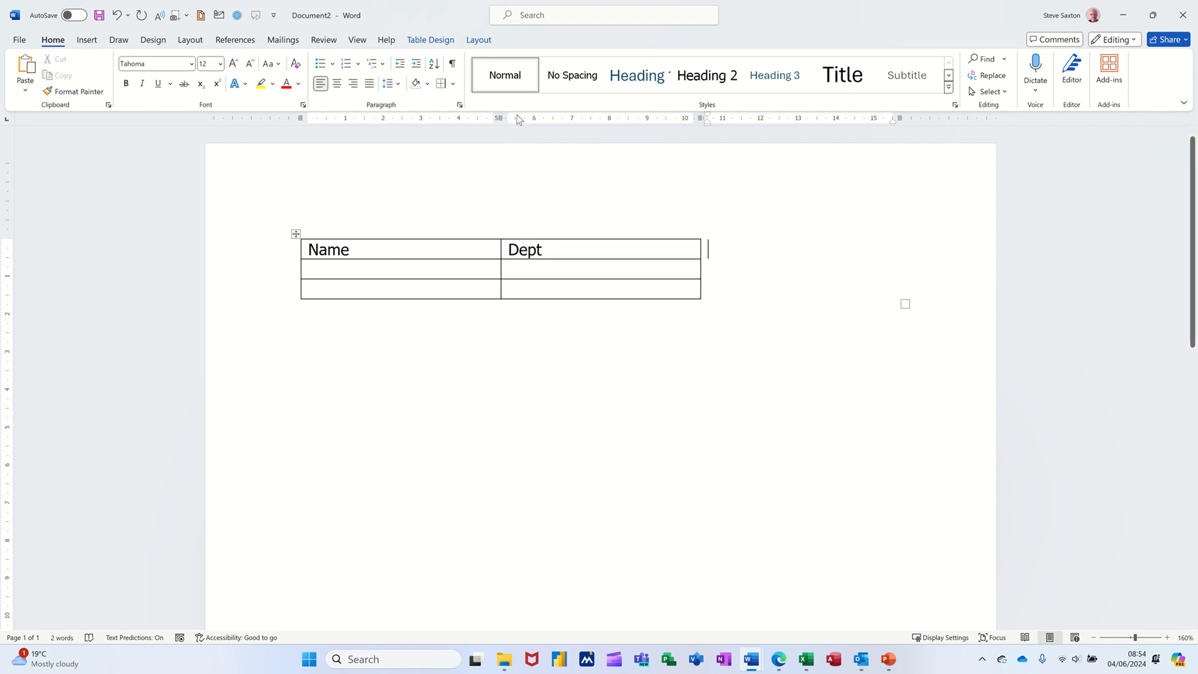
Check the hidden third-column text with formatting marks temporarily shown, and inspect the table in the print preview
click(453, 64)
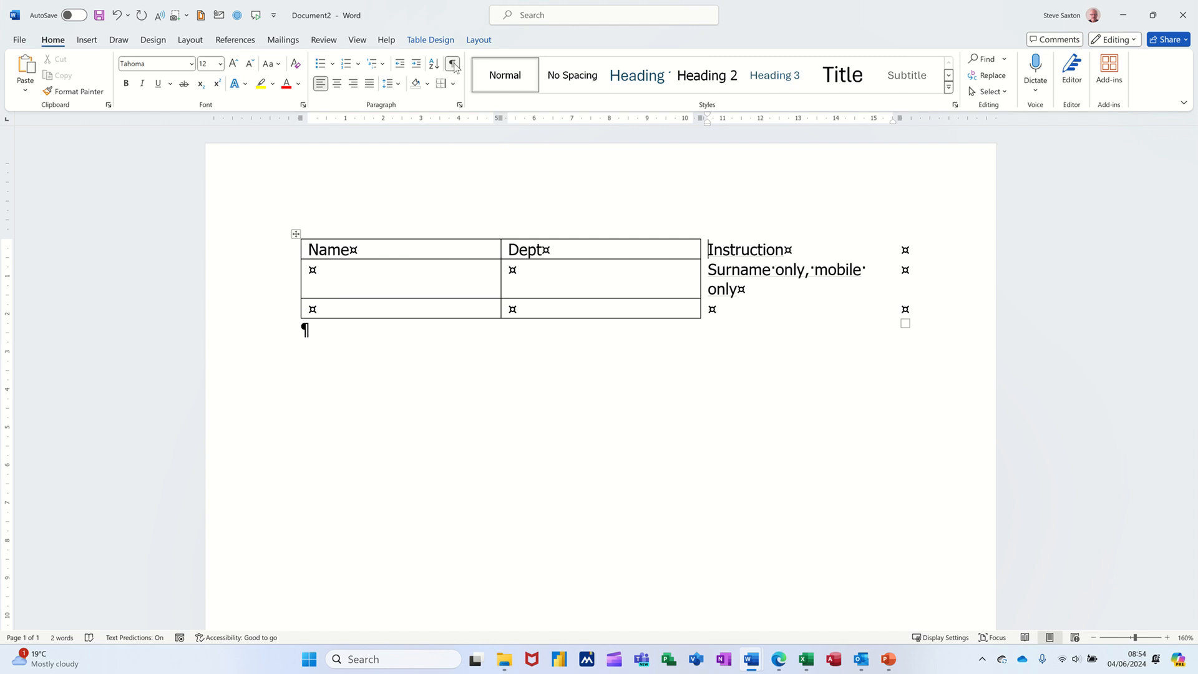
click(453, 63)
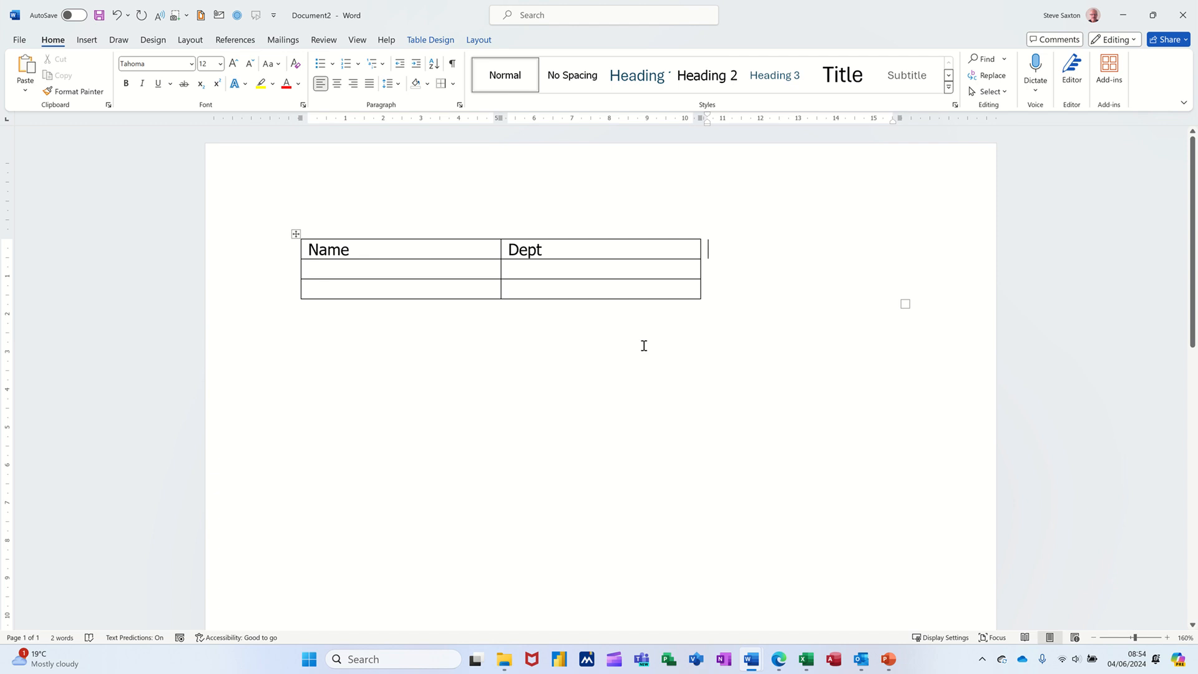
key(ctrl+p)
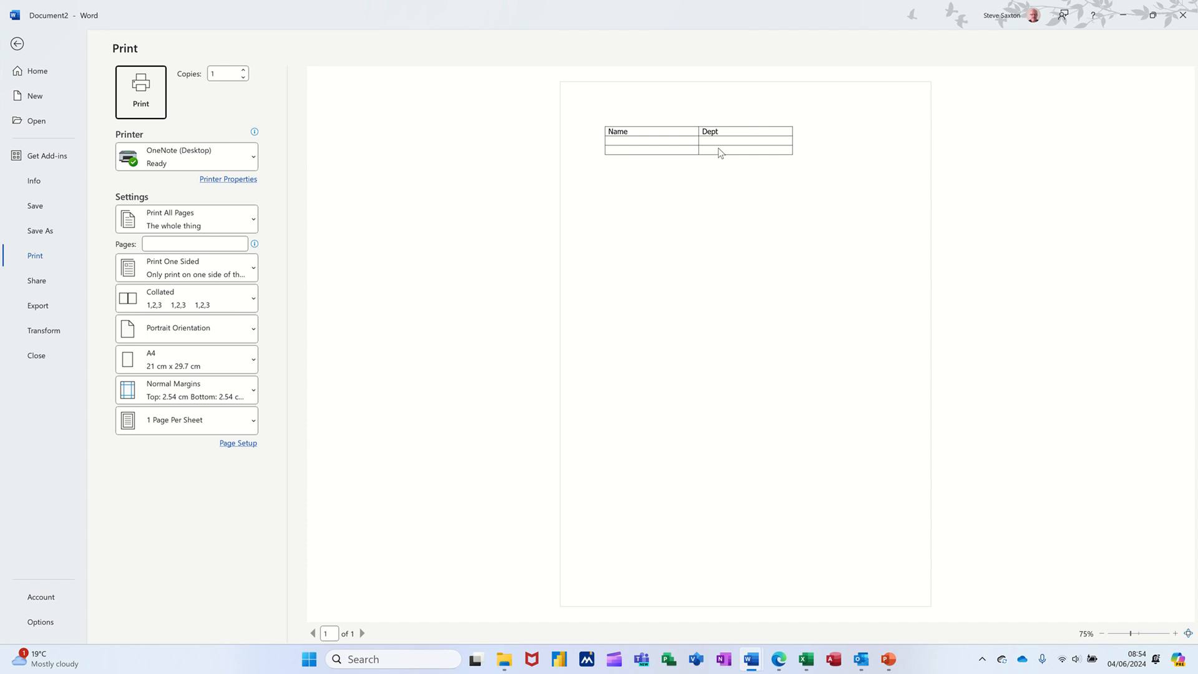
click(18, 44)
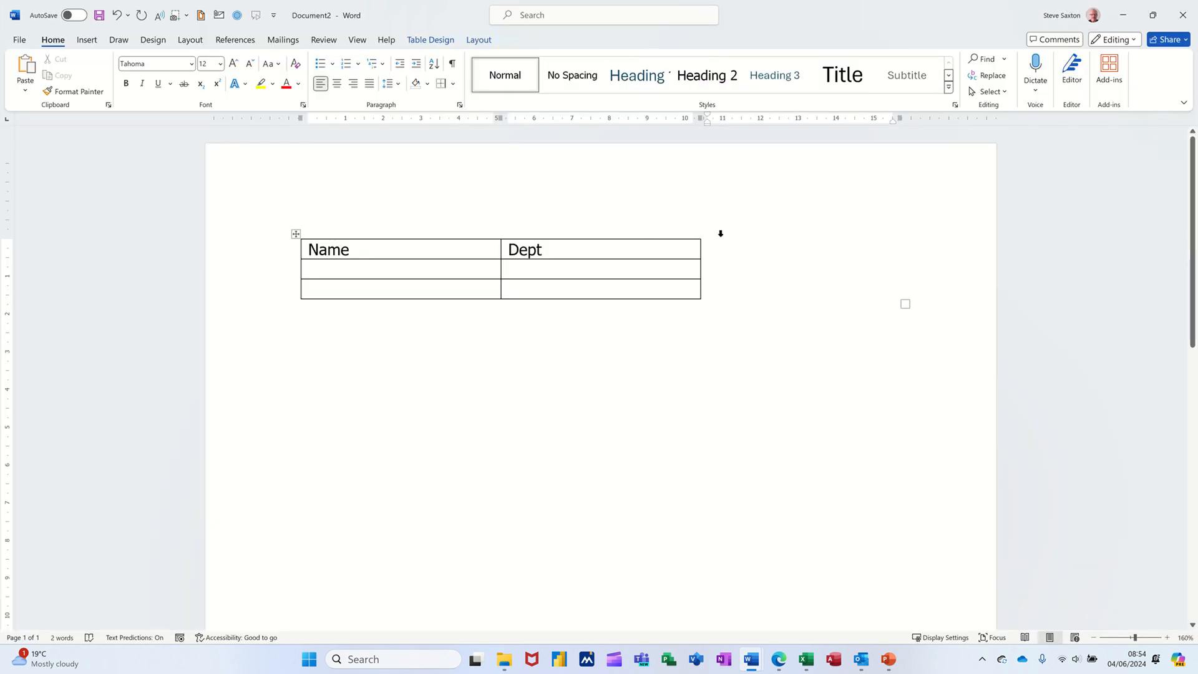
Remove the Hidden effect from the "Instruction" heading and the text below it, displaying formatting marks only while changing it
click(452, 63)
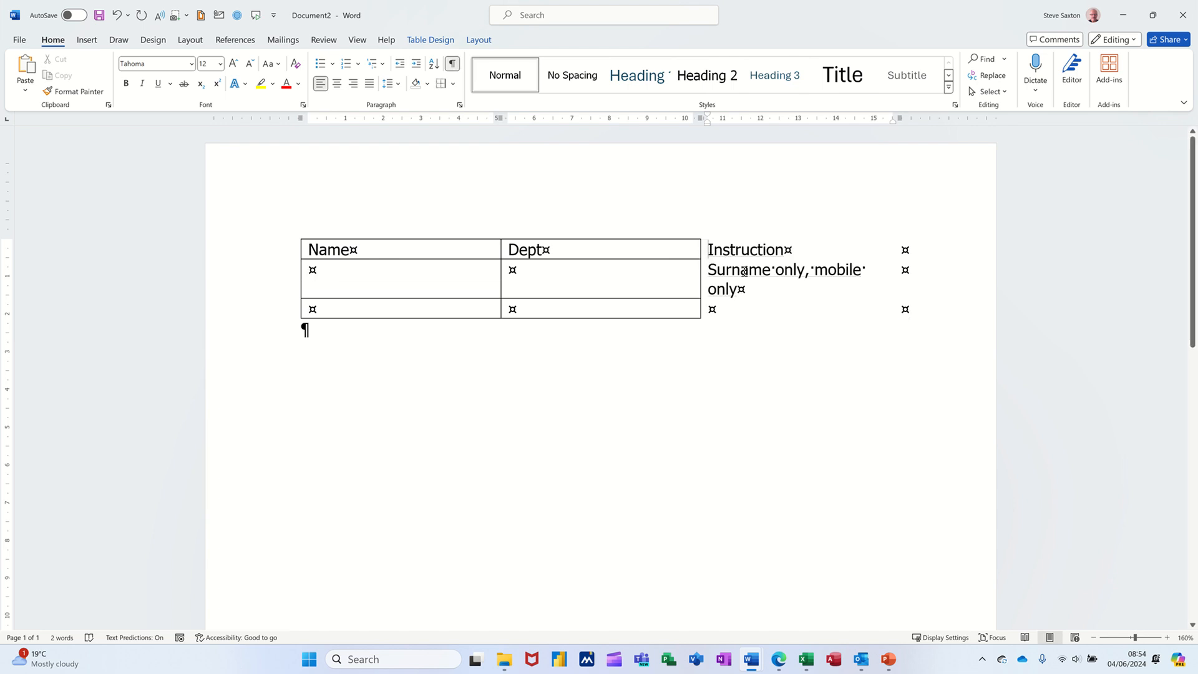
drag(710, 249, 759, 280)
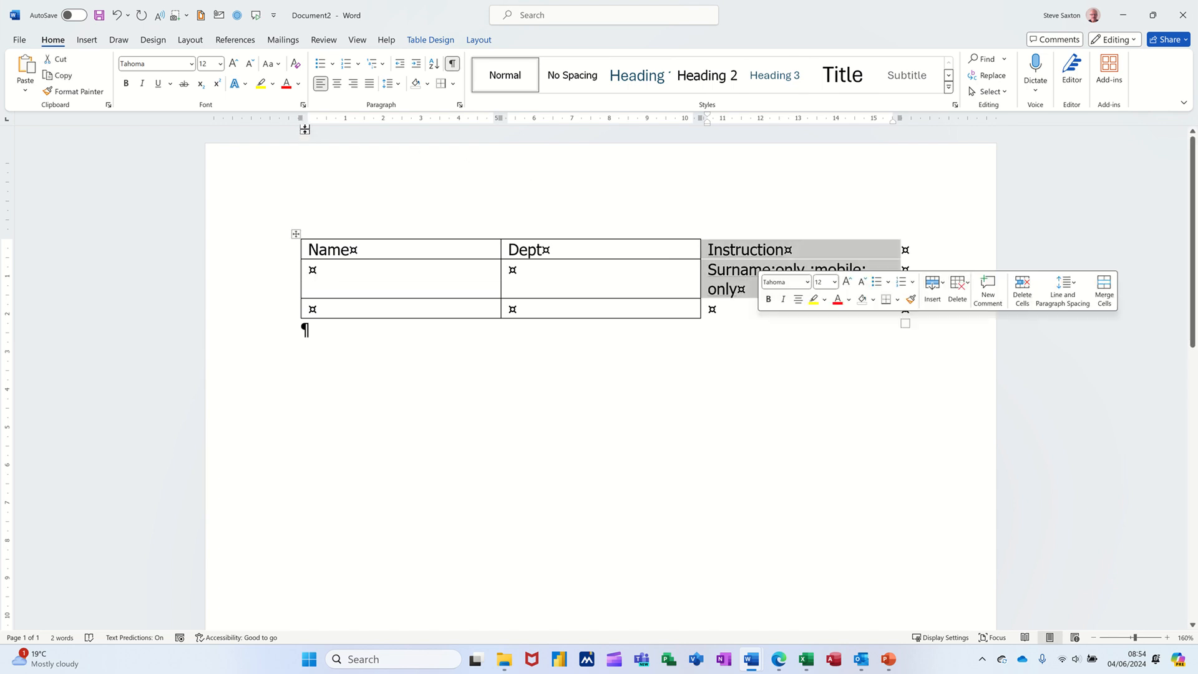
click(302, 105)
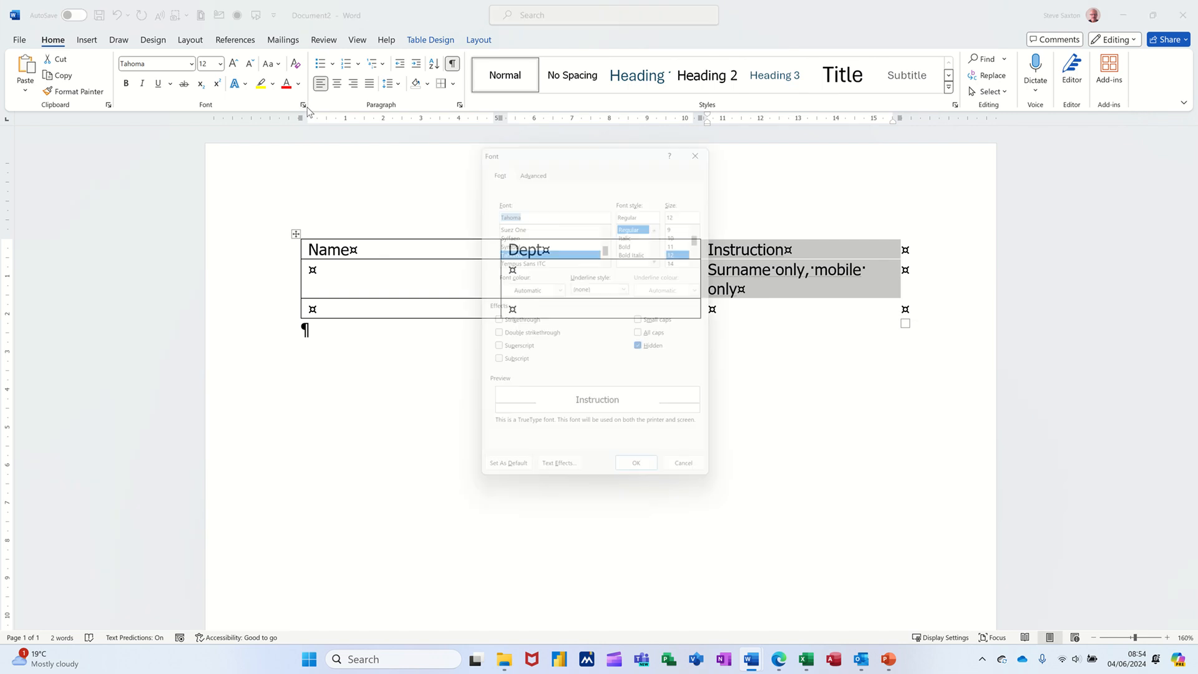
click(647, 351)
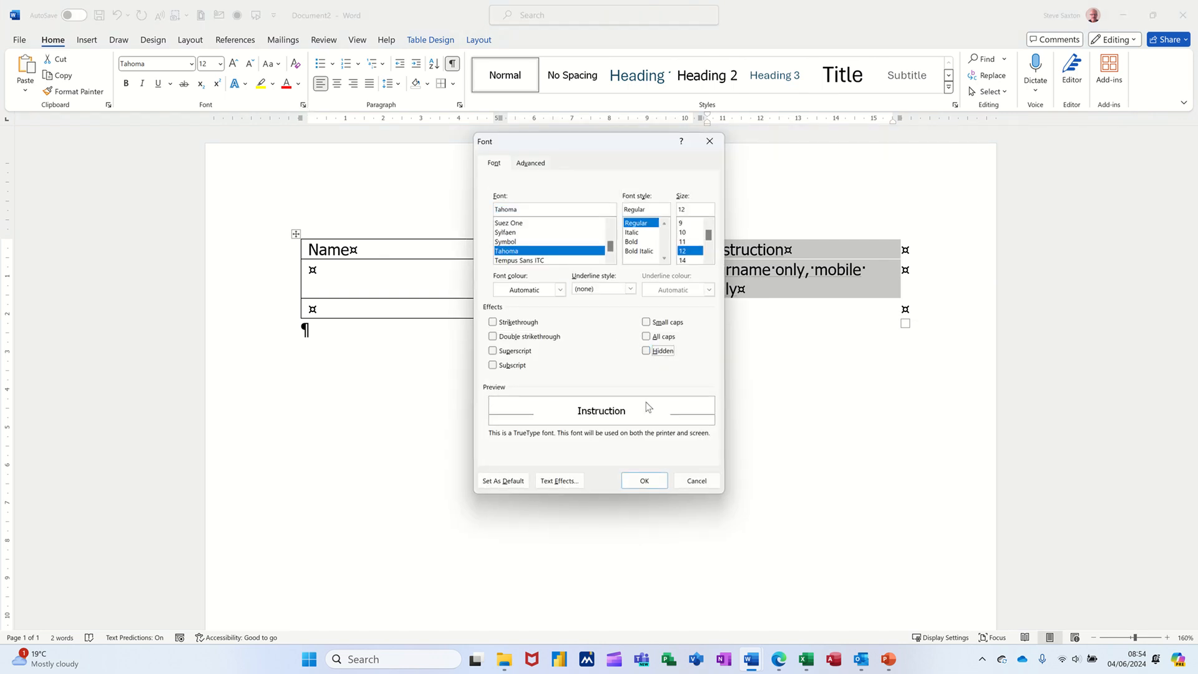
click(645, 481)
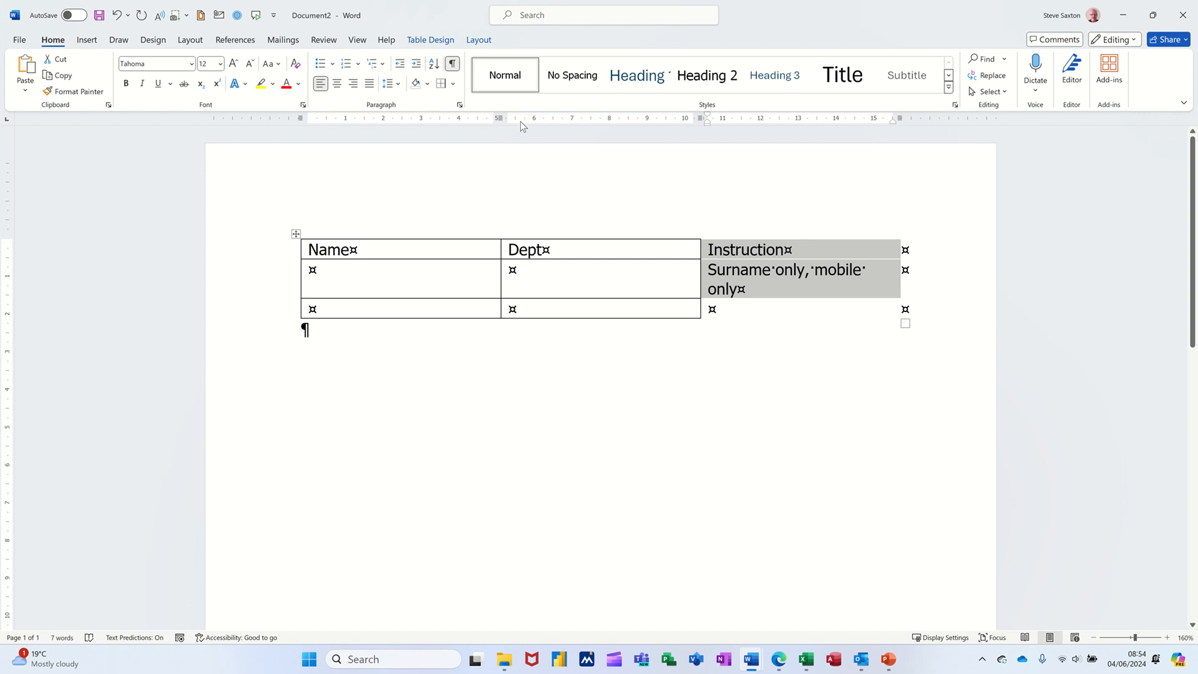
click(454, 66)
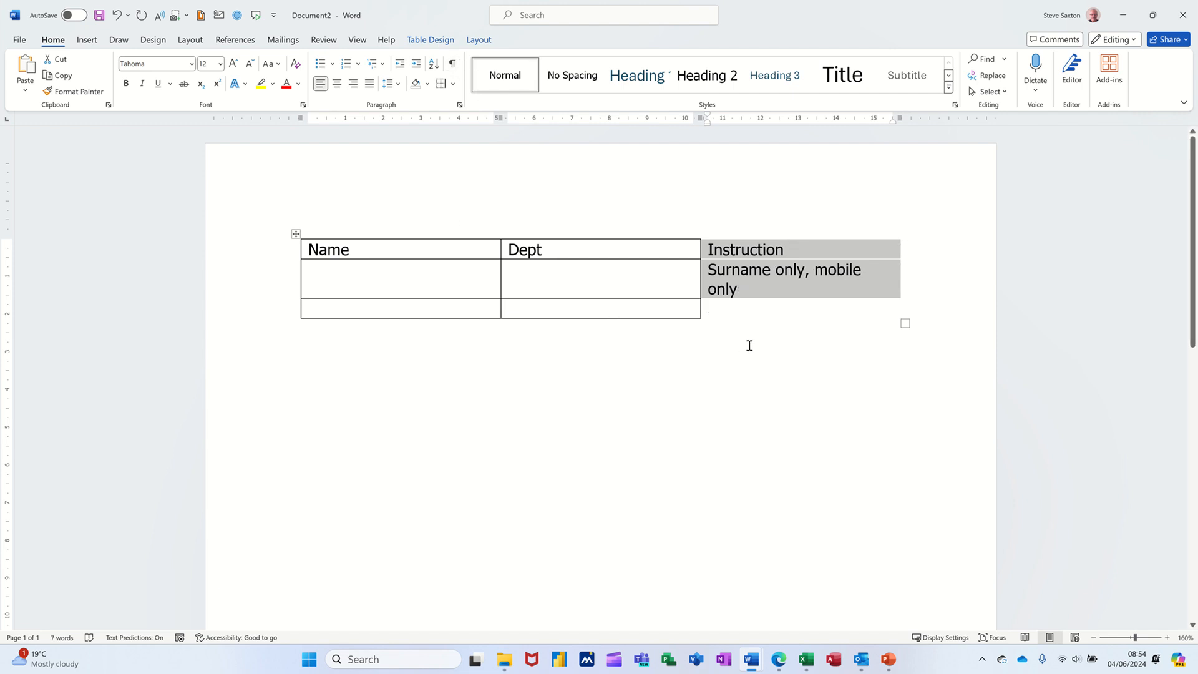
Close the table document without saving its changes
key(alt+F4)
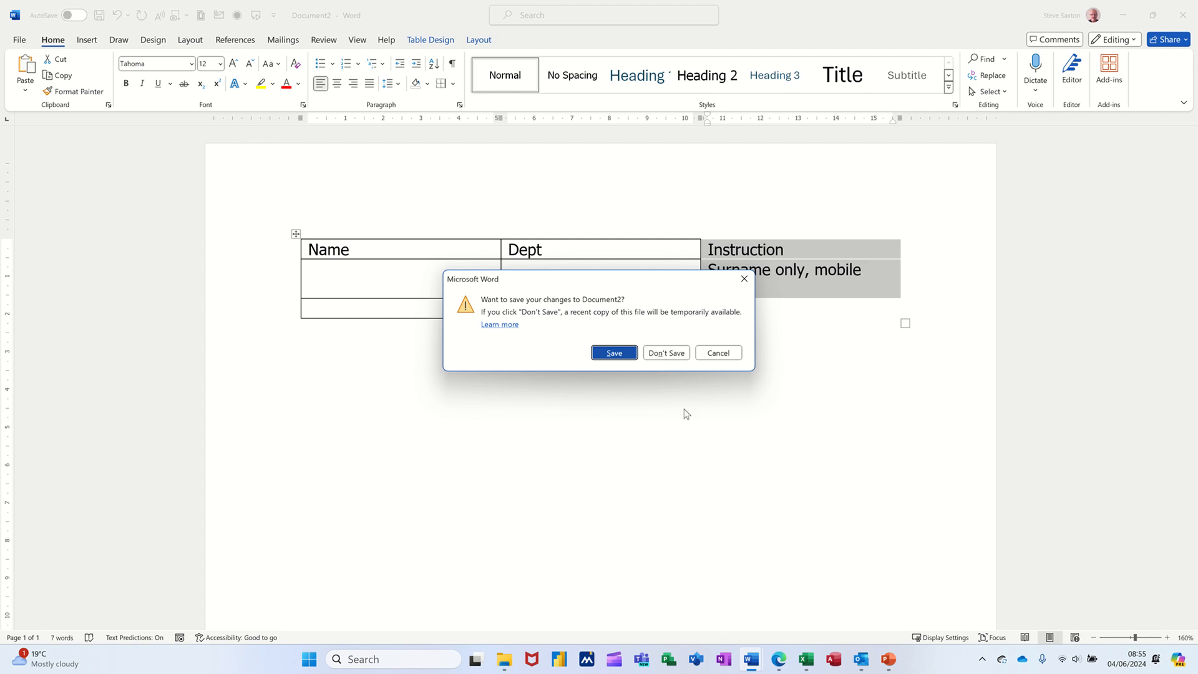
key(n)
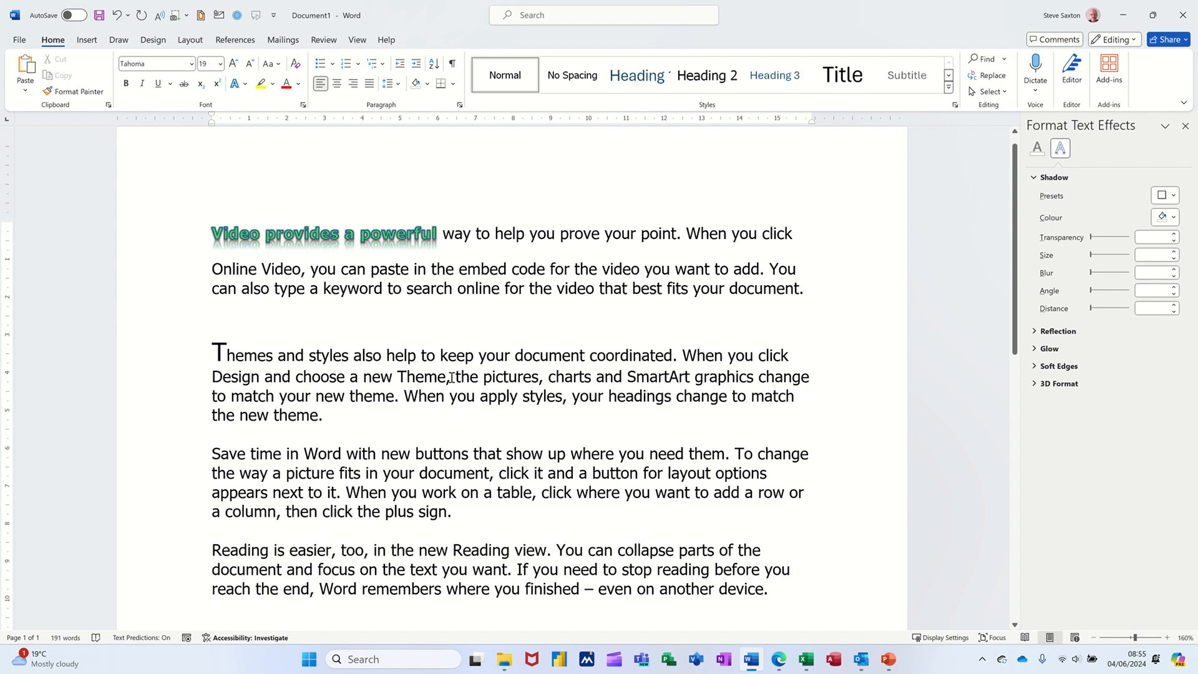
Insert a new line reading "Introduction" above the first paragraph of the document
double_click(166, 362)
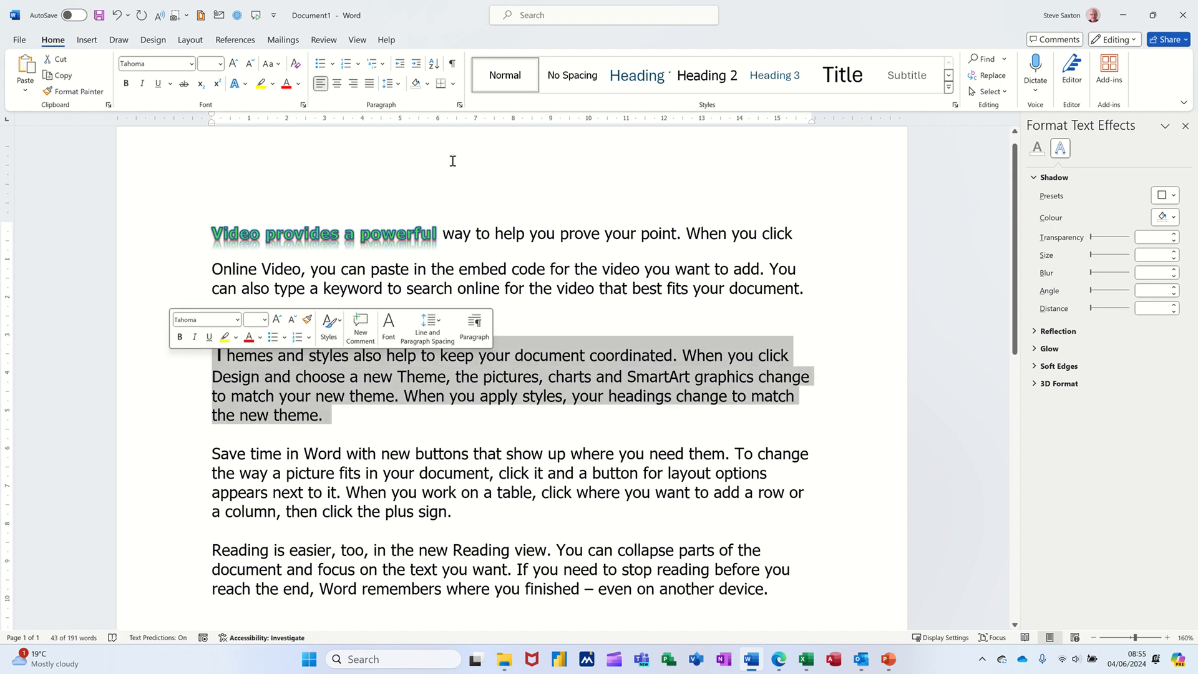
click(209, 230)
key(Return)
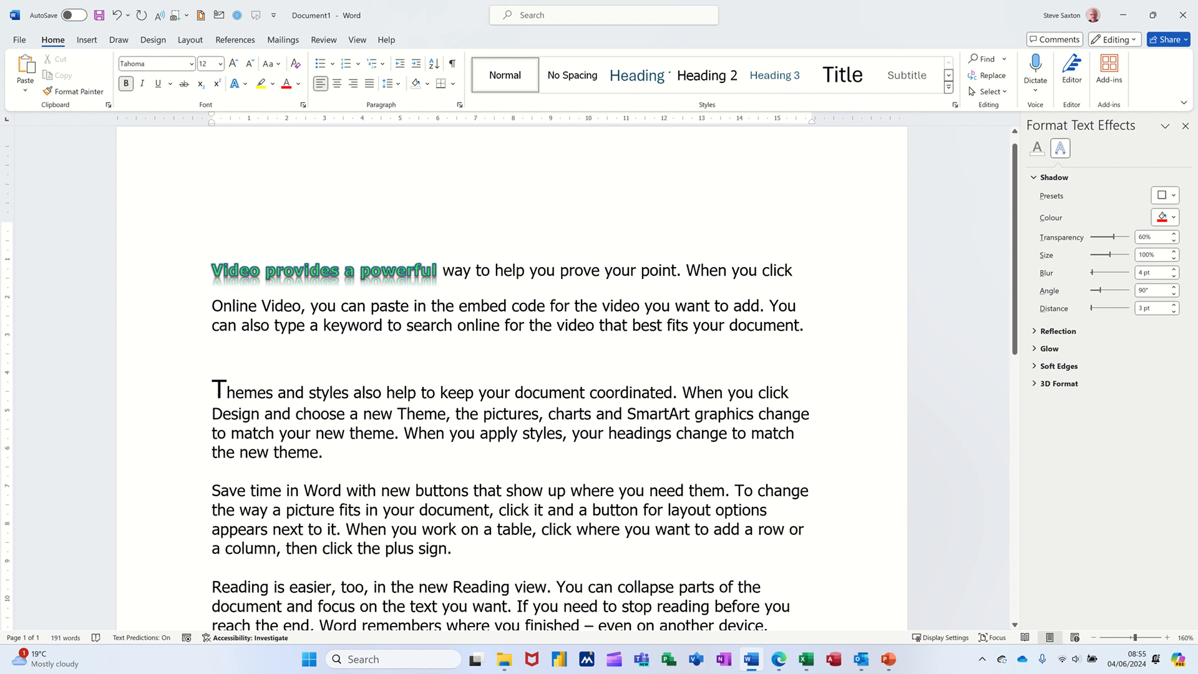
text(Introduction)
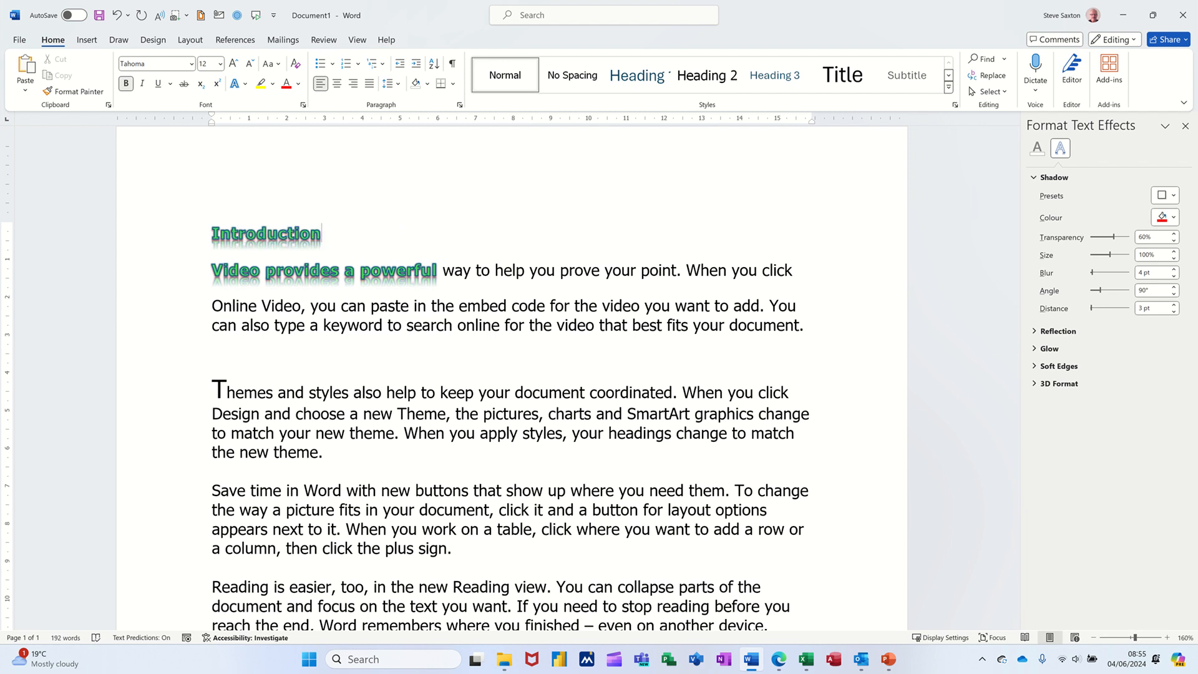
Clear the character formatting from the "Introduction" line and add a blank line below it
click(177, 235)
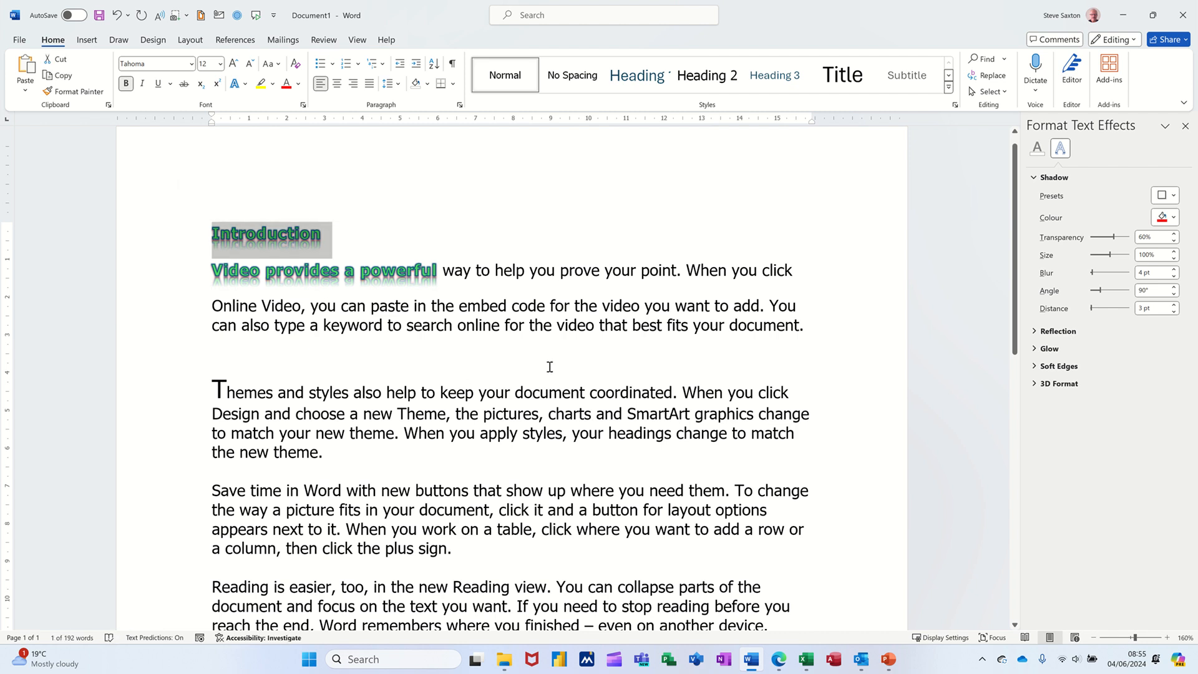
key(ctrl+space)
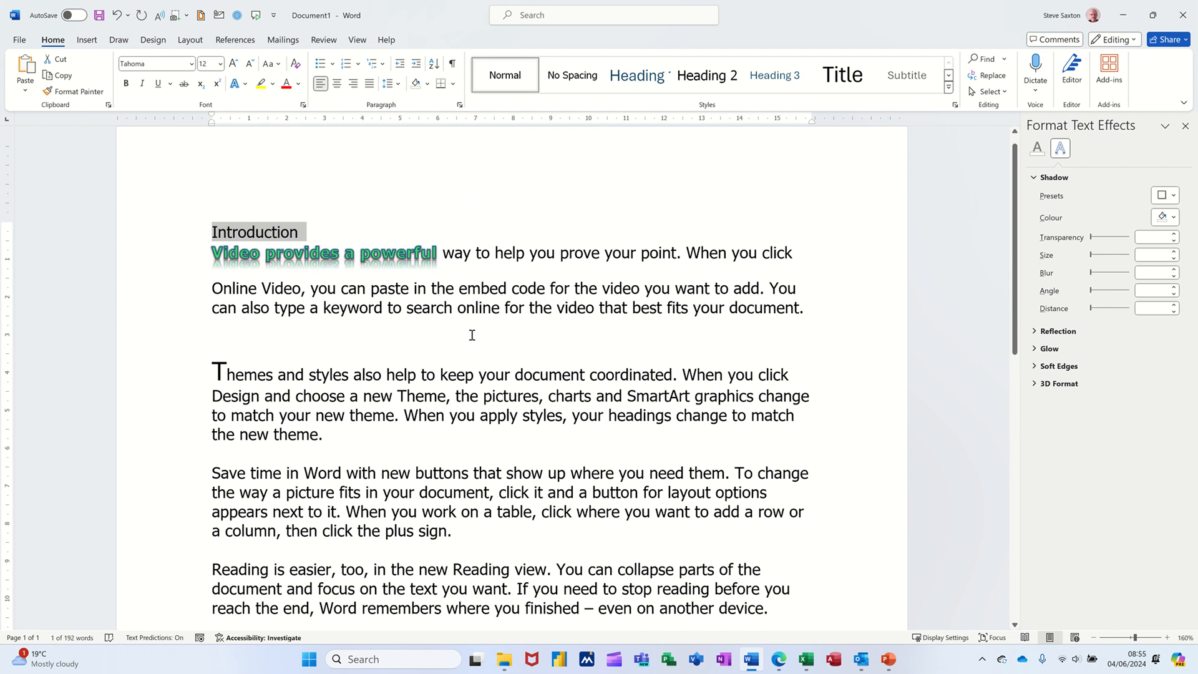
click(341, 225)
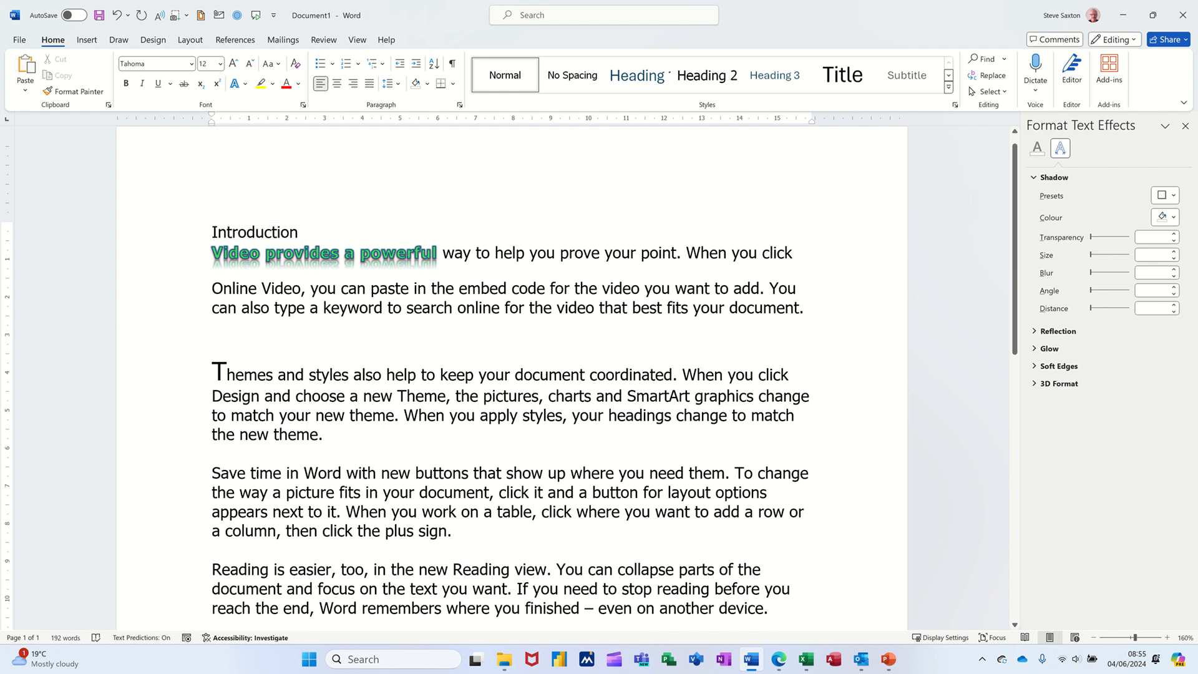
key(Return)
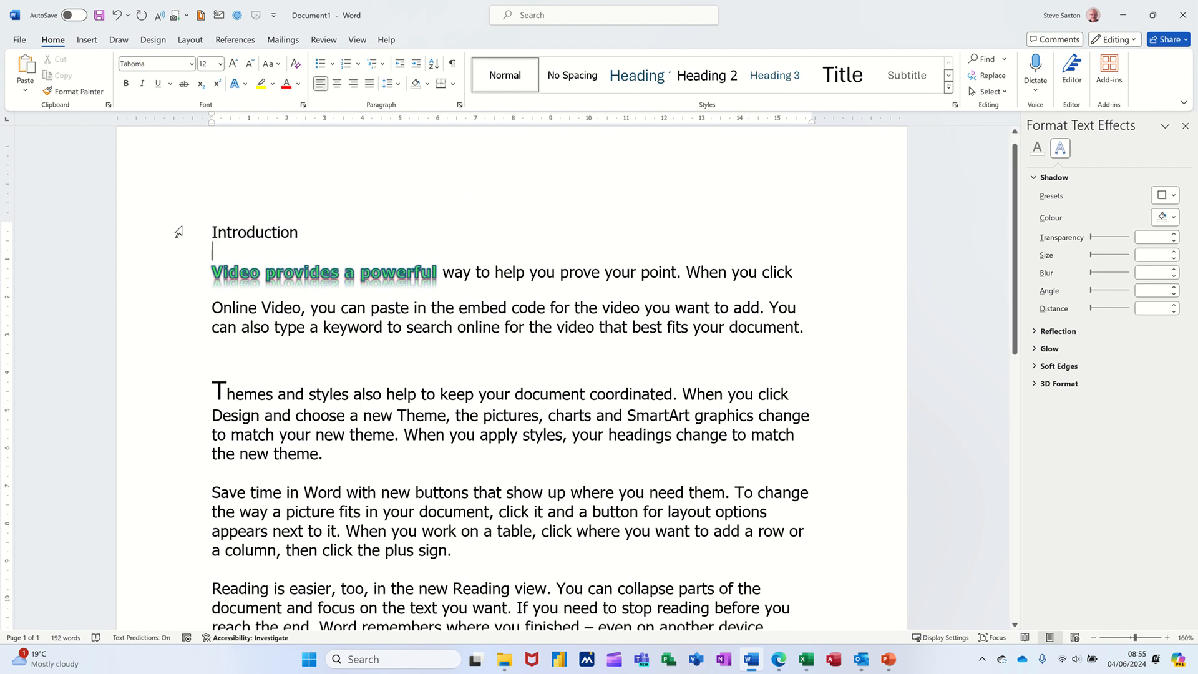
Apply the Heading 1 style to the "Introduction" line and replace it with Heading 2
click(179, 233)
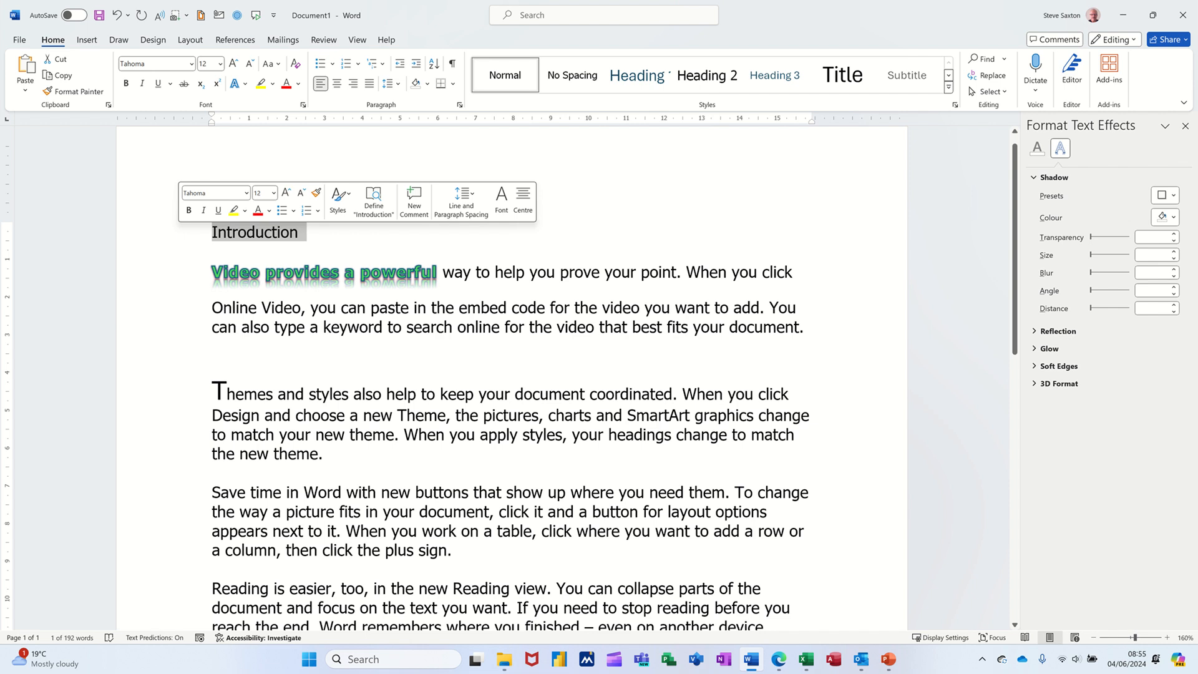
click(637, 78)
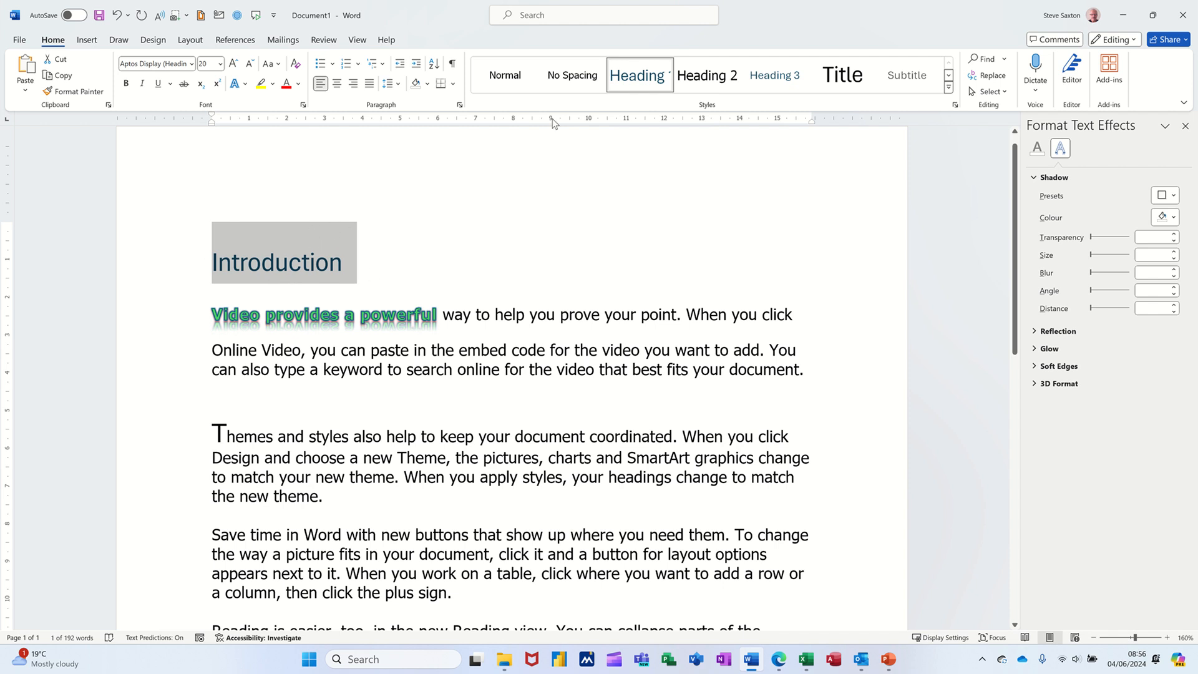
click(693, 79)
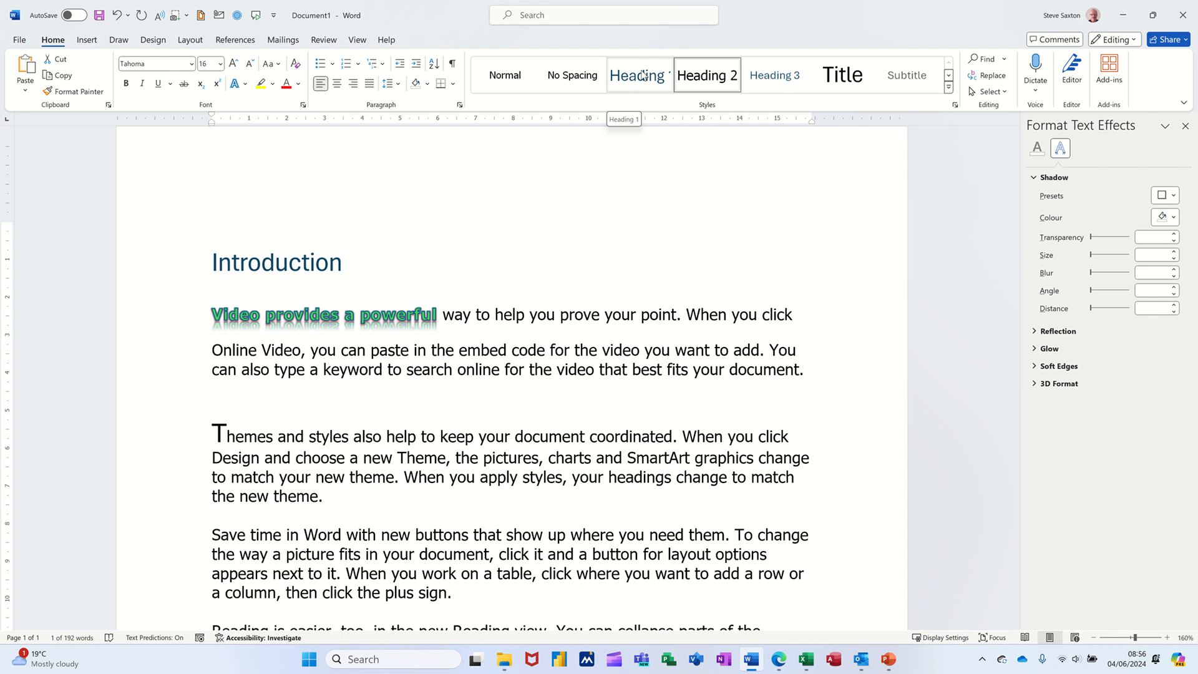
Modify the Heading 1 style to 0 pt spacing before and after, and make it available to new documents based on this template
right_click(644, 75)
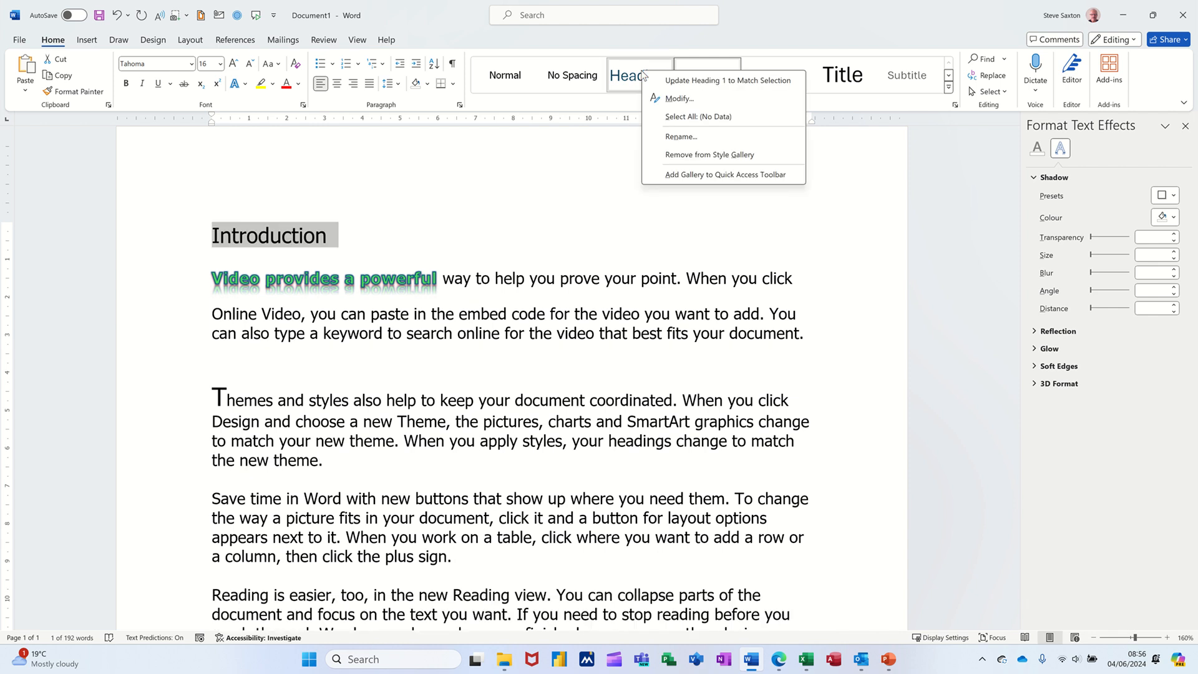
click(678, 99)
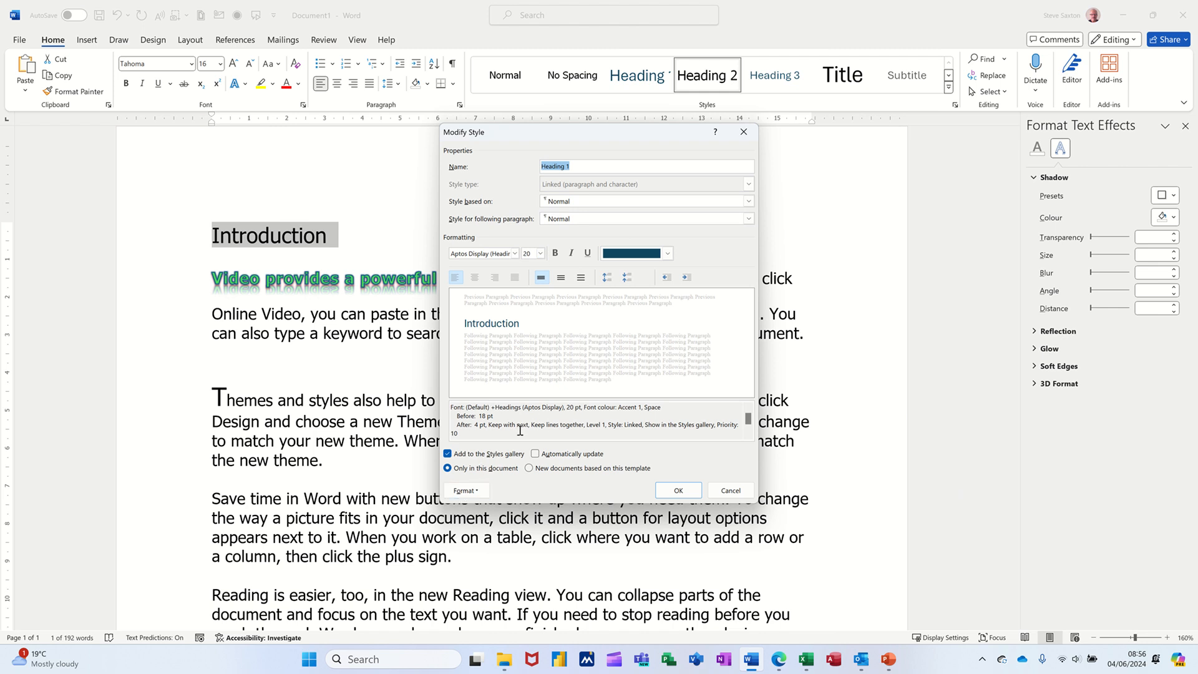
click(466, 491)
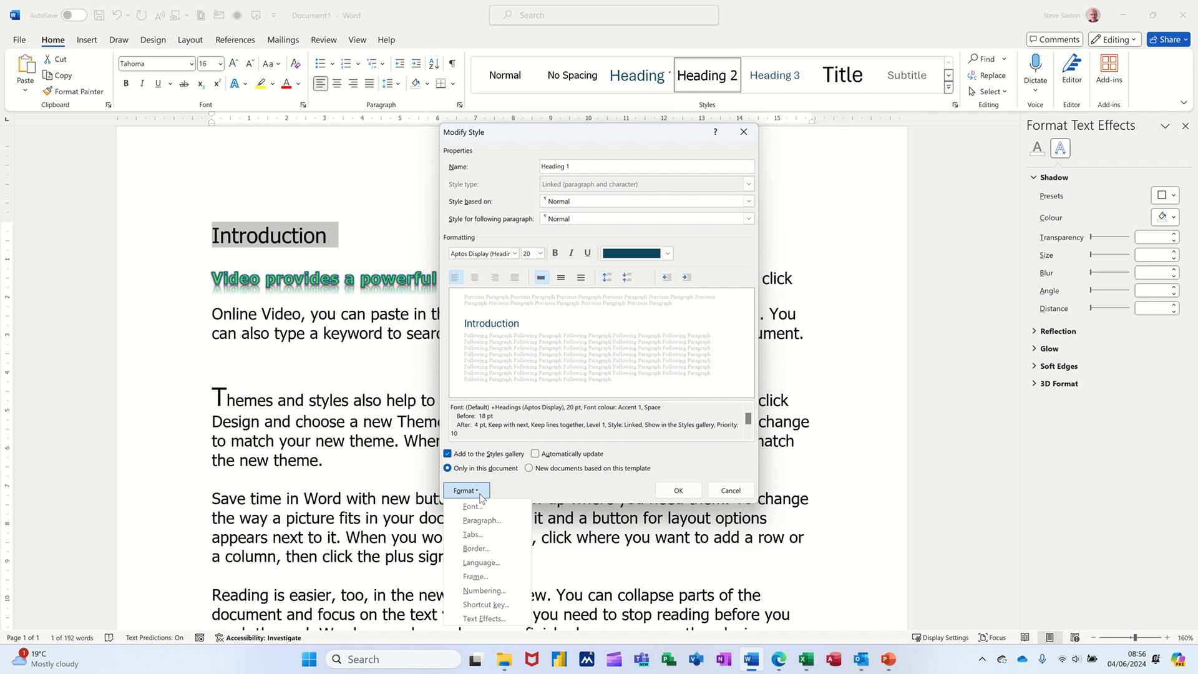
click(496, 519)
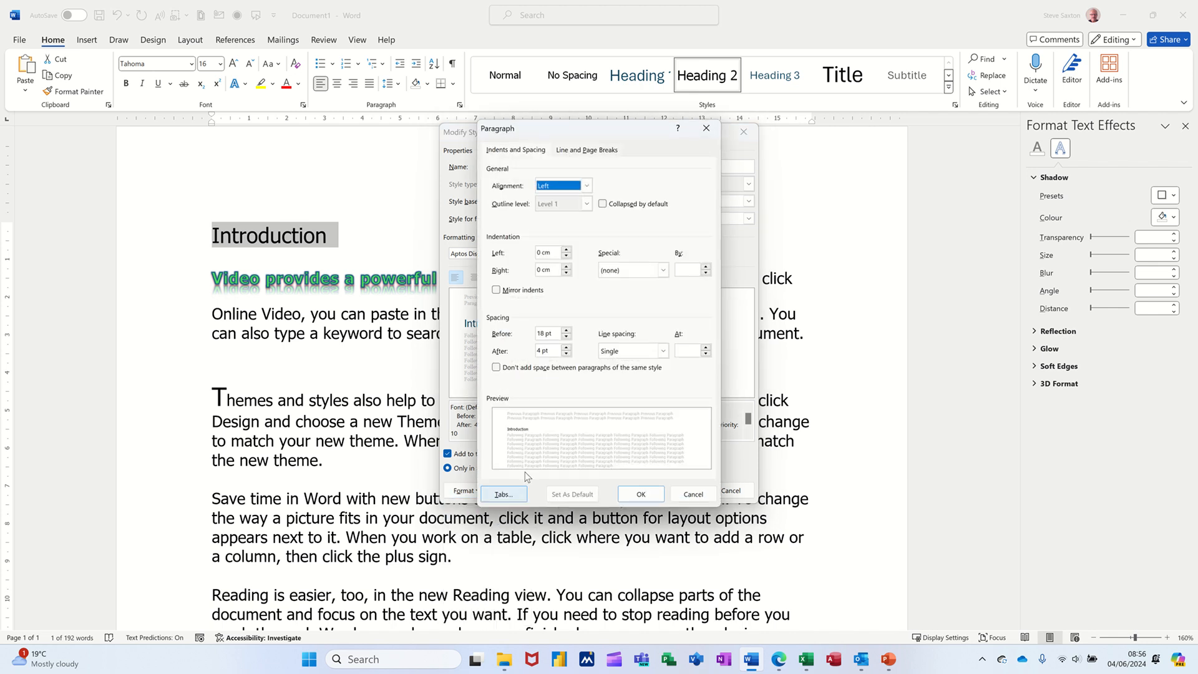
click(567, 337)
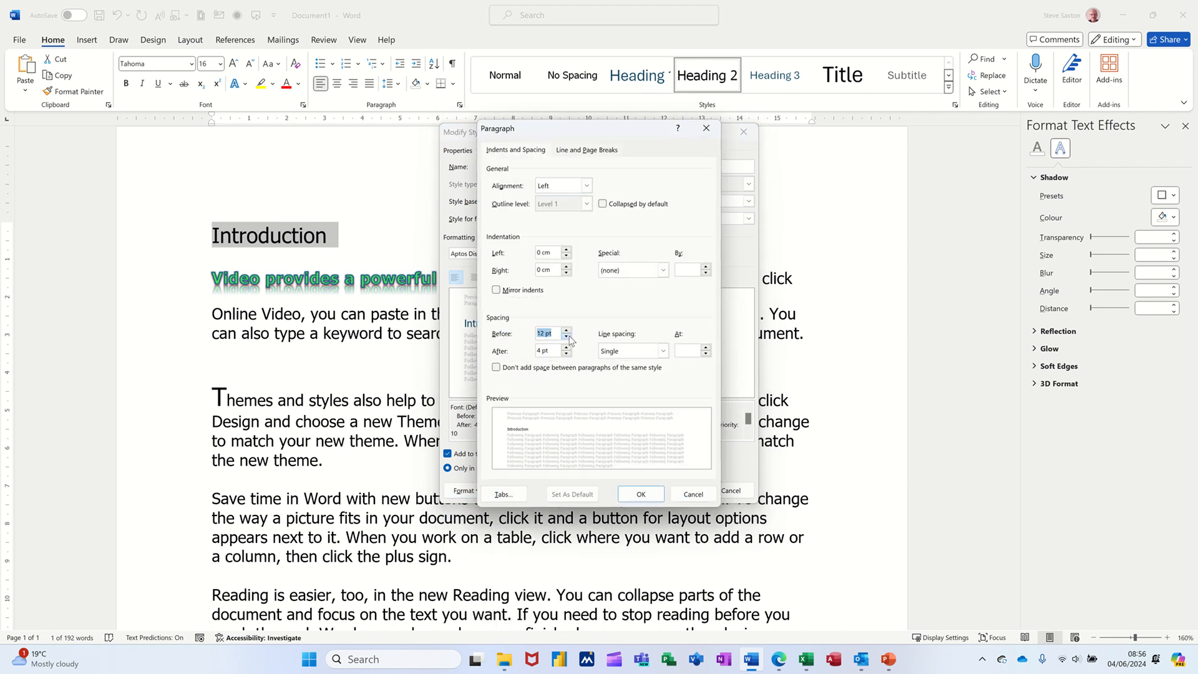
click(567, 336)
click(568, 336)
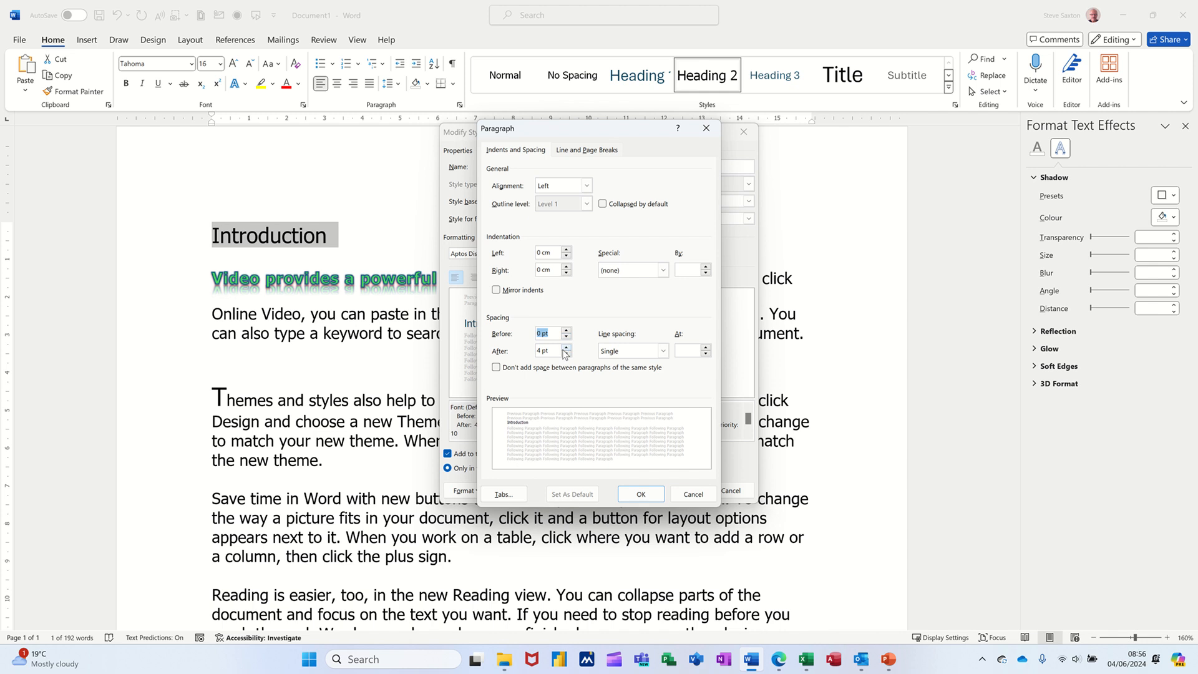
click(567, 354)
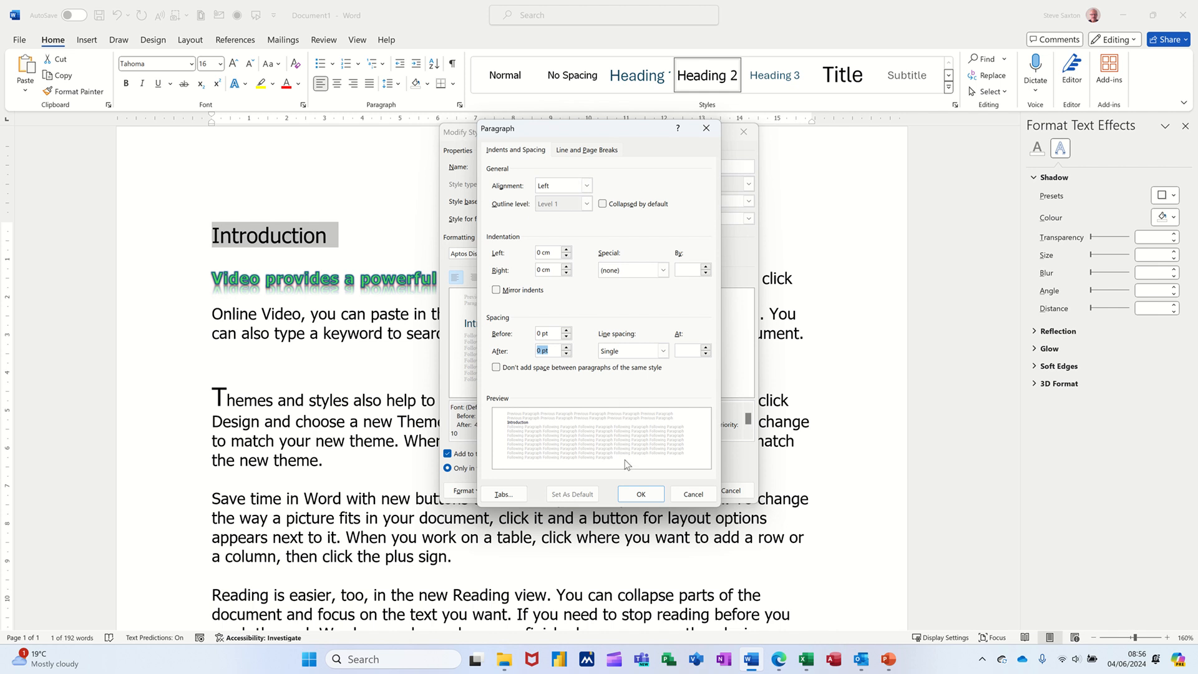
click(637, 494)
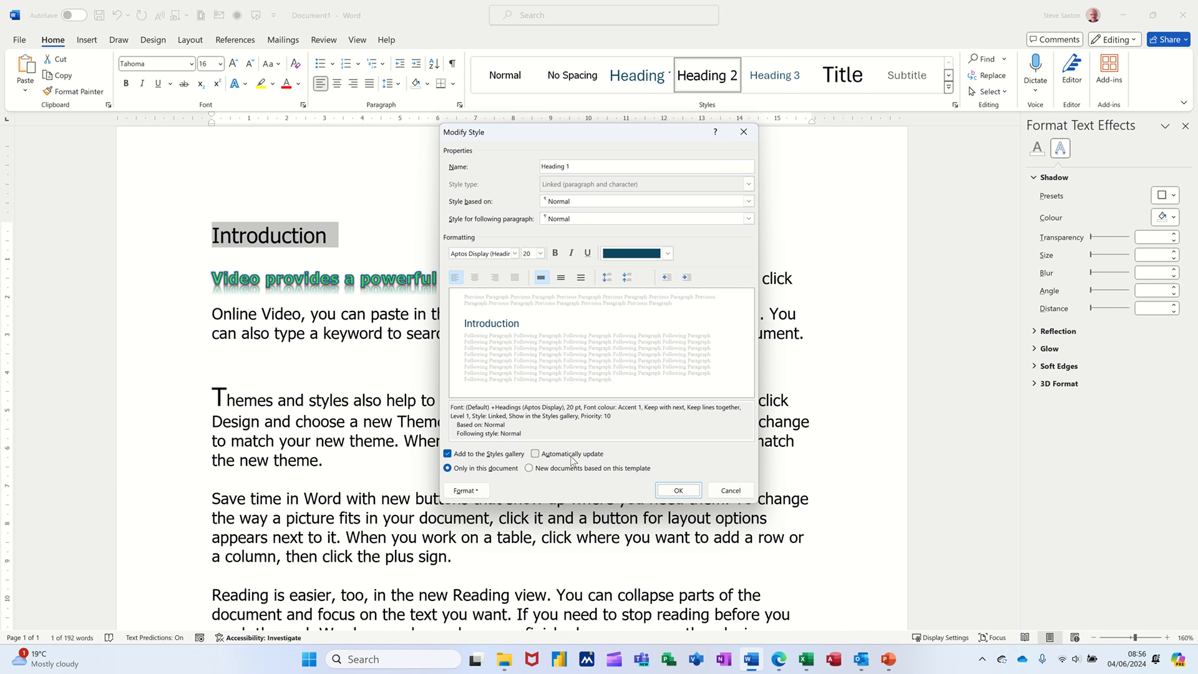
click(539, 470)
click(663, 490)
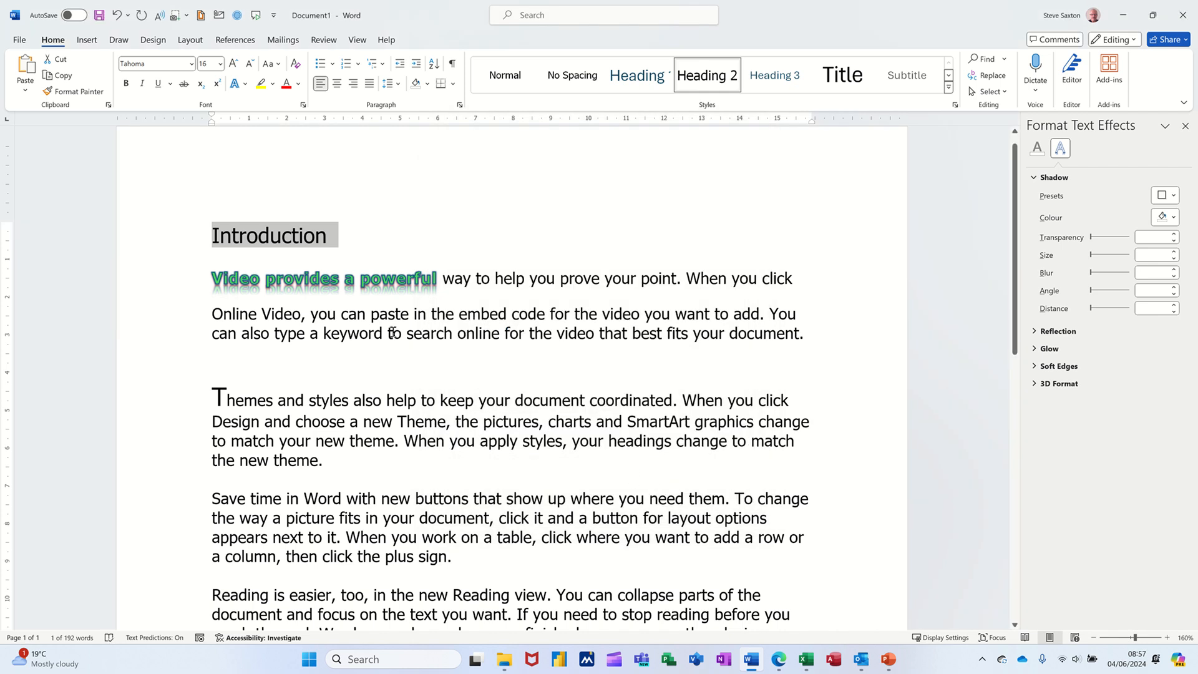
Apply the modified Heading 1 style to the "Introduction" line, and switch the line back to Heading 2
click(626, 77)
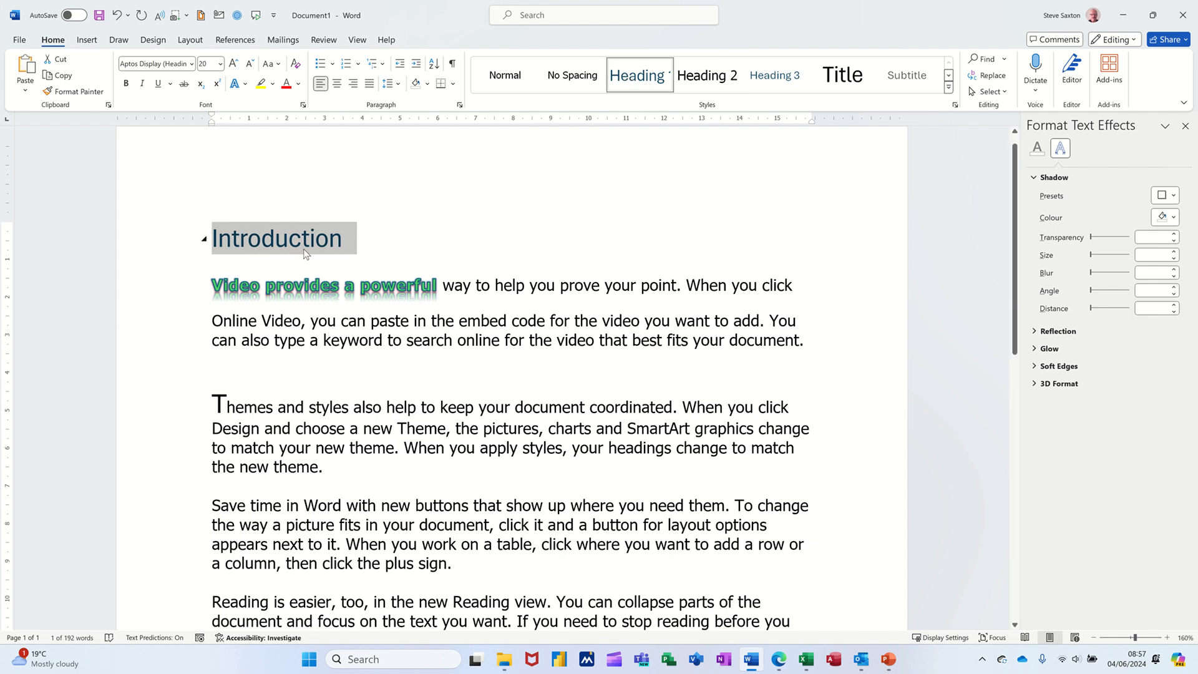
click(707, 76)
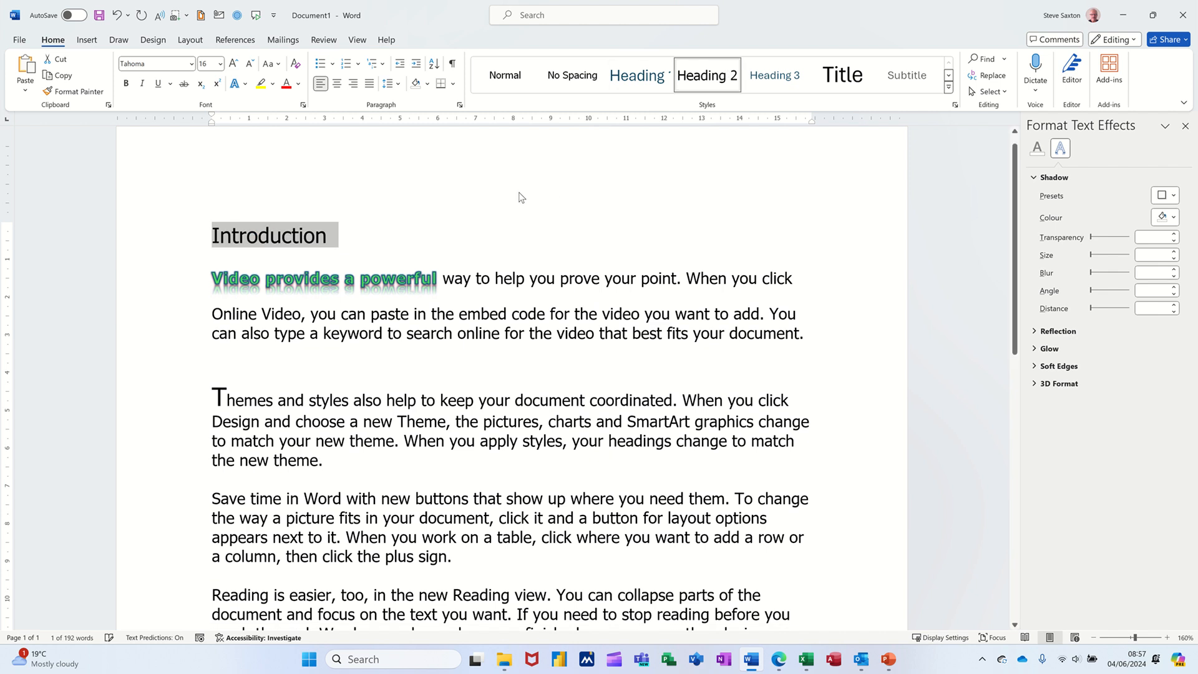
mouse_move(267, 244)
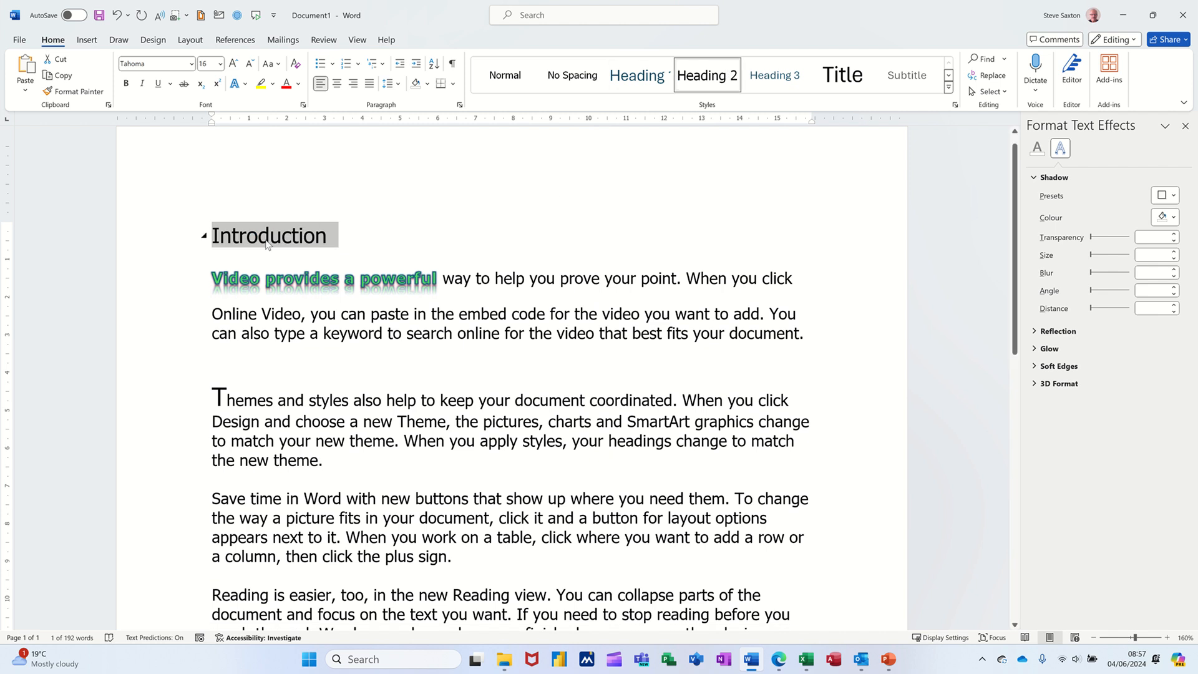
click(334, 319)
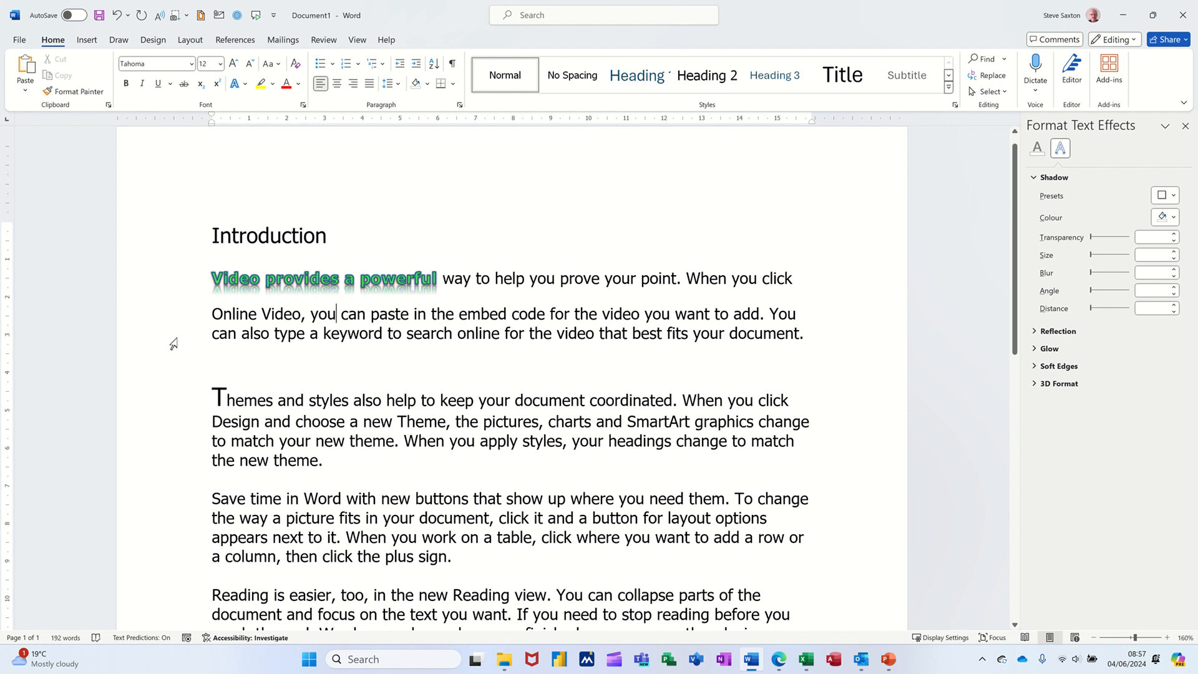
Select the "Themes and styles" paragraph and check its spacing before and after in the paragraph settings
double_click(179, 407)
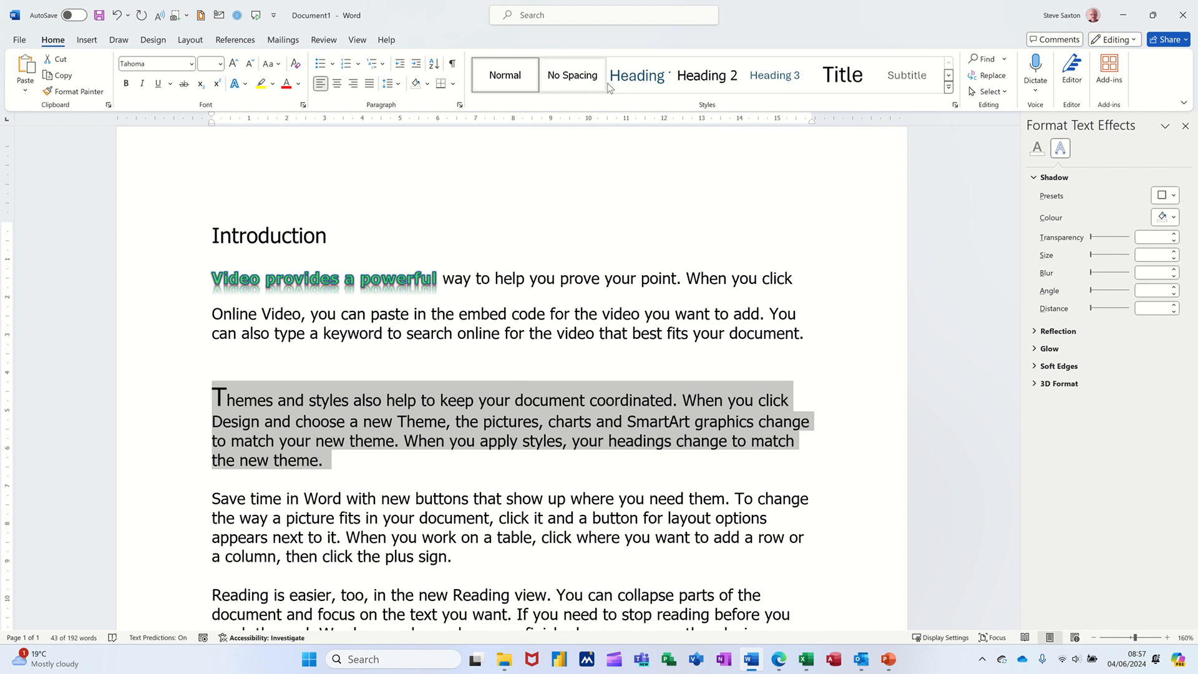
click(461, 106)
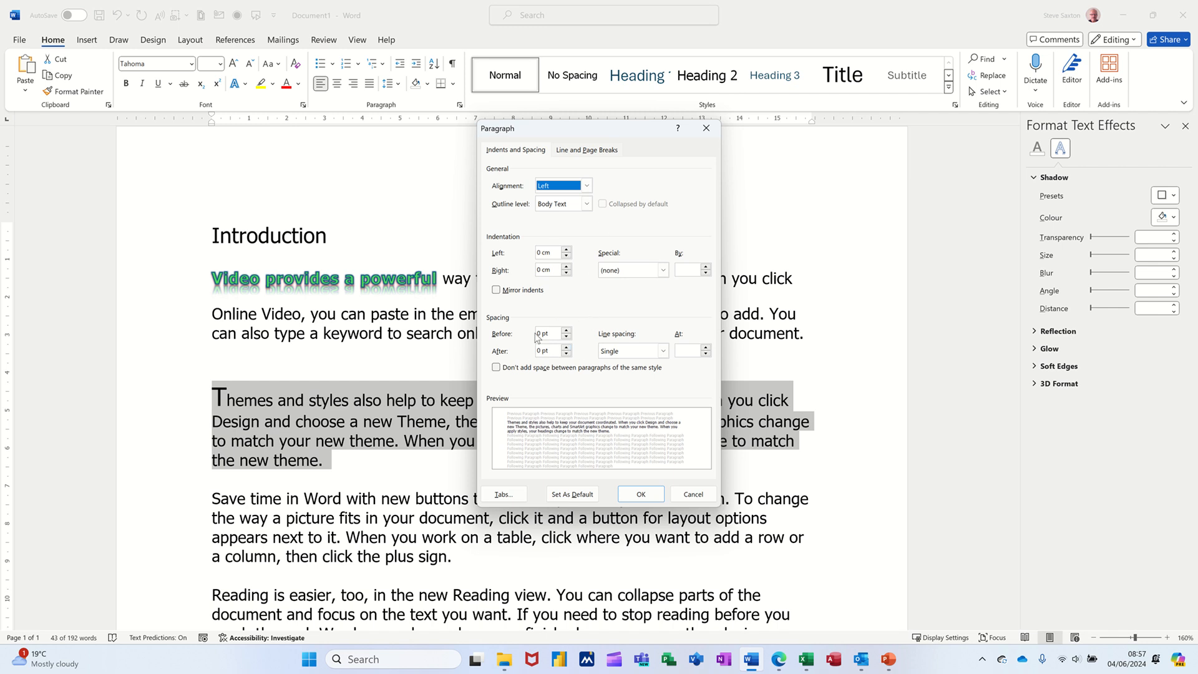
click(694, 494)
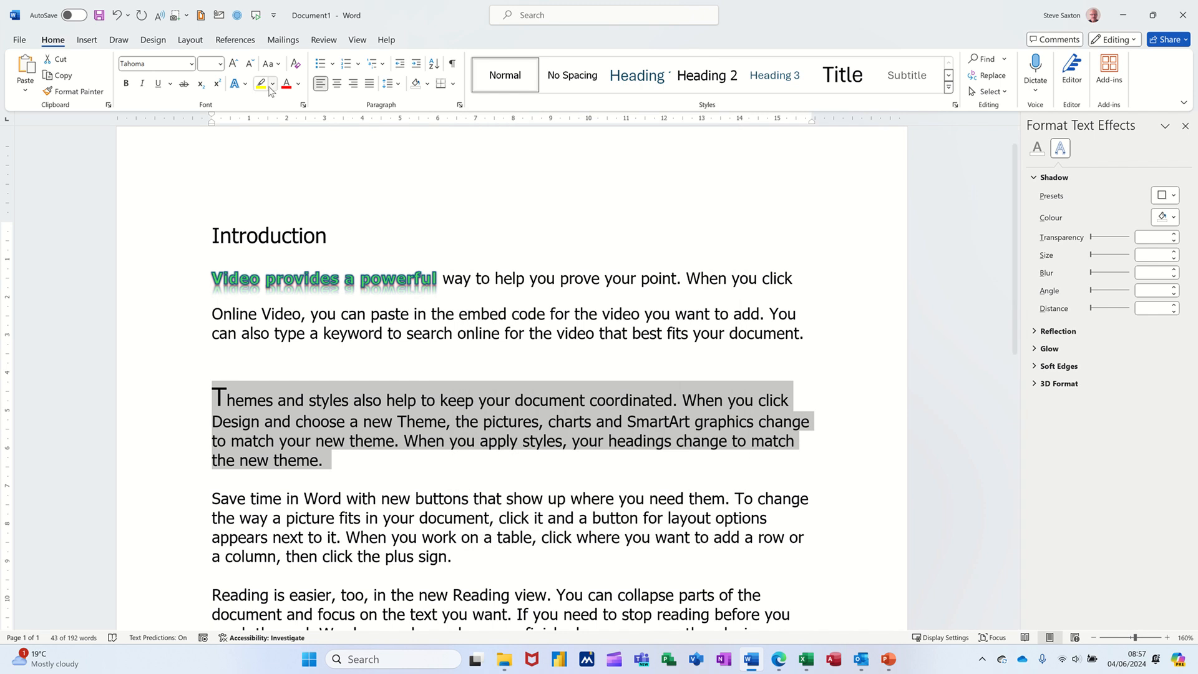
Select the "Online Video" lines of the first paragraph and check the paragraph's indent and spacing settings, leaving them unchanged
click(179, 42)
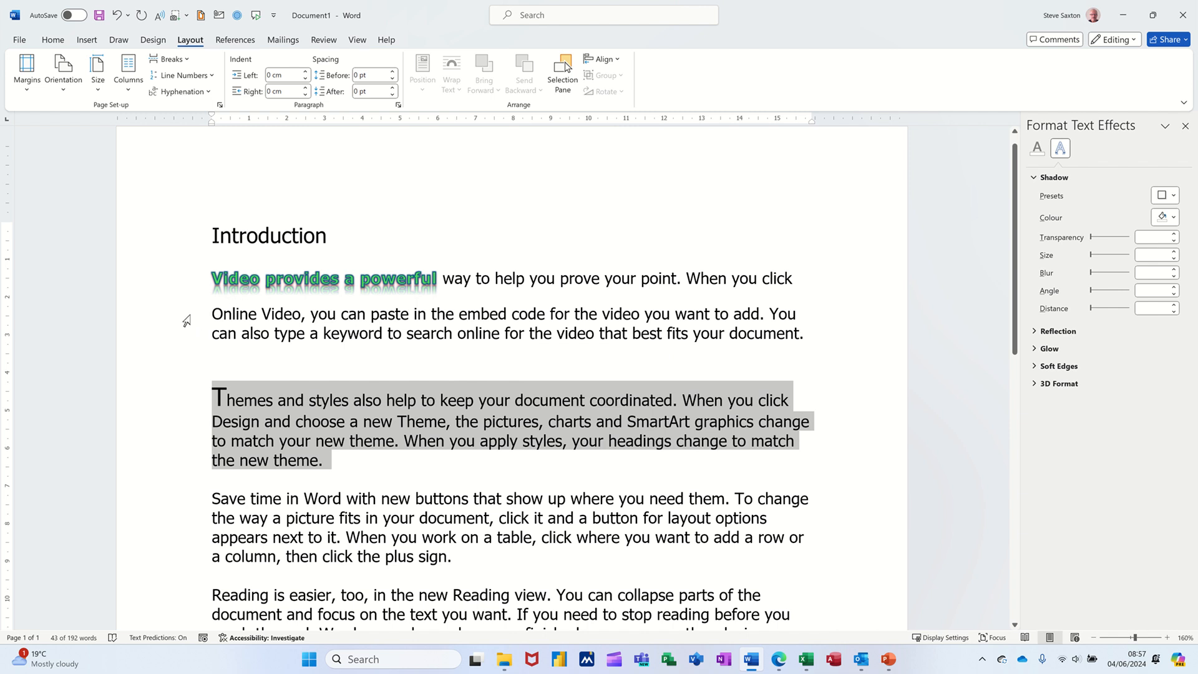
drag(186, 321, 187, 329)
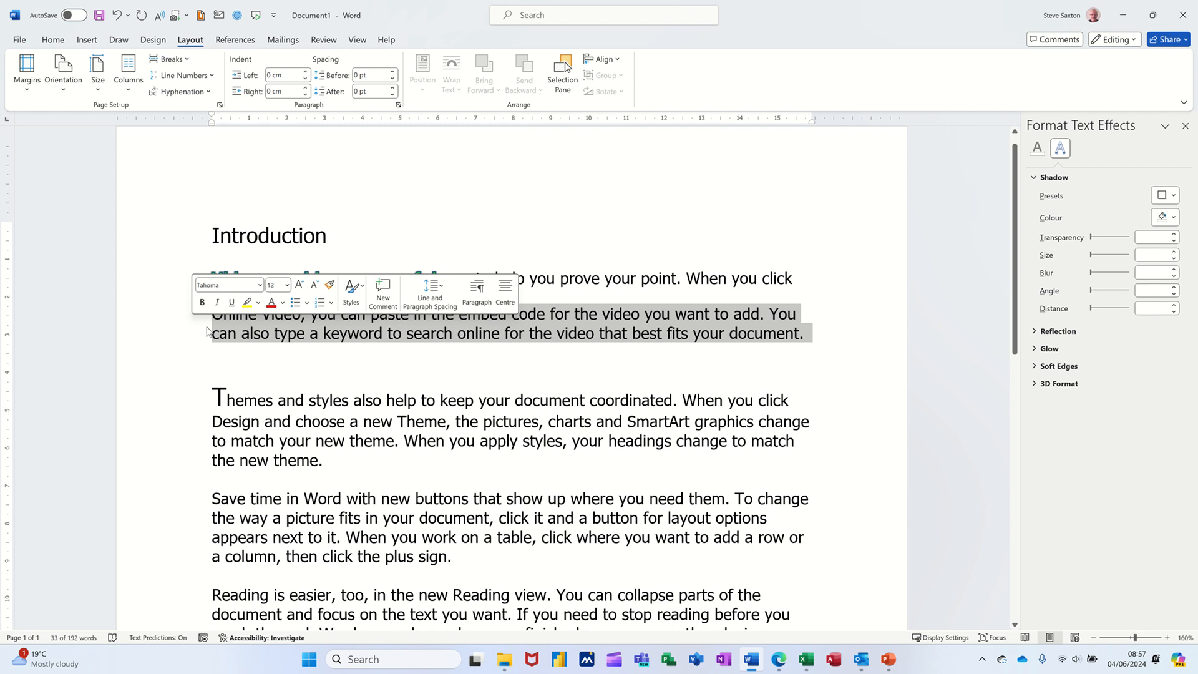
click(399, 104)
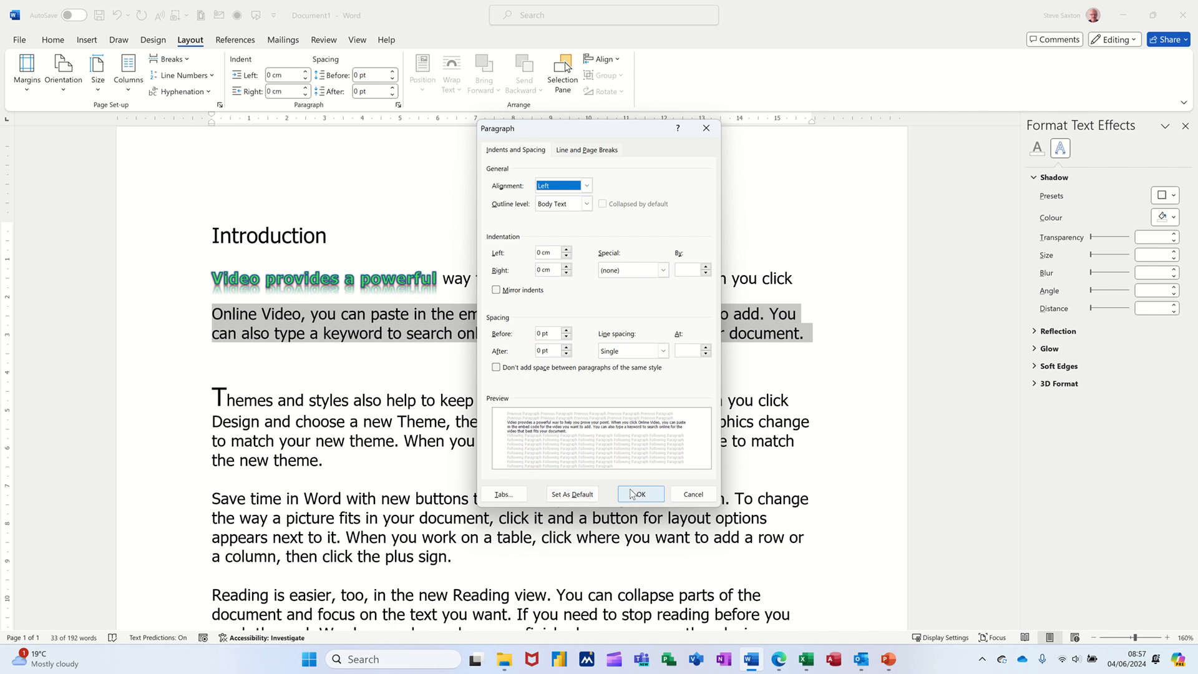
click(687, 494)
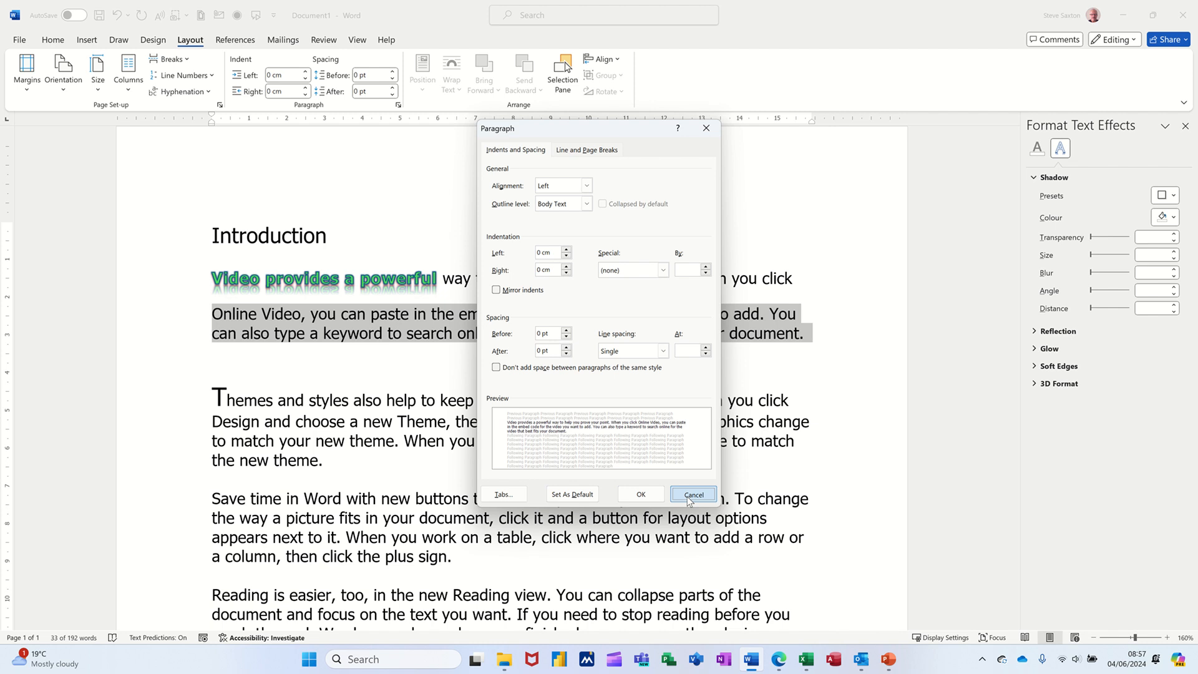
click(376, 383)
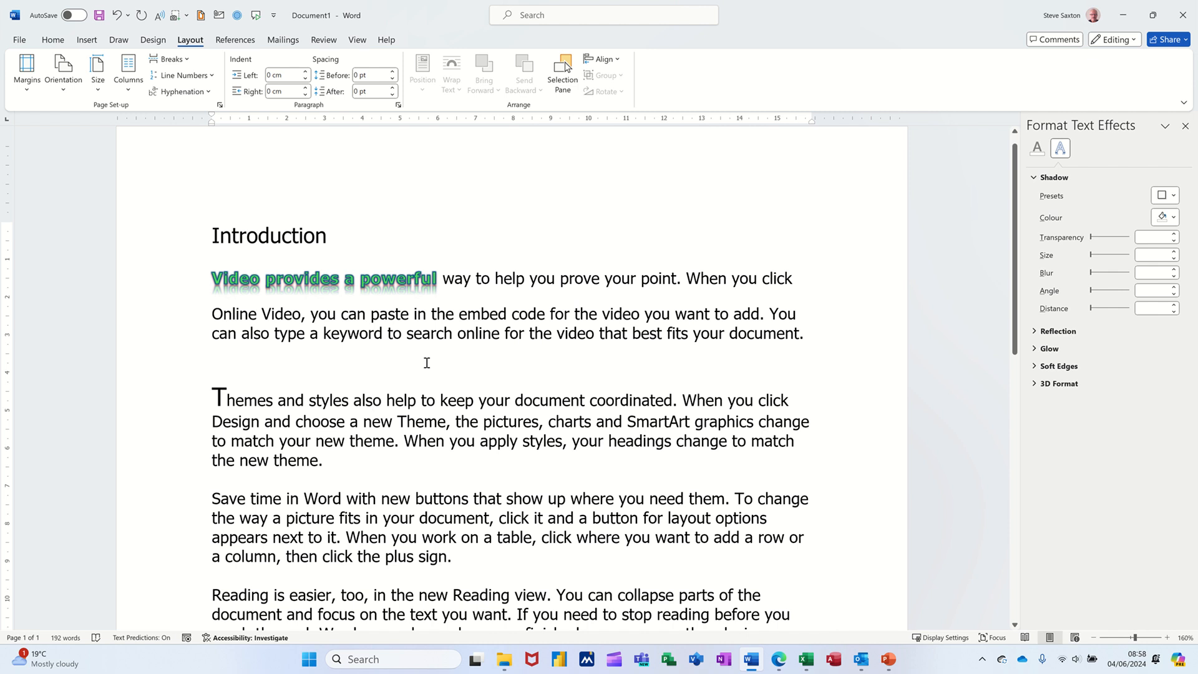
Select the entire document, and replace that selection with only the first sentence of the "Themes and styles" paragraph
click(52, 40)
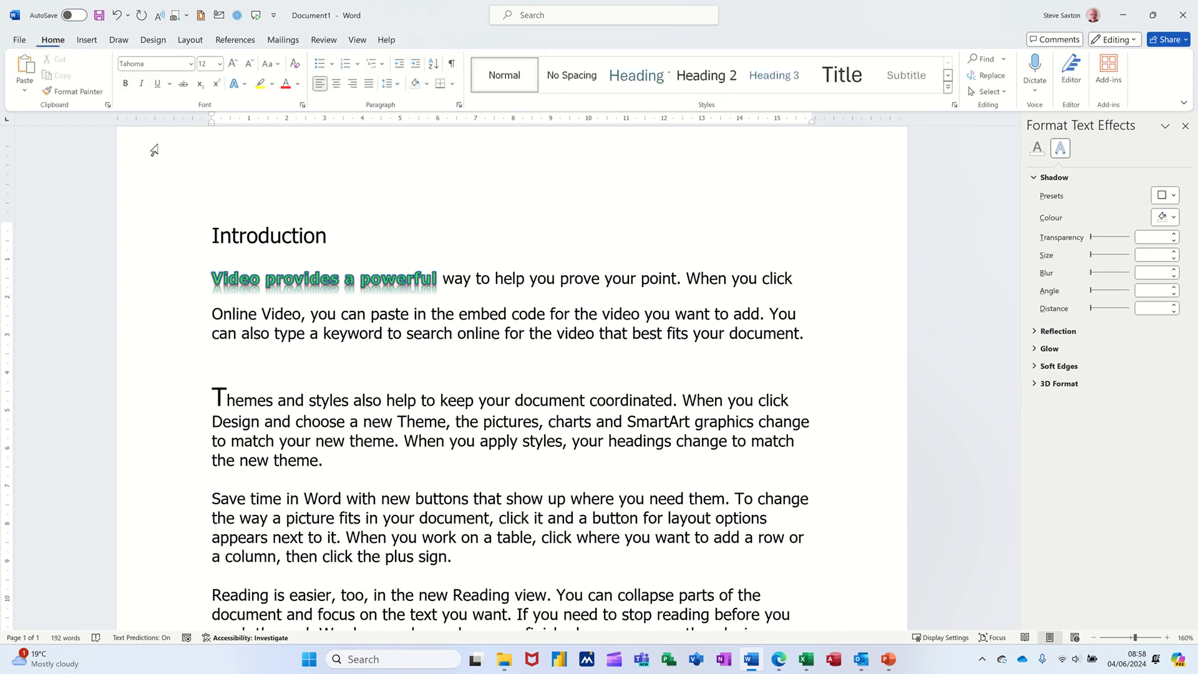
click(212, 404)
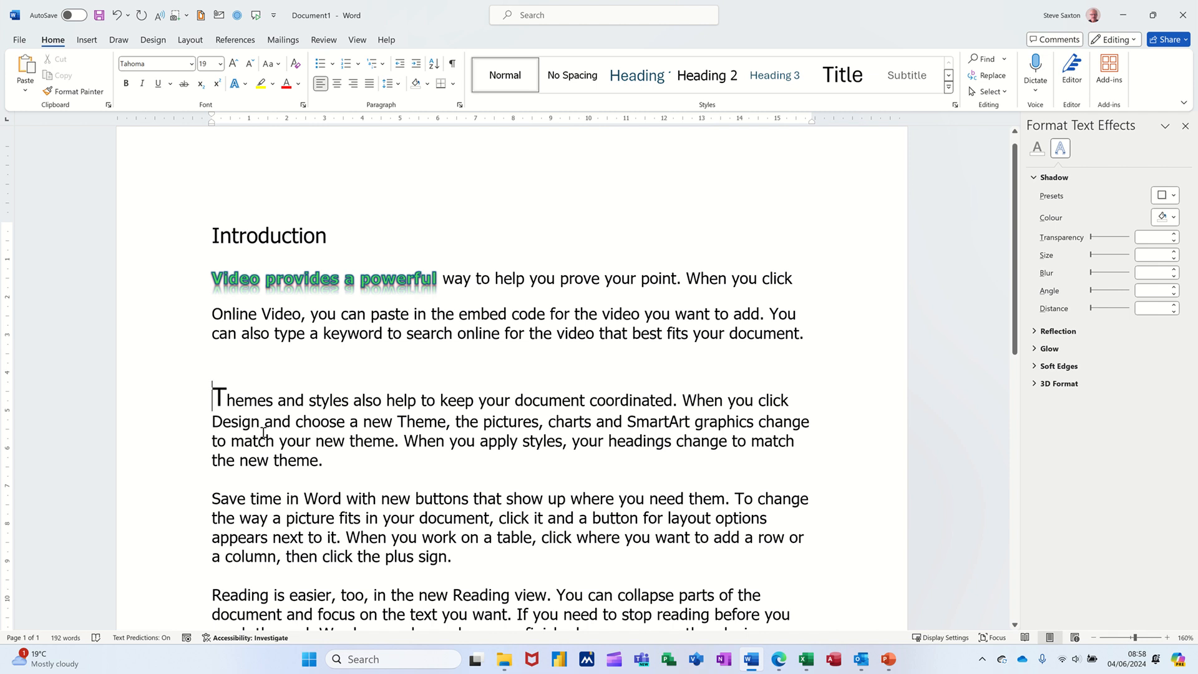
triple_click(207, 396)
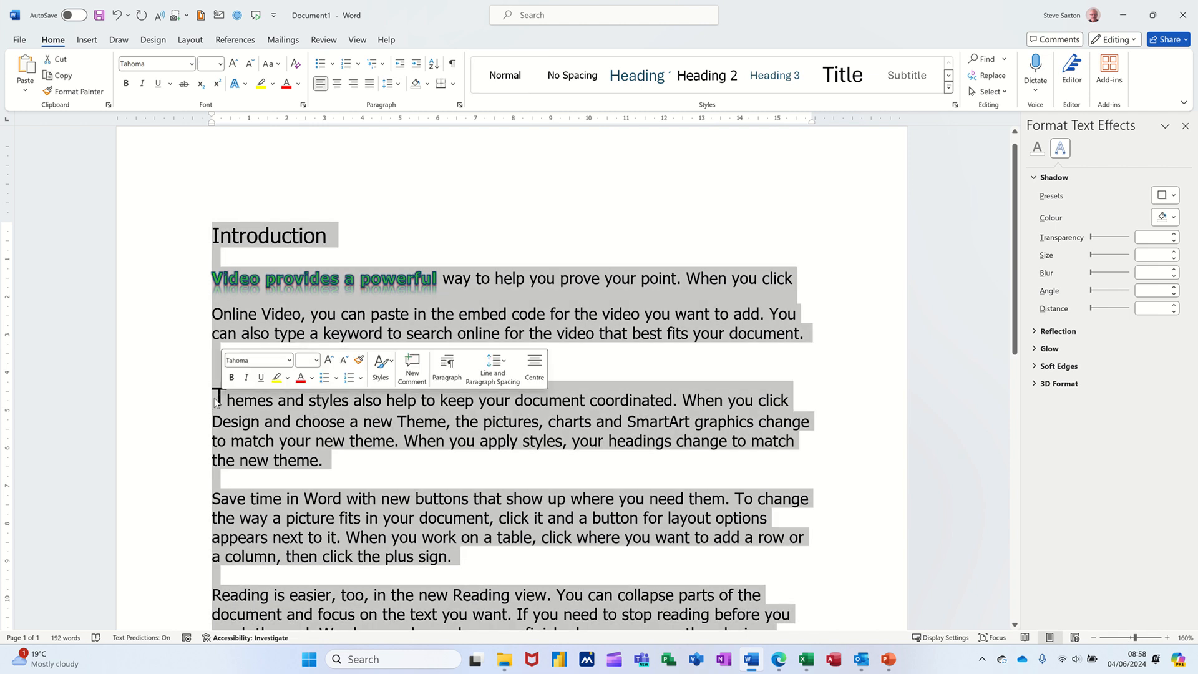
click(217, 400)
ctrl+click(216, 397)
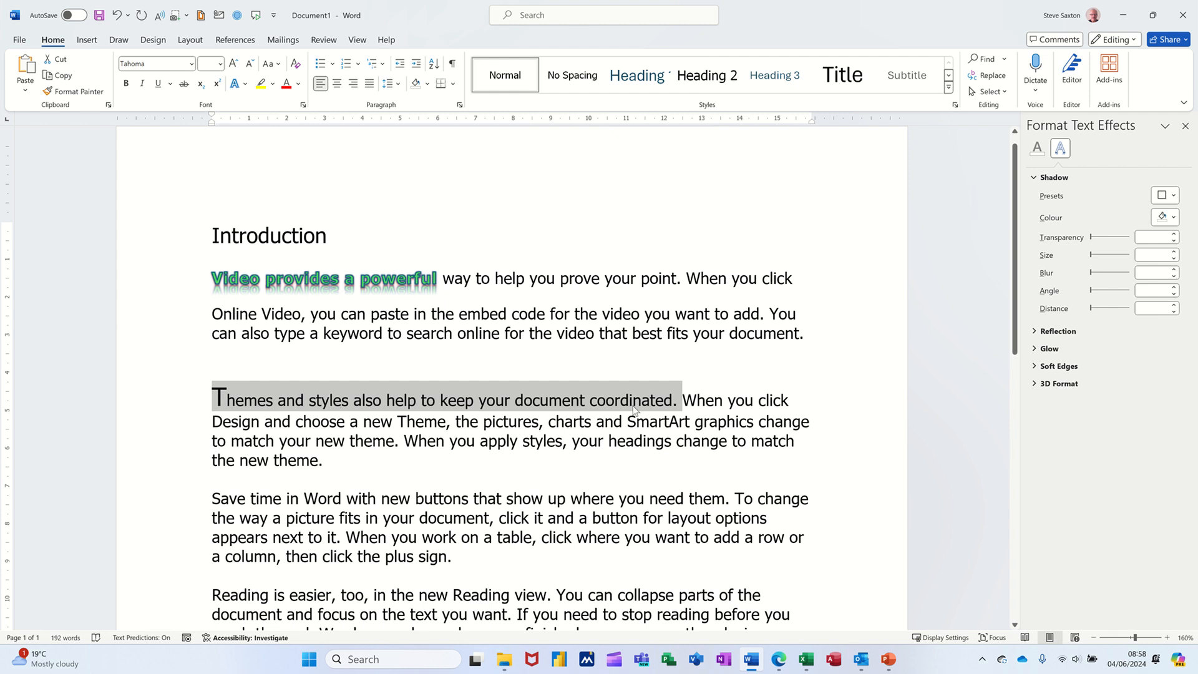
Select the whole "Themes and styles" paragraph from the margin, and clear the selection by placing the cursor before "charts"
double_click(148, 415)
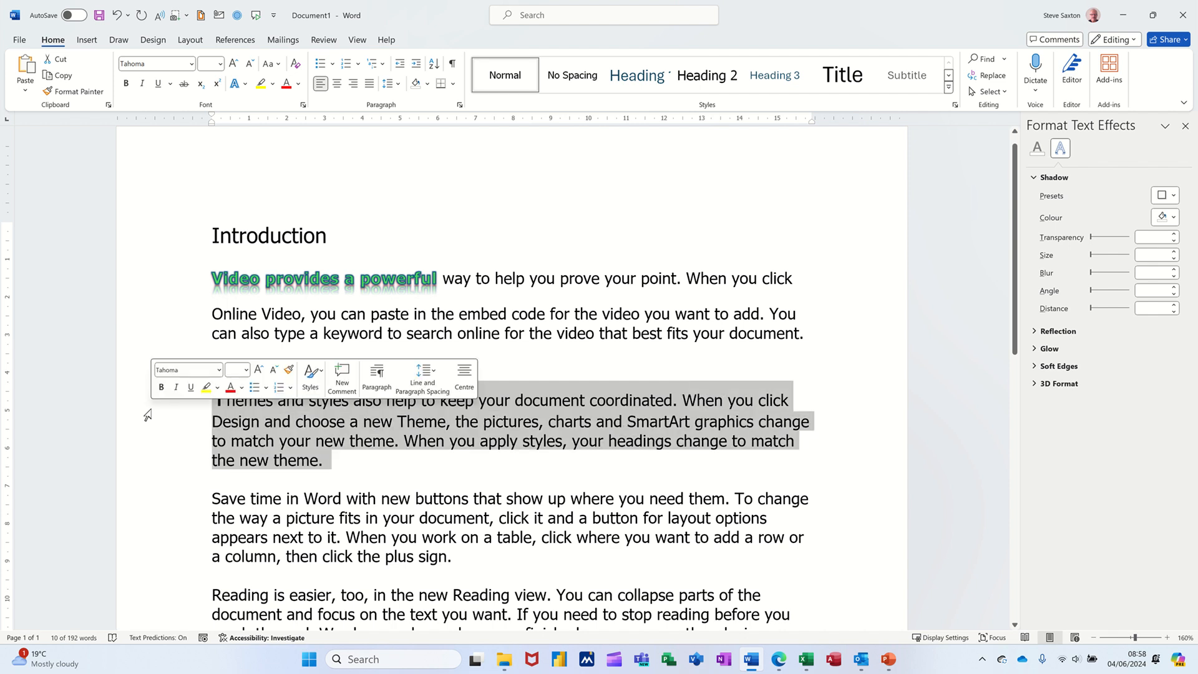
double_click(148, 415)
double_click(147, 415)
click(549, 421)
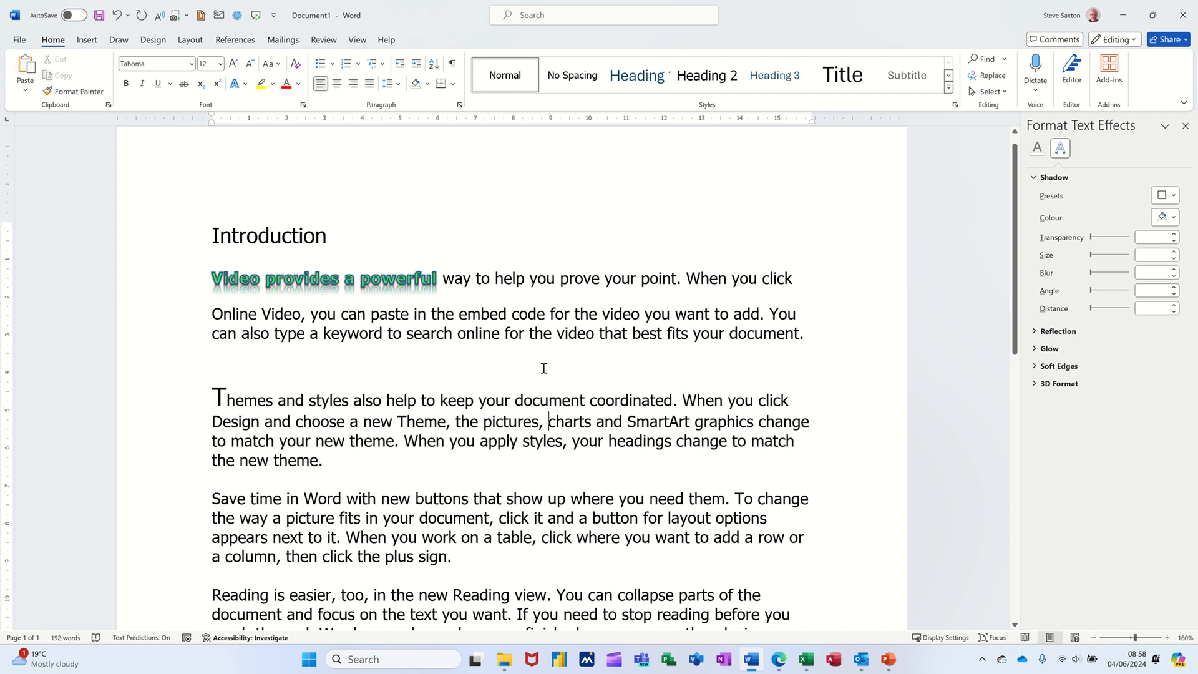